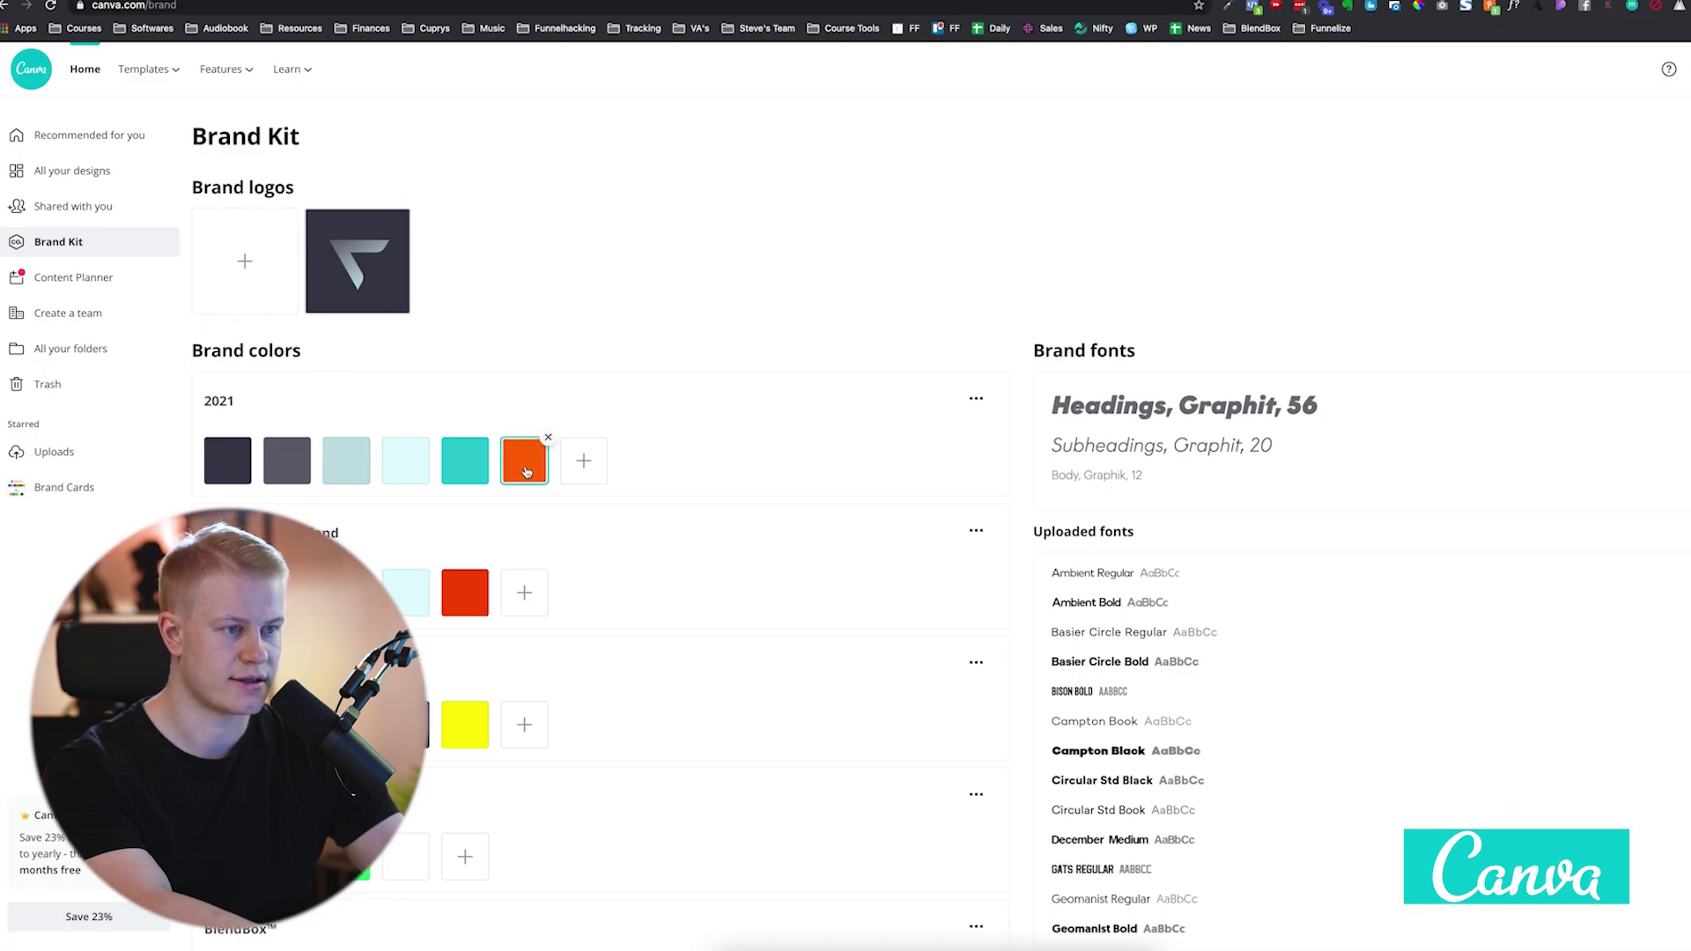
Open the orange brand colour in Canva's Brand Kit to reveal its hex code #FE6904.
click(525, 473)
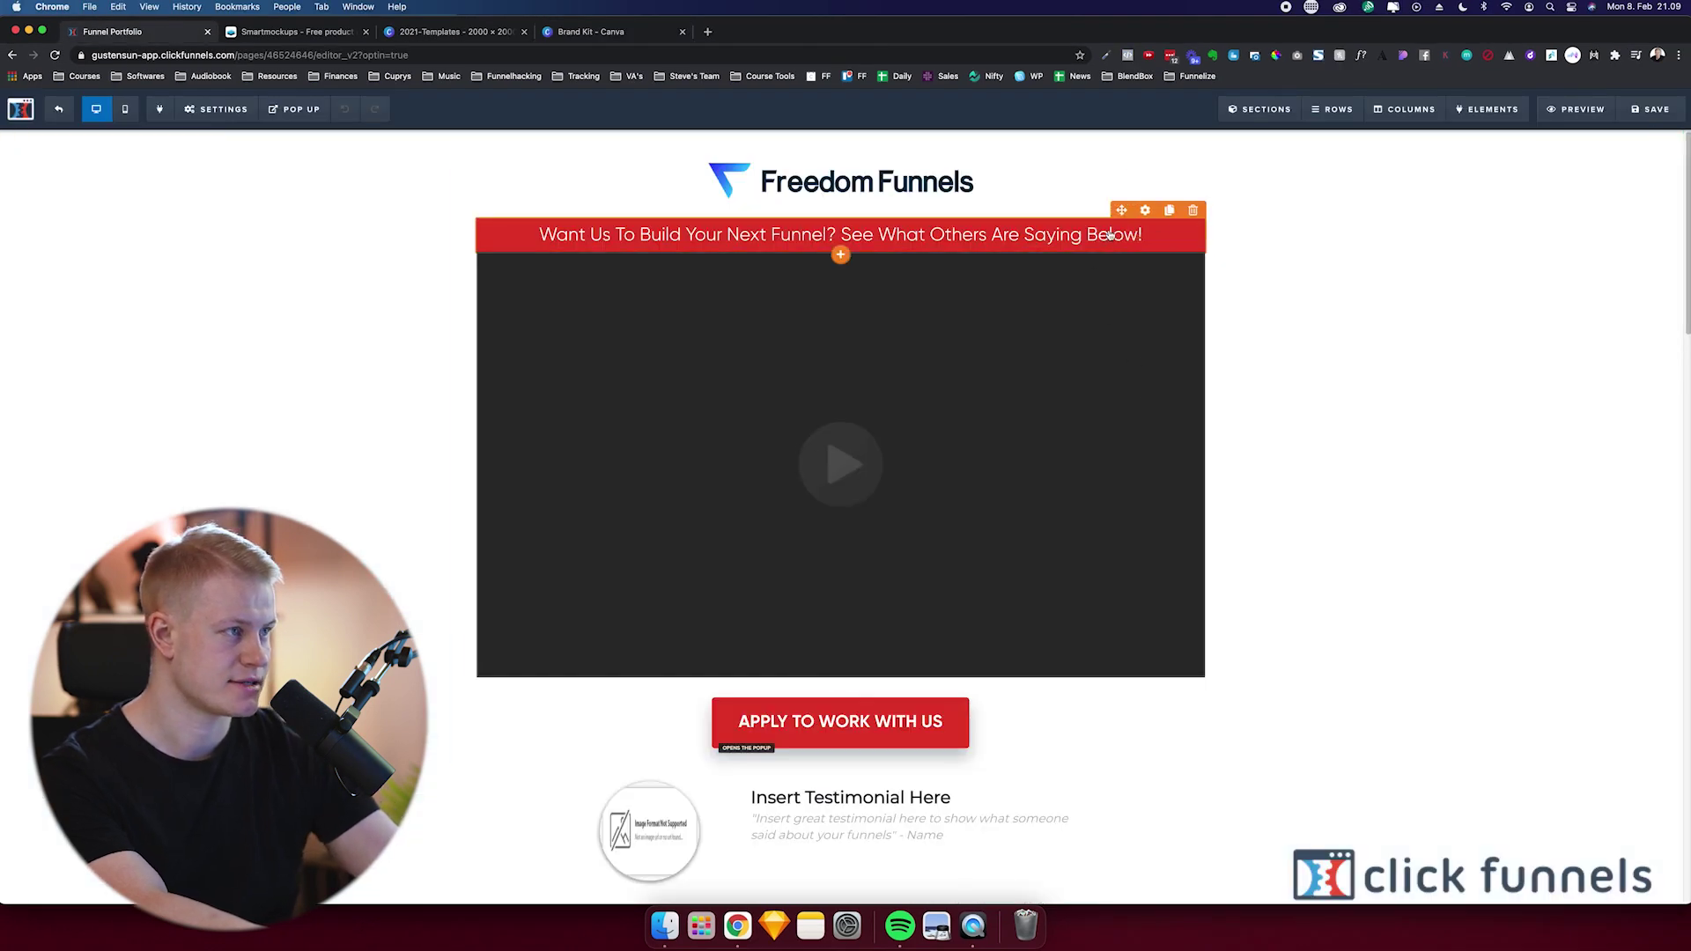
Change the headline bar above the video to an orange background.
click(1144, 243)
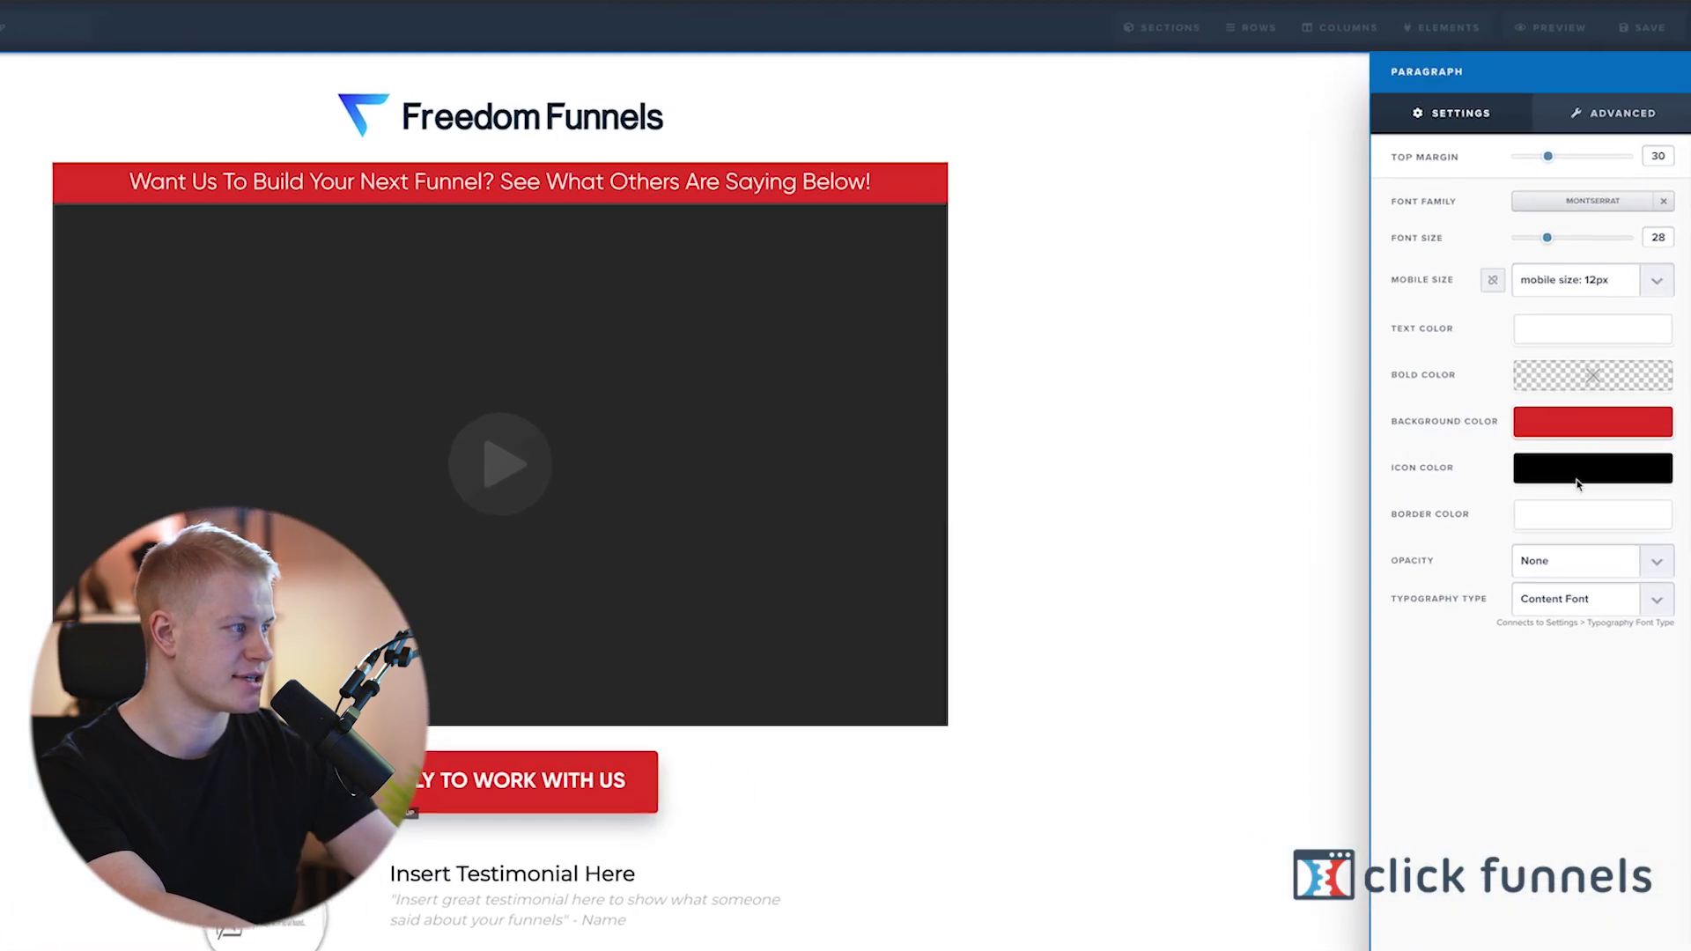
click(1612, 426)
click(1475, 590)
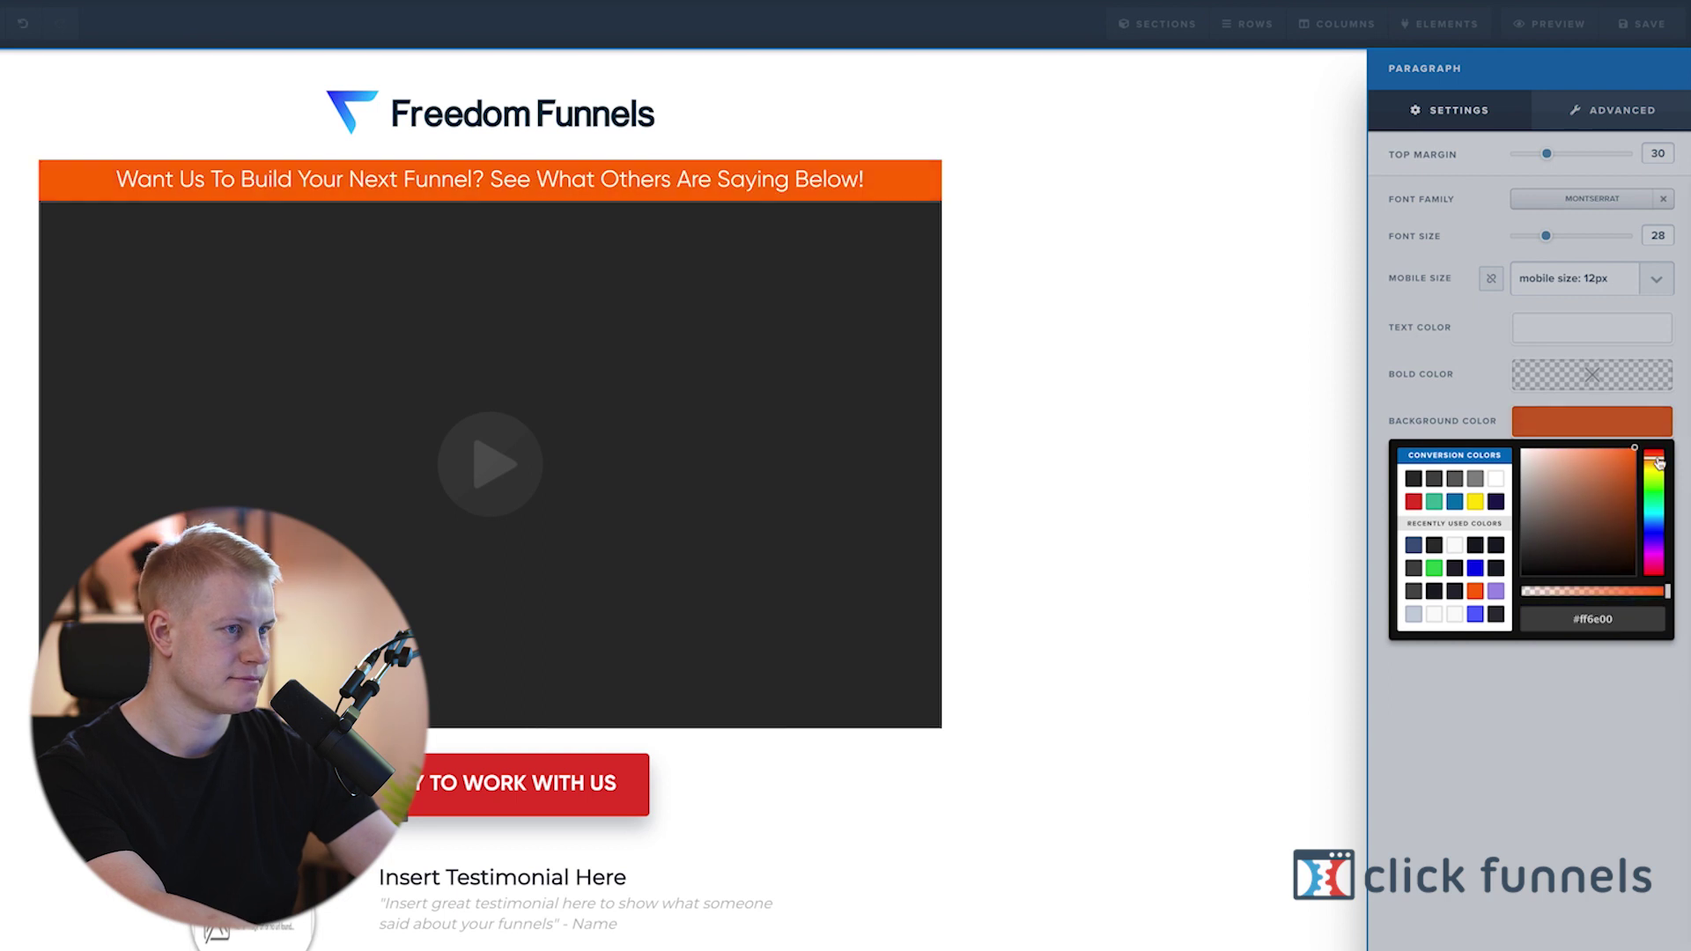
click(1307, 272)
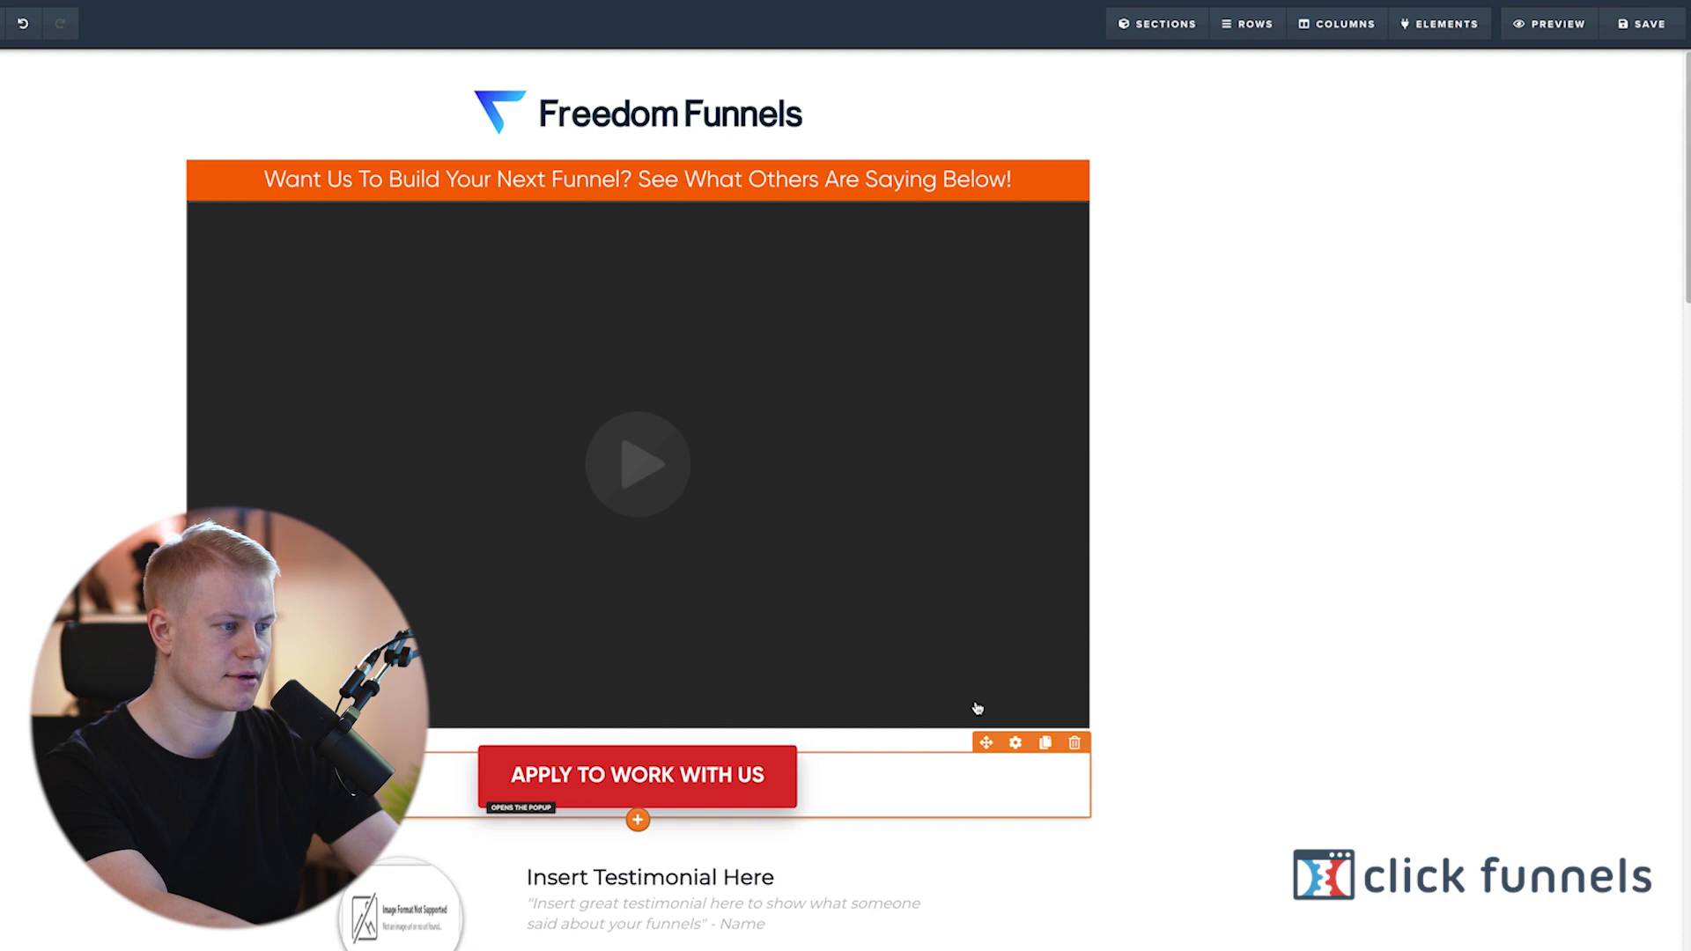
Paste the orange hex #FE6904 into the Apply To Work With Us button's BG Color.
click(1016, 743)
click(1563, 650)
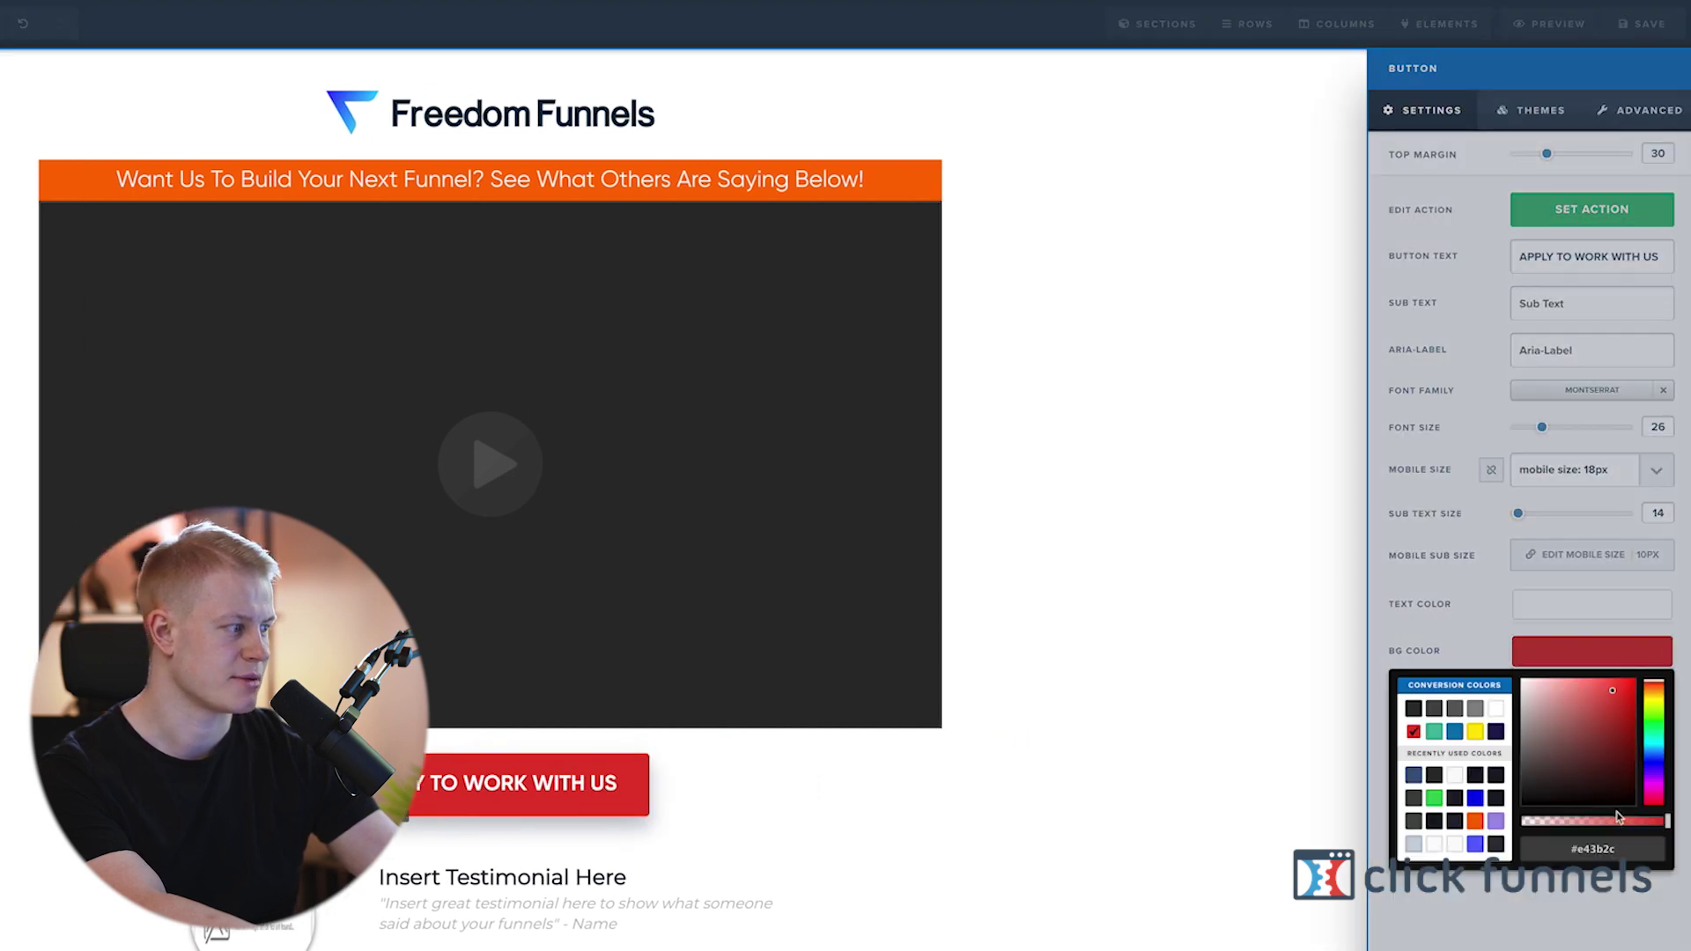
key(ctrl+v)
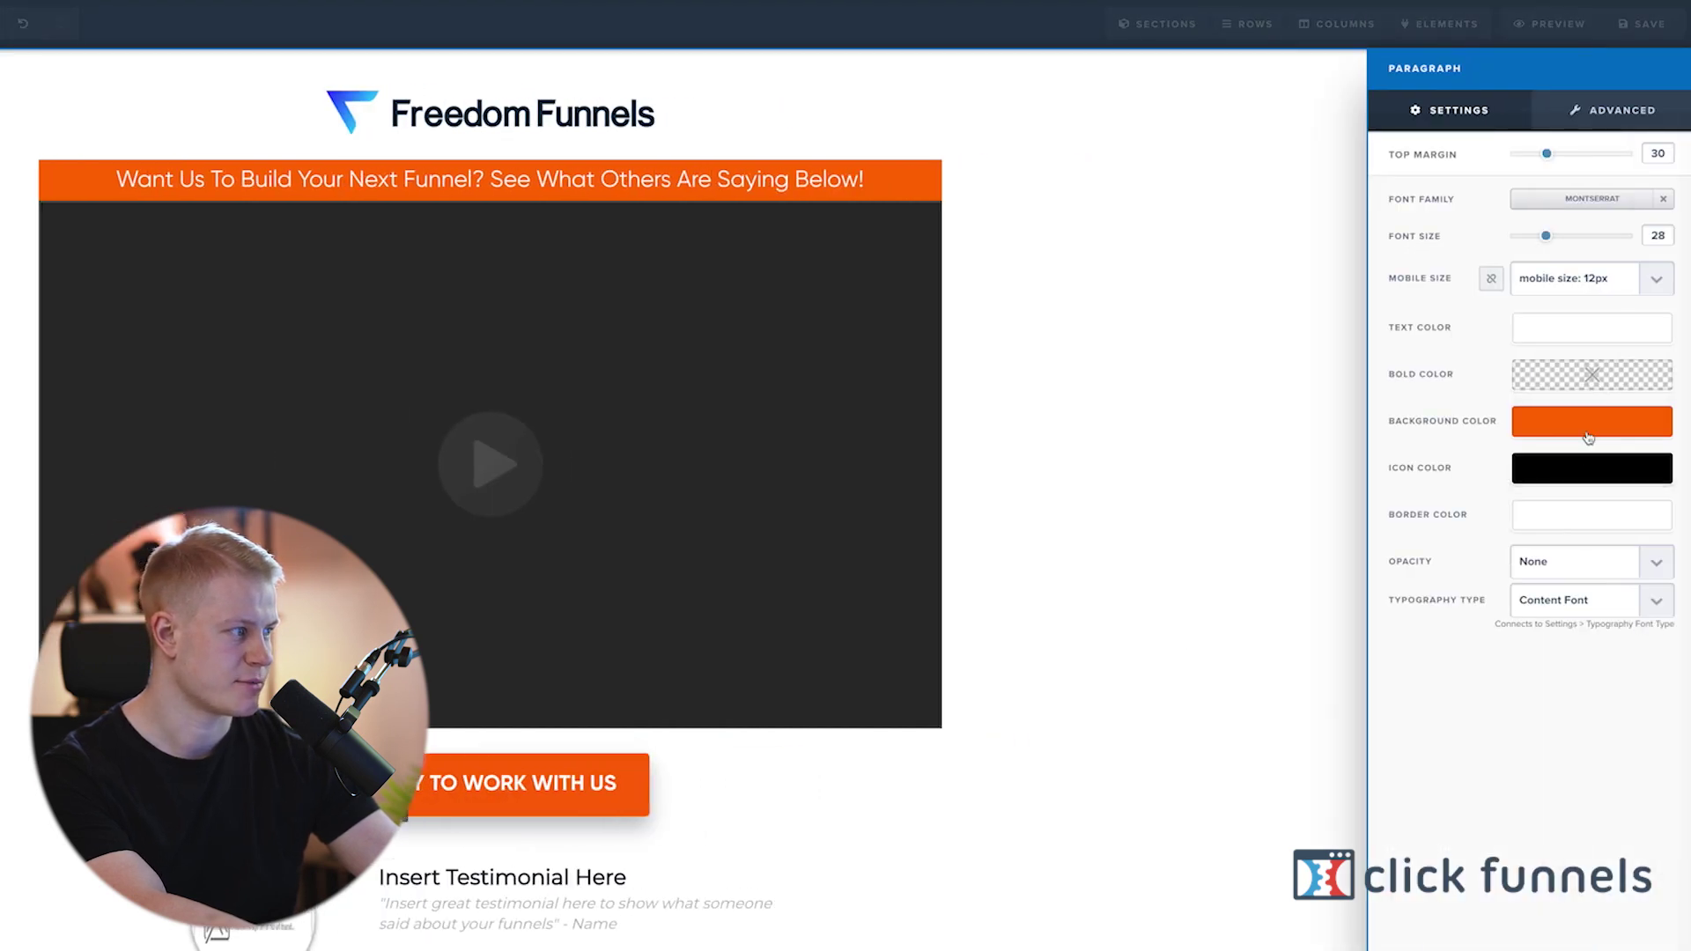
click(1588, 436)
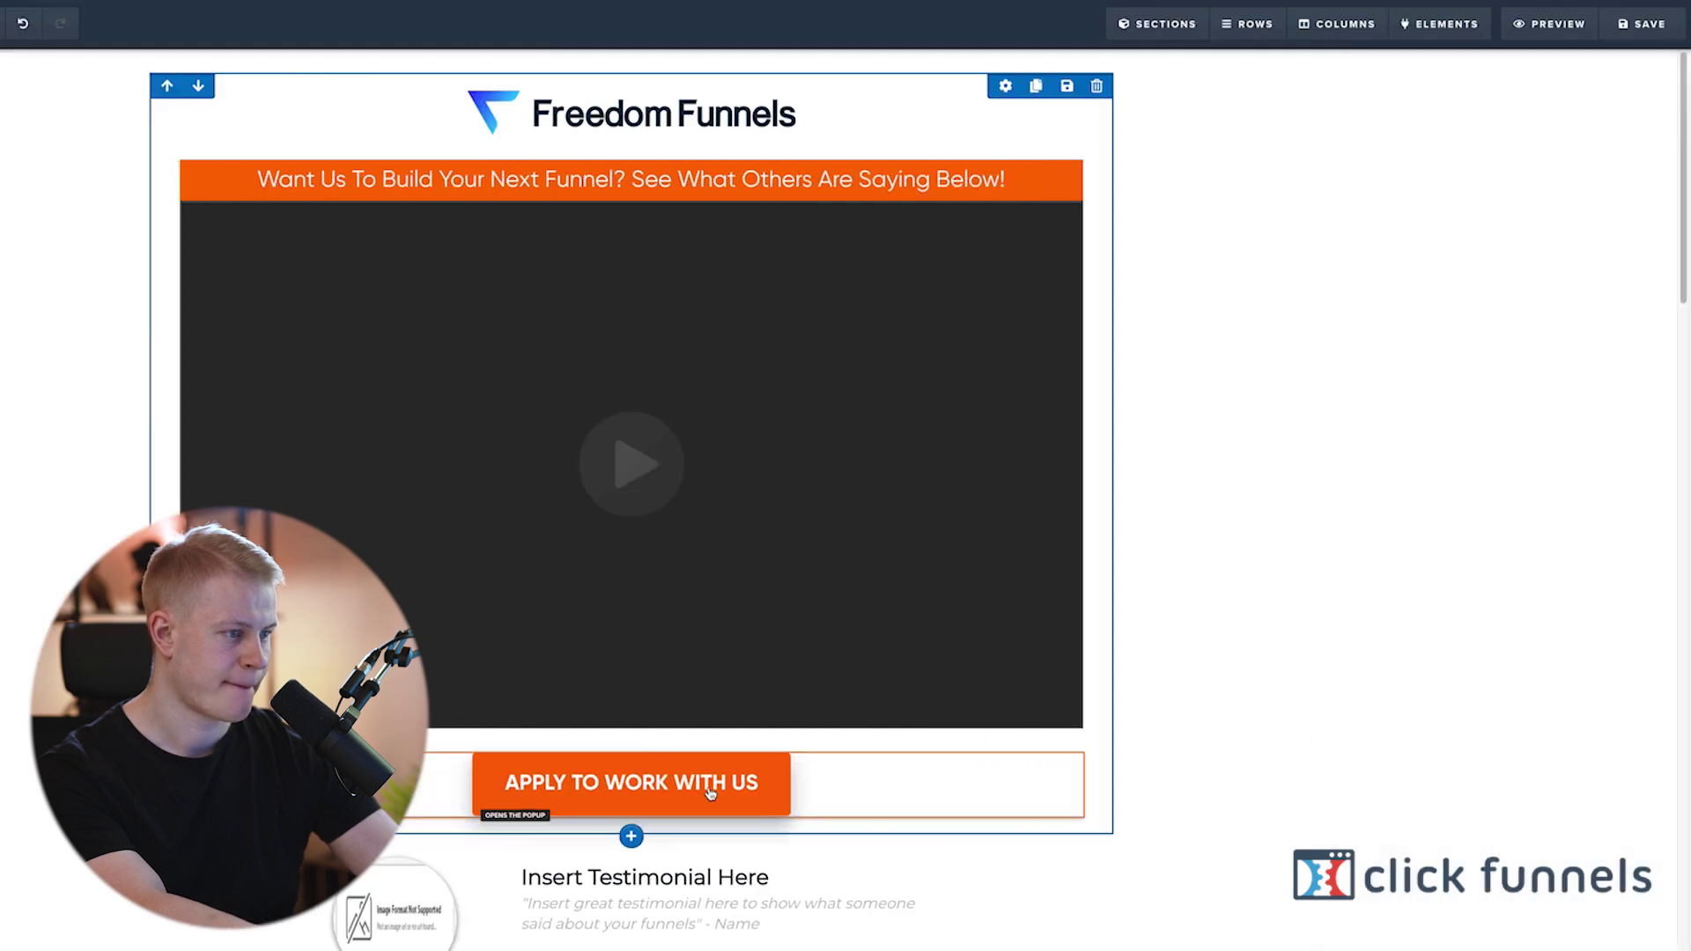
click(634, 775)
click(1606, 662)
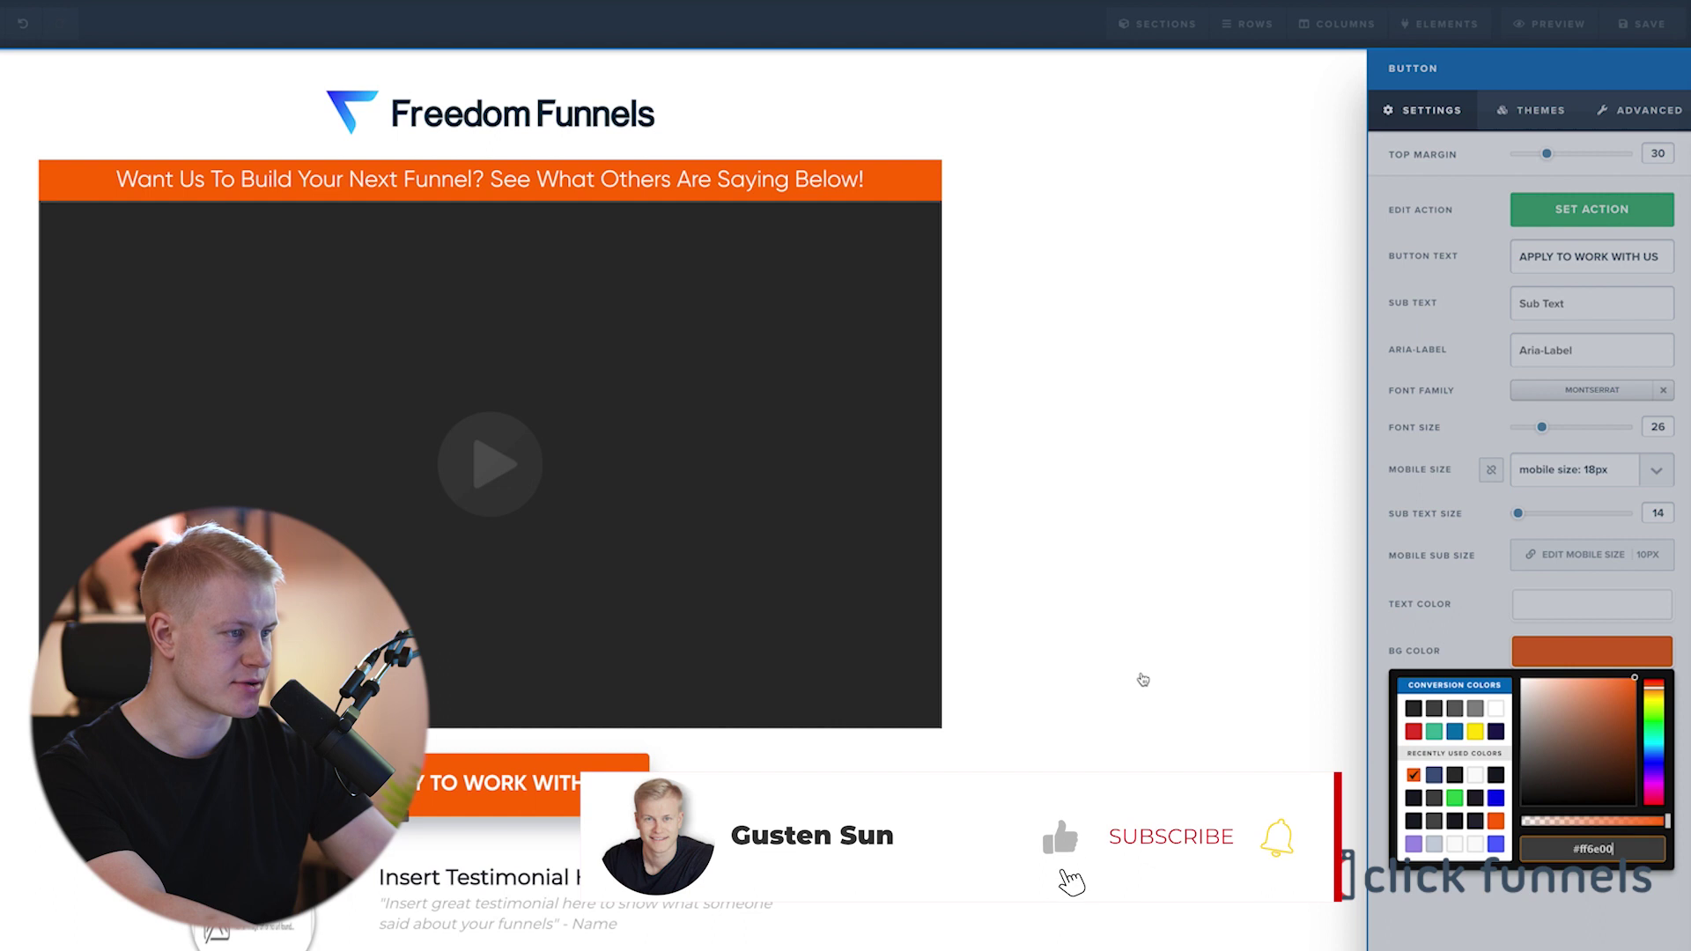
click(978, 189)
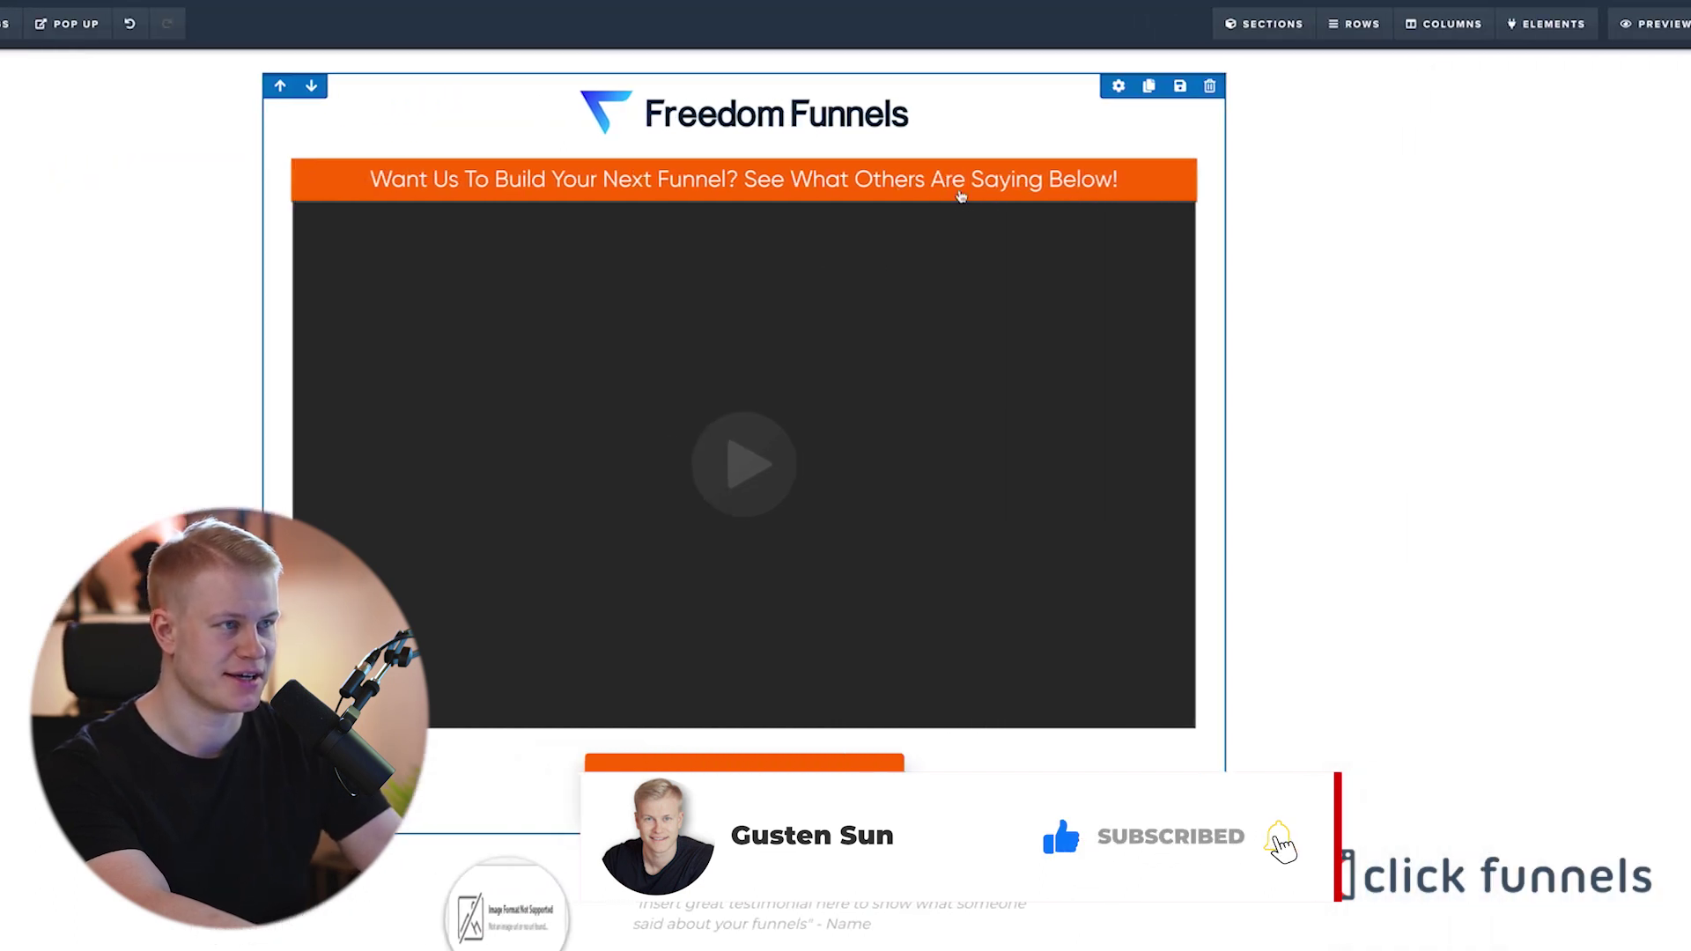
scroll(1465, 219, down, 2)
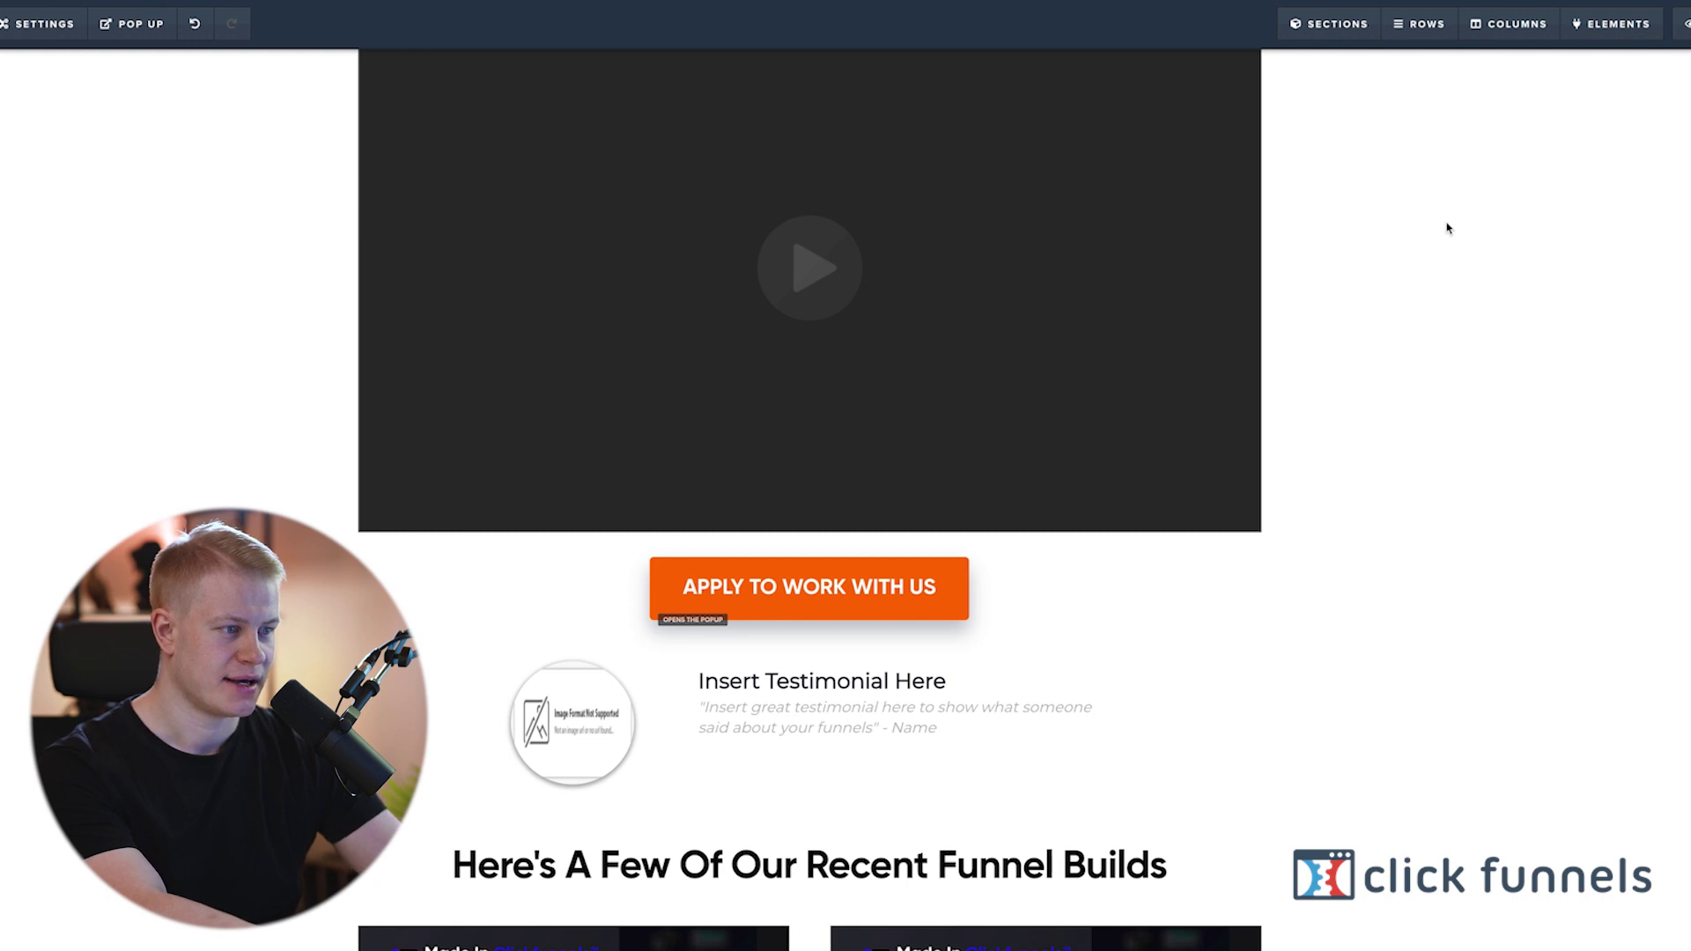
click(1155, 624)
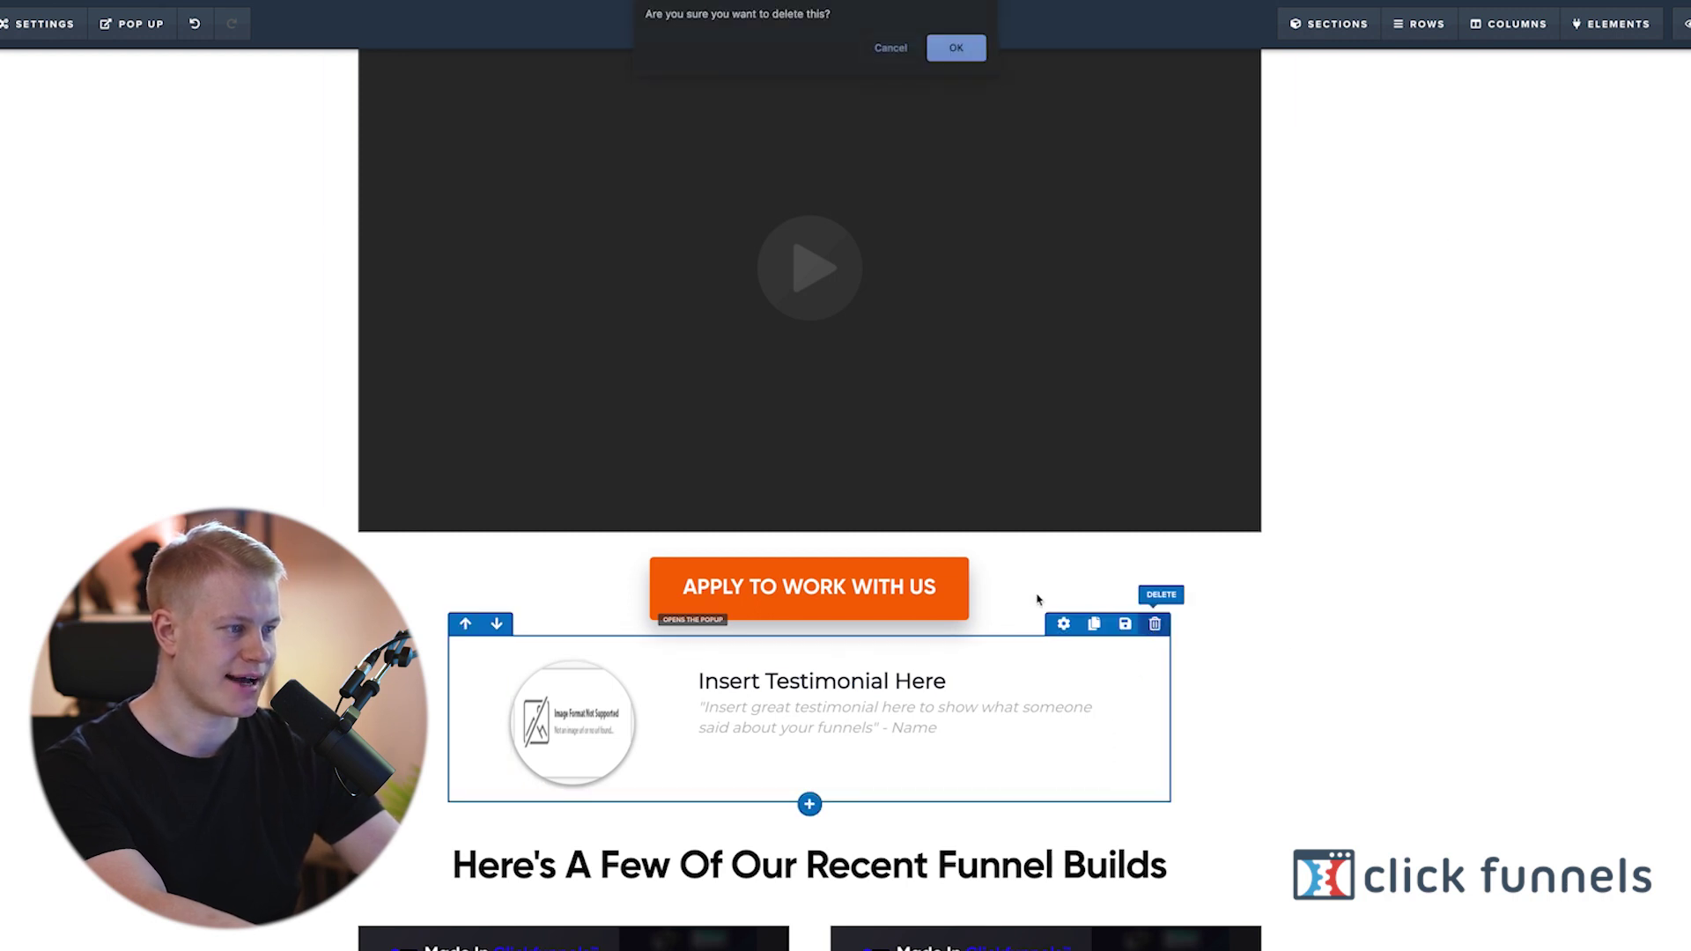
click(891, 50)
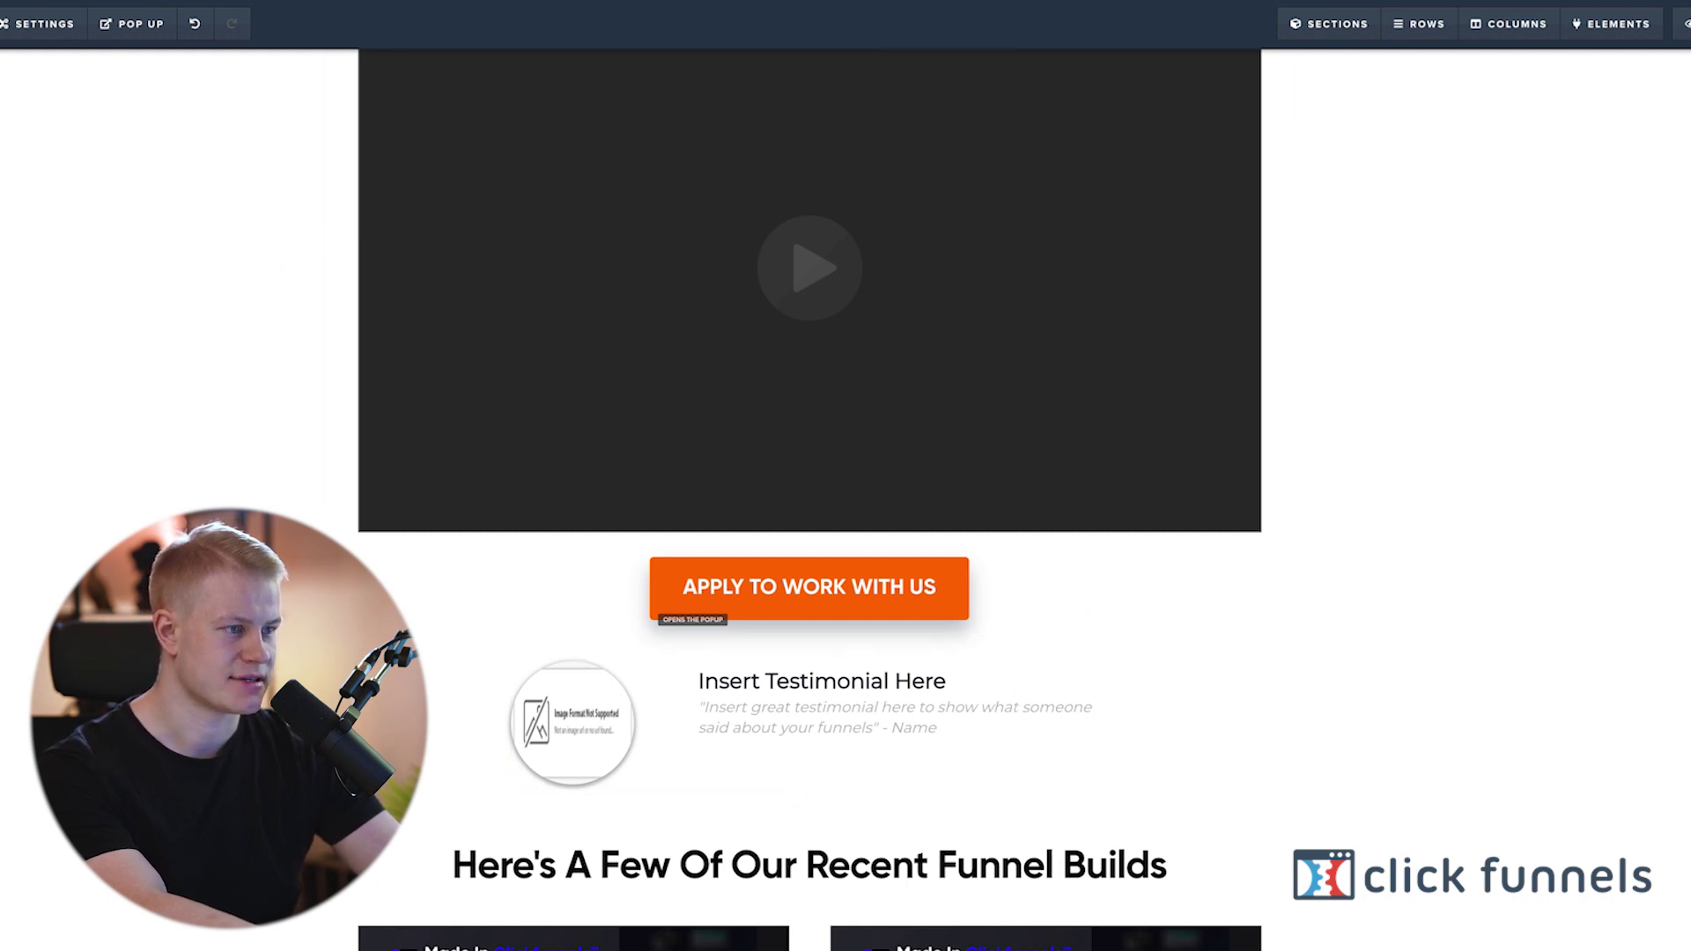
scroll(884, 489, up, 2)
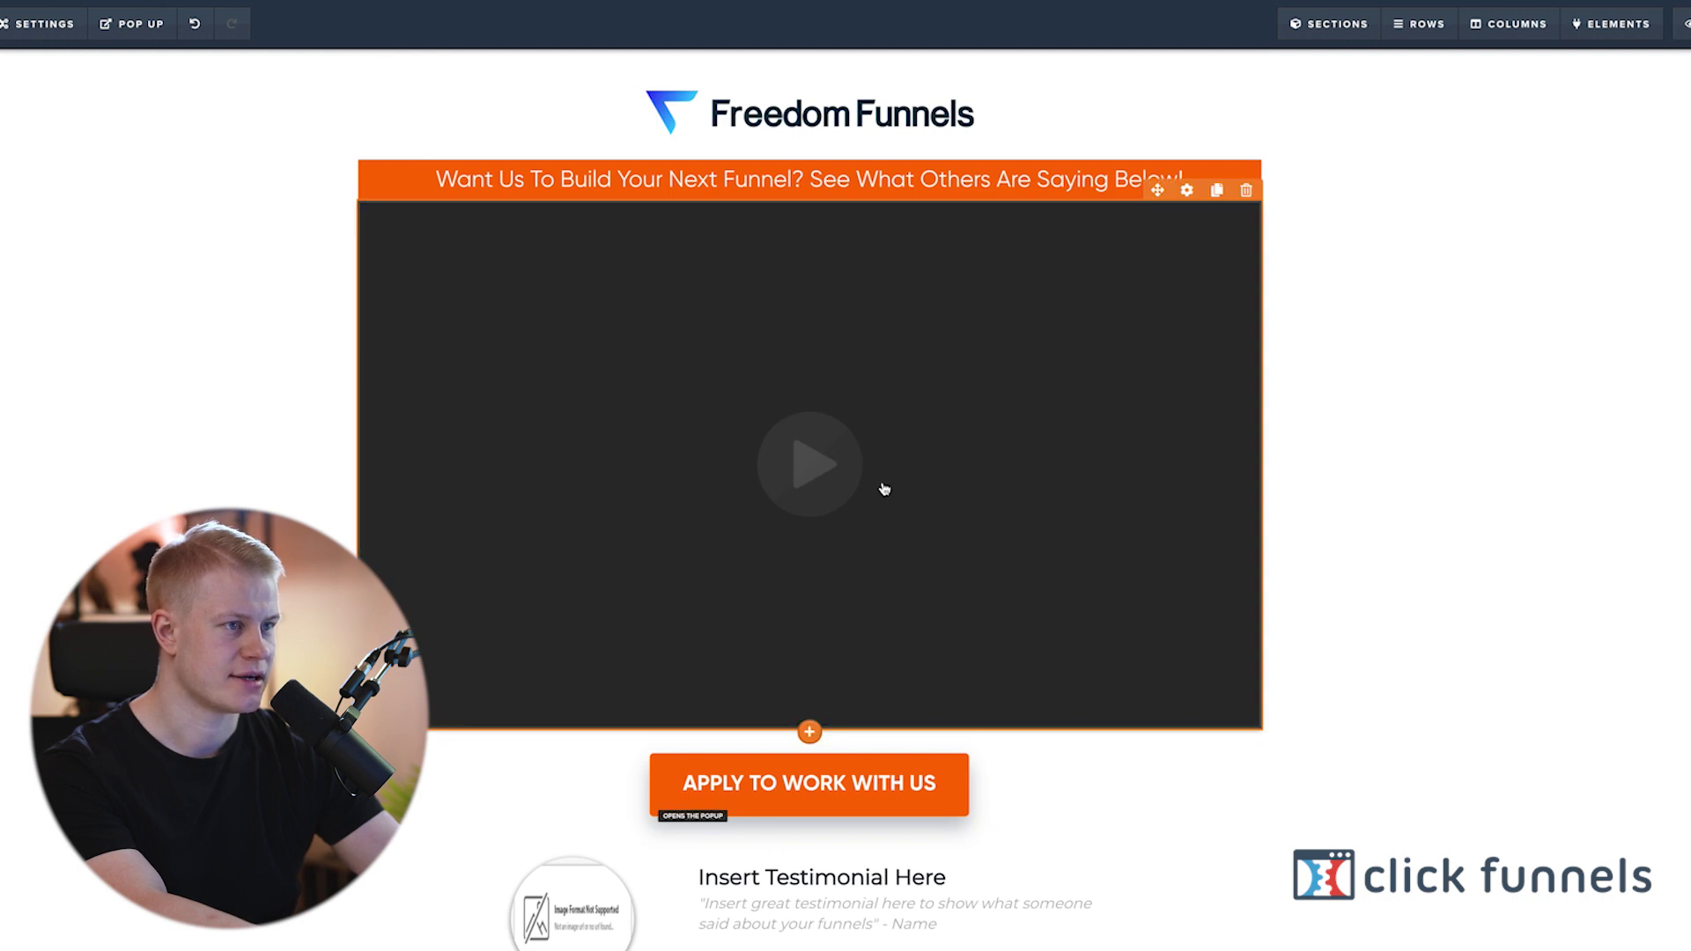
Add a Headline element below the Freedom Funnels logo and delete the logo.
click(1476, 392)
click(833, 139)
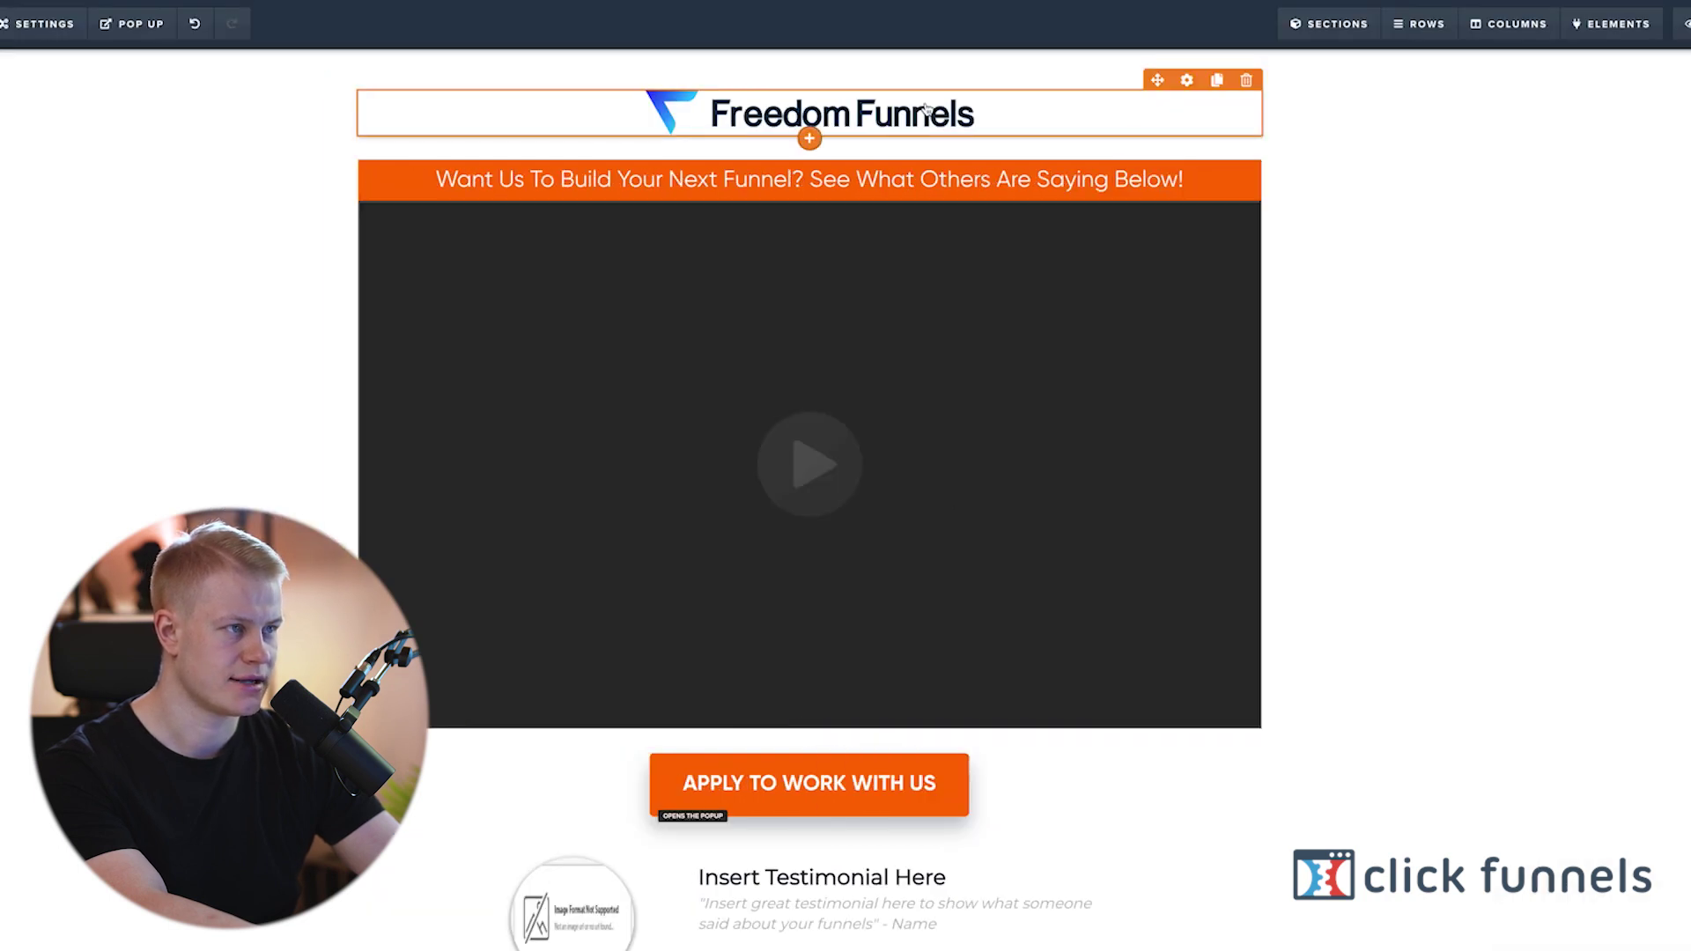
click(812, 137)
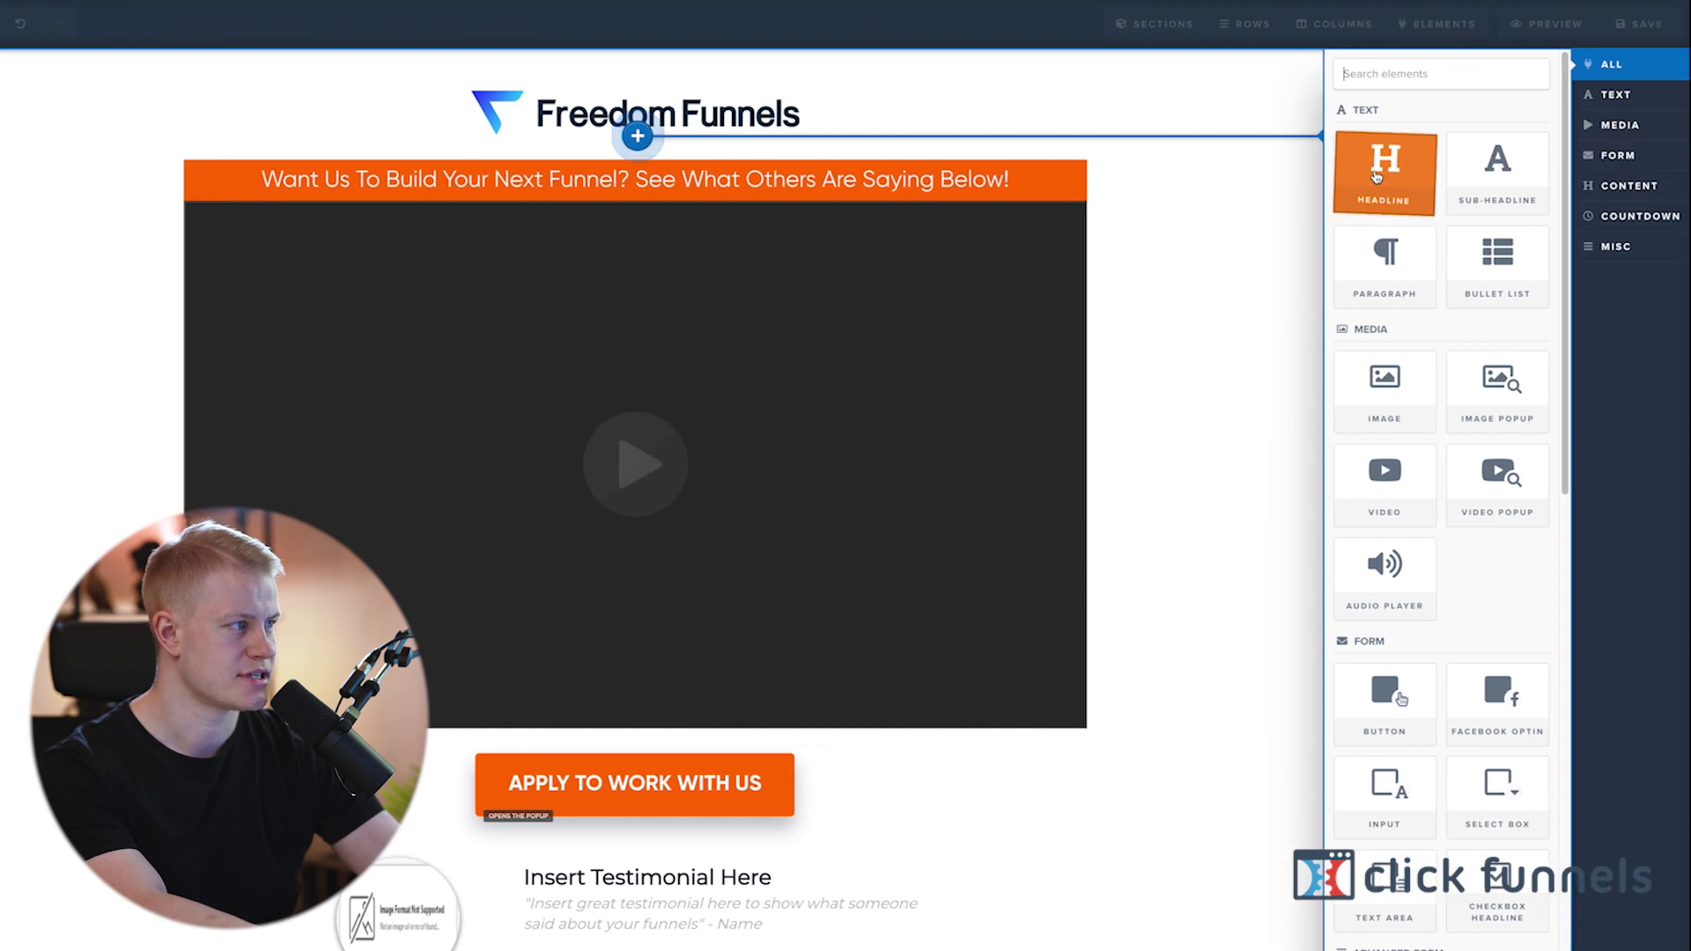
drag(983, 139, 983, 141)
click(1074, 75)
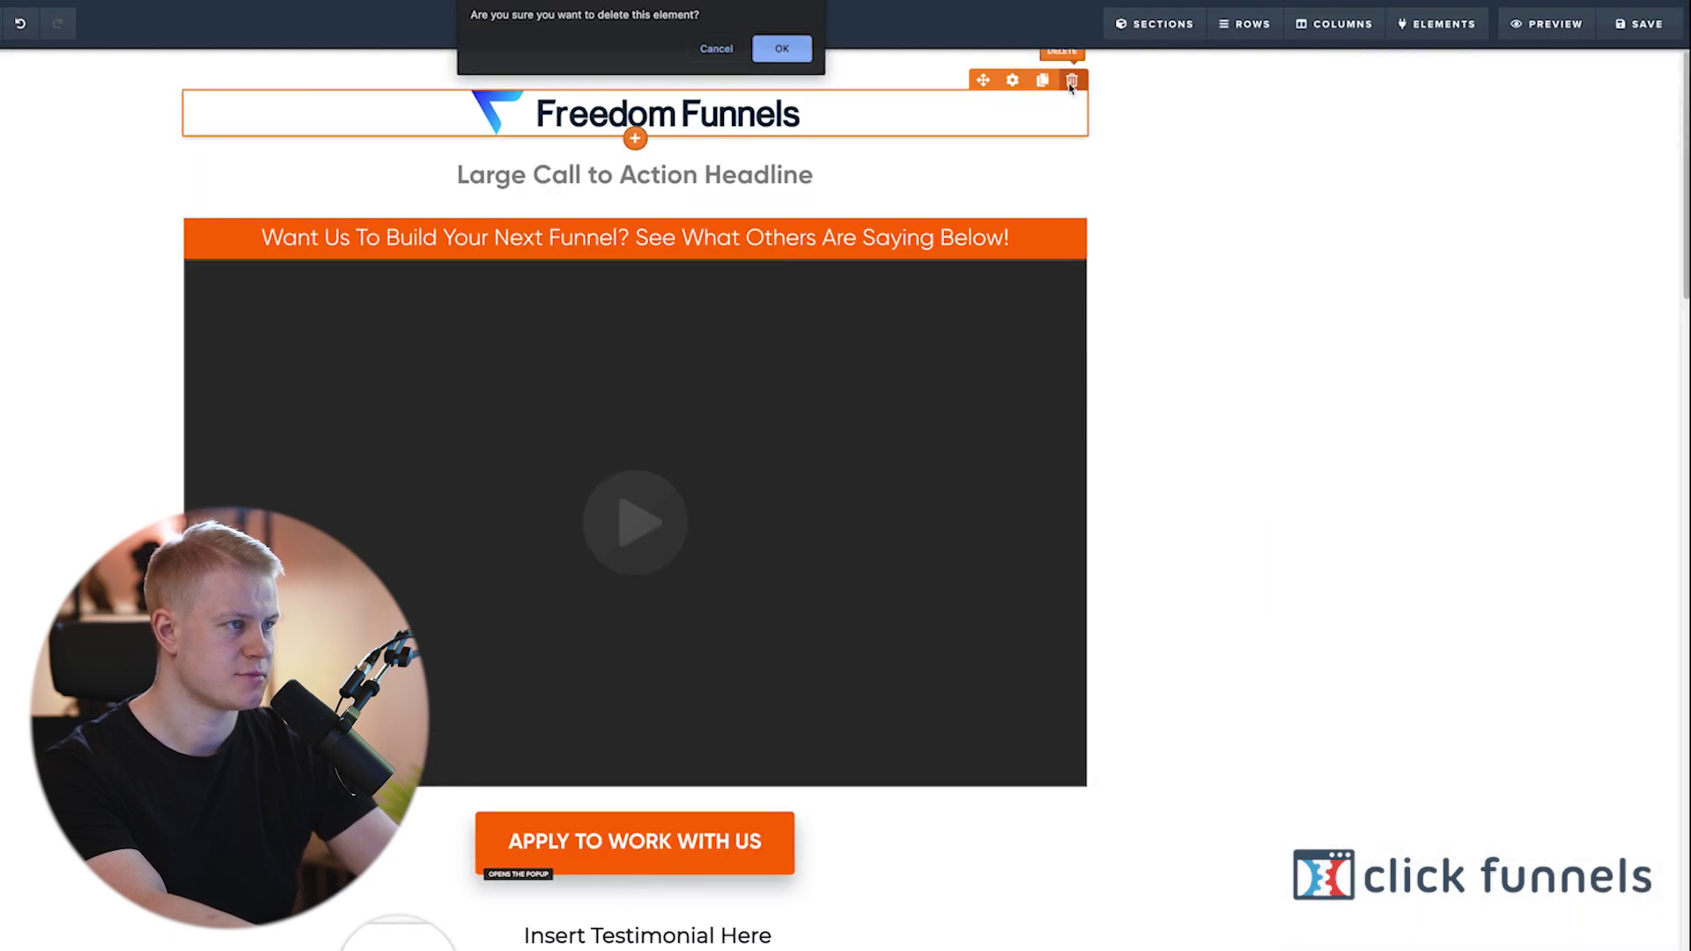
click(781, 50)
Retype the new headline to read 'Funnel Agency Secrets'.
double_click(781, 131)
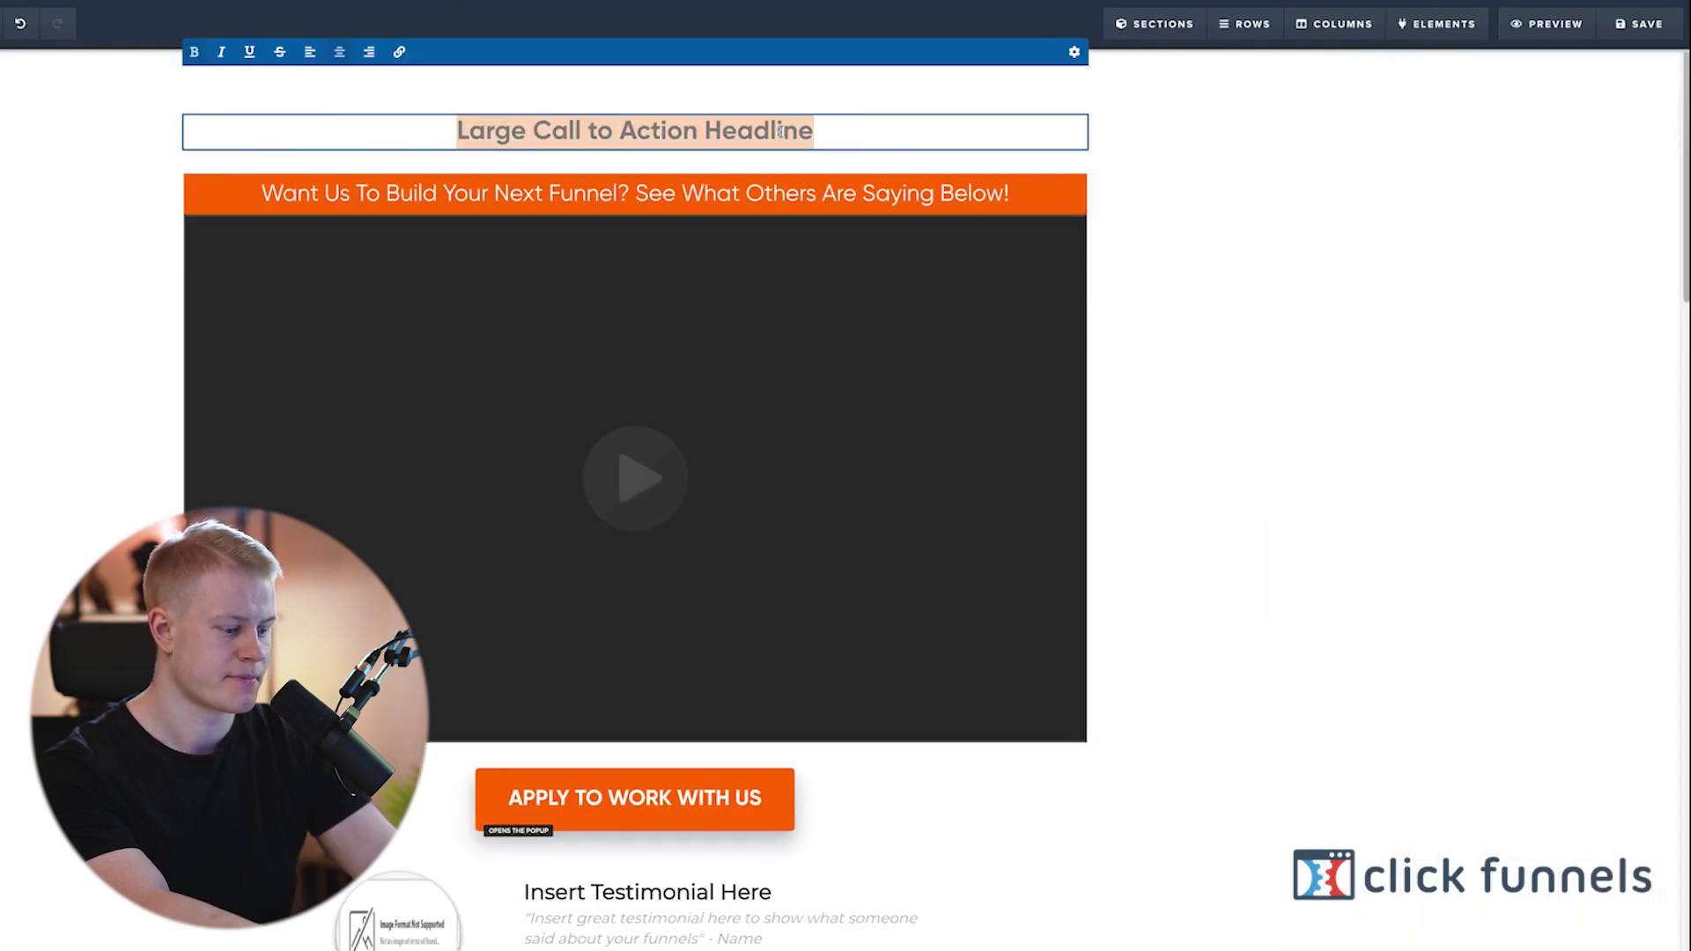
text(Funnel Agency Secrets)
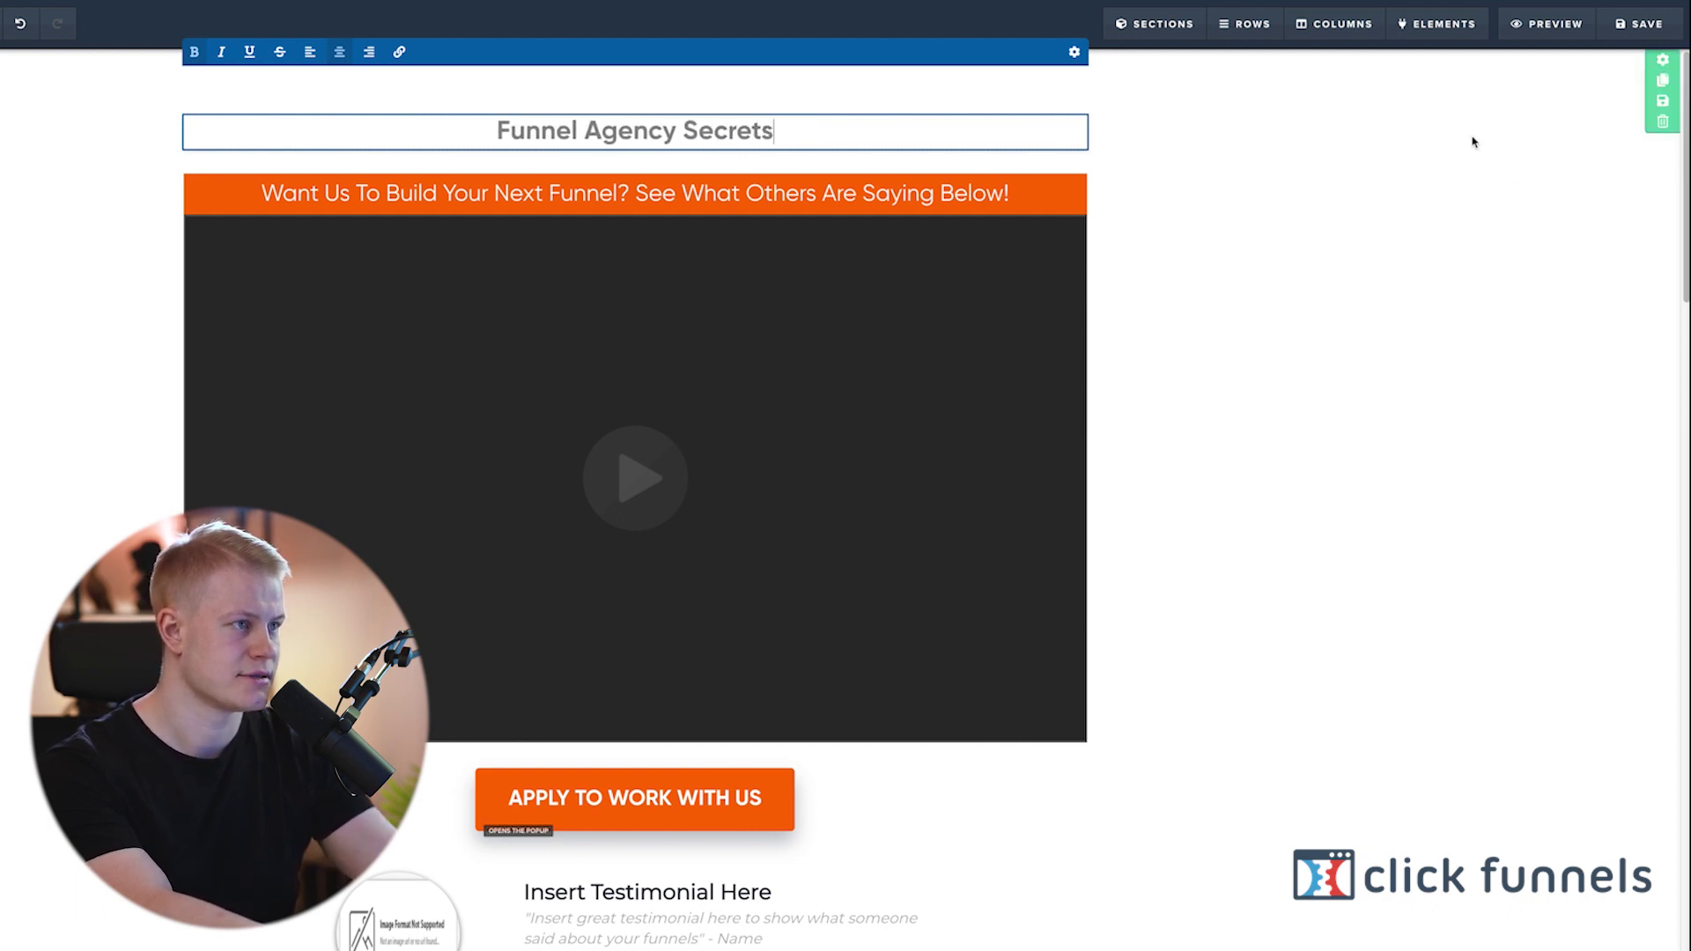
click(1472, 142)
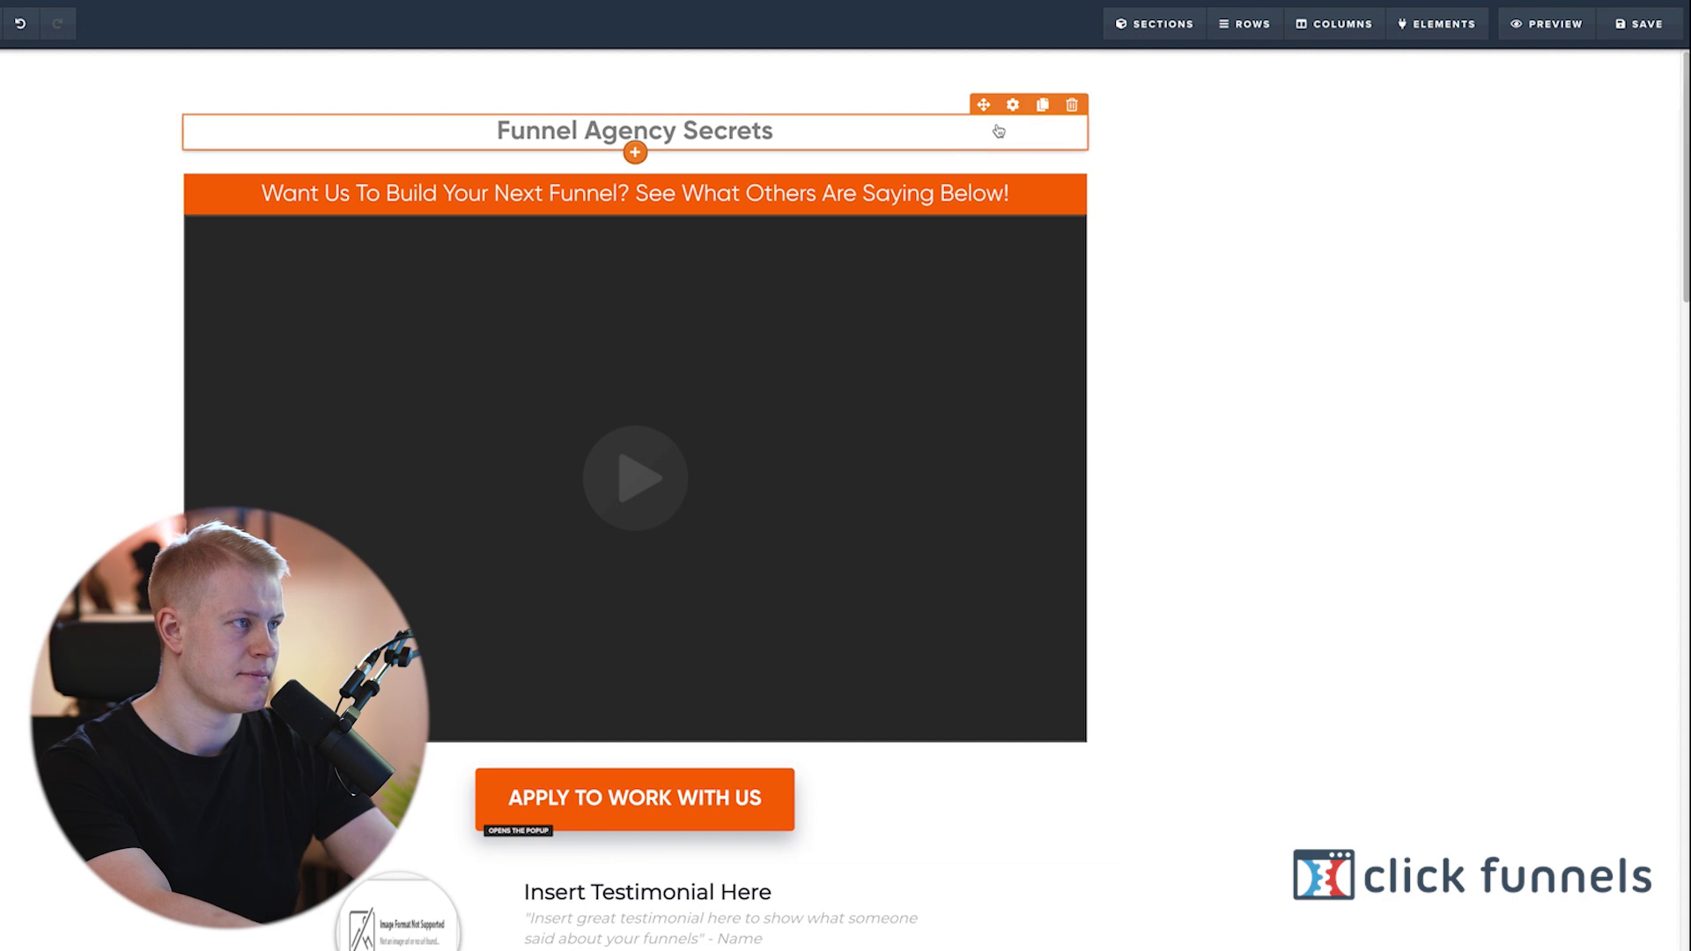
Give the Funnel Agency Secrets headline a dark text colour.
click(1545, 330)
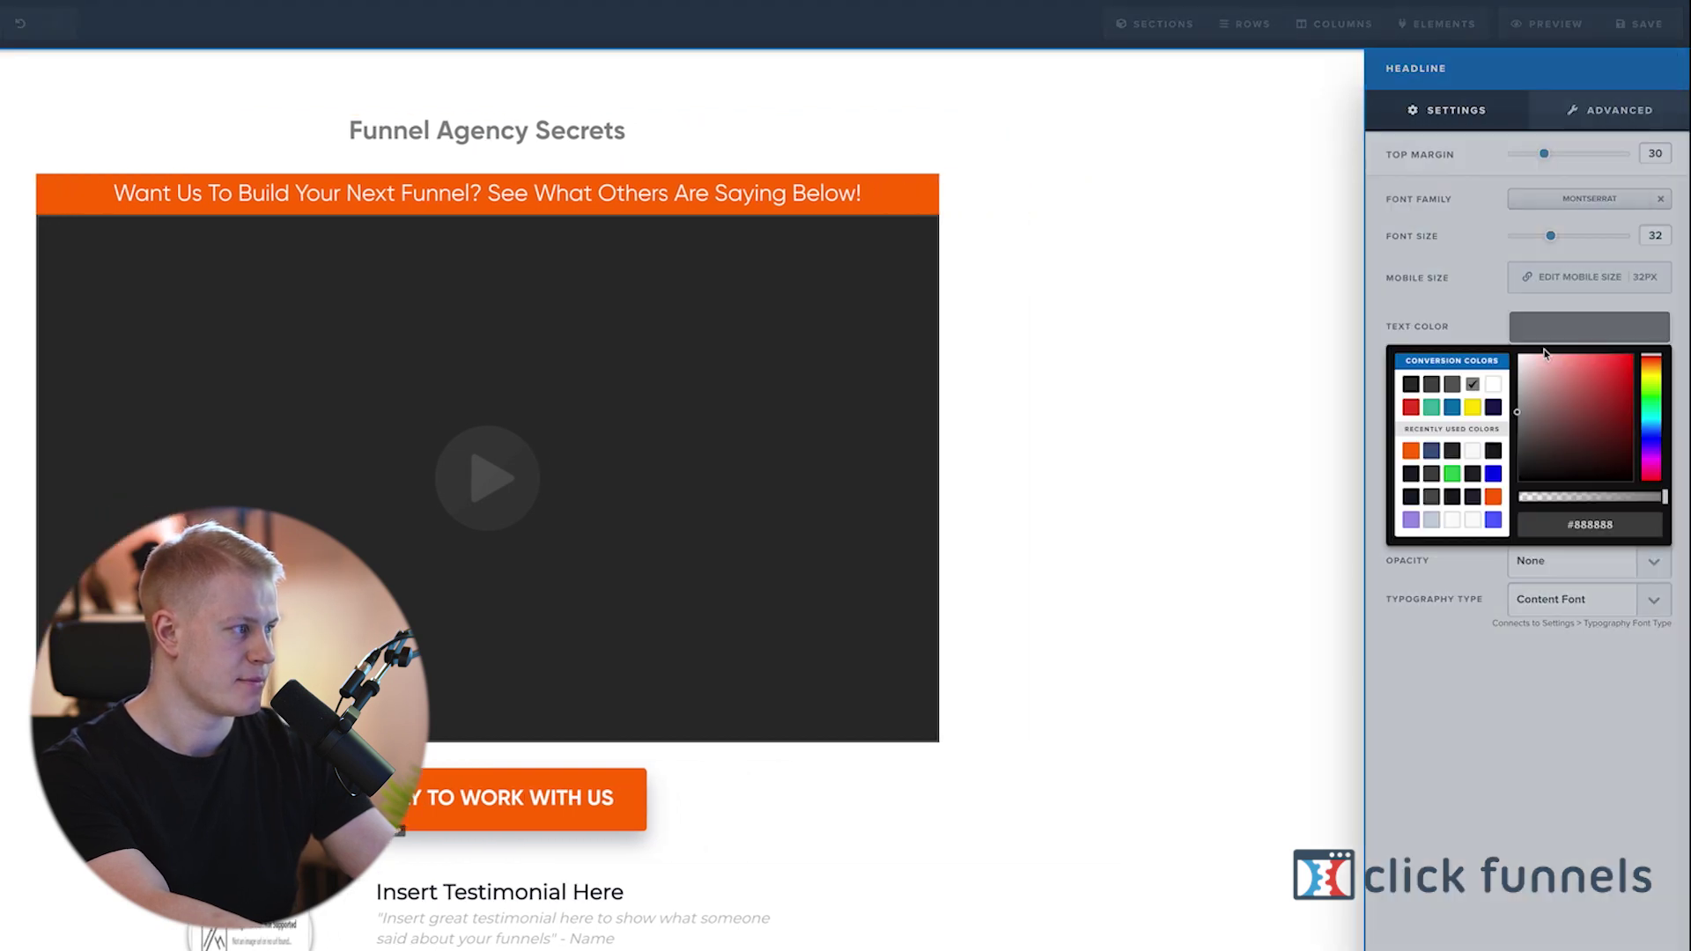
click(1431, 386)
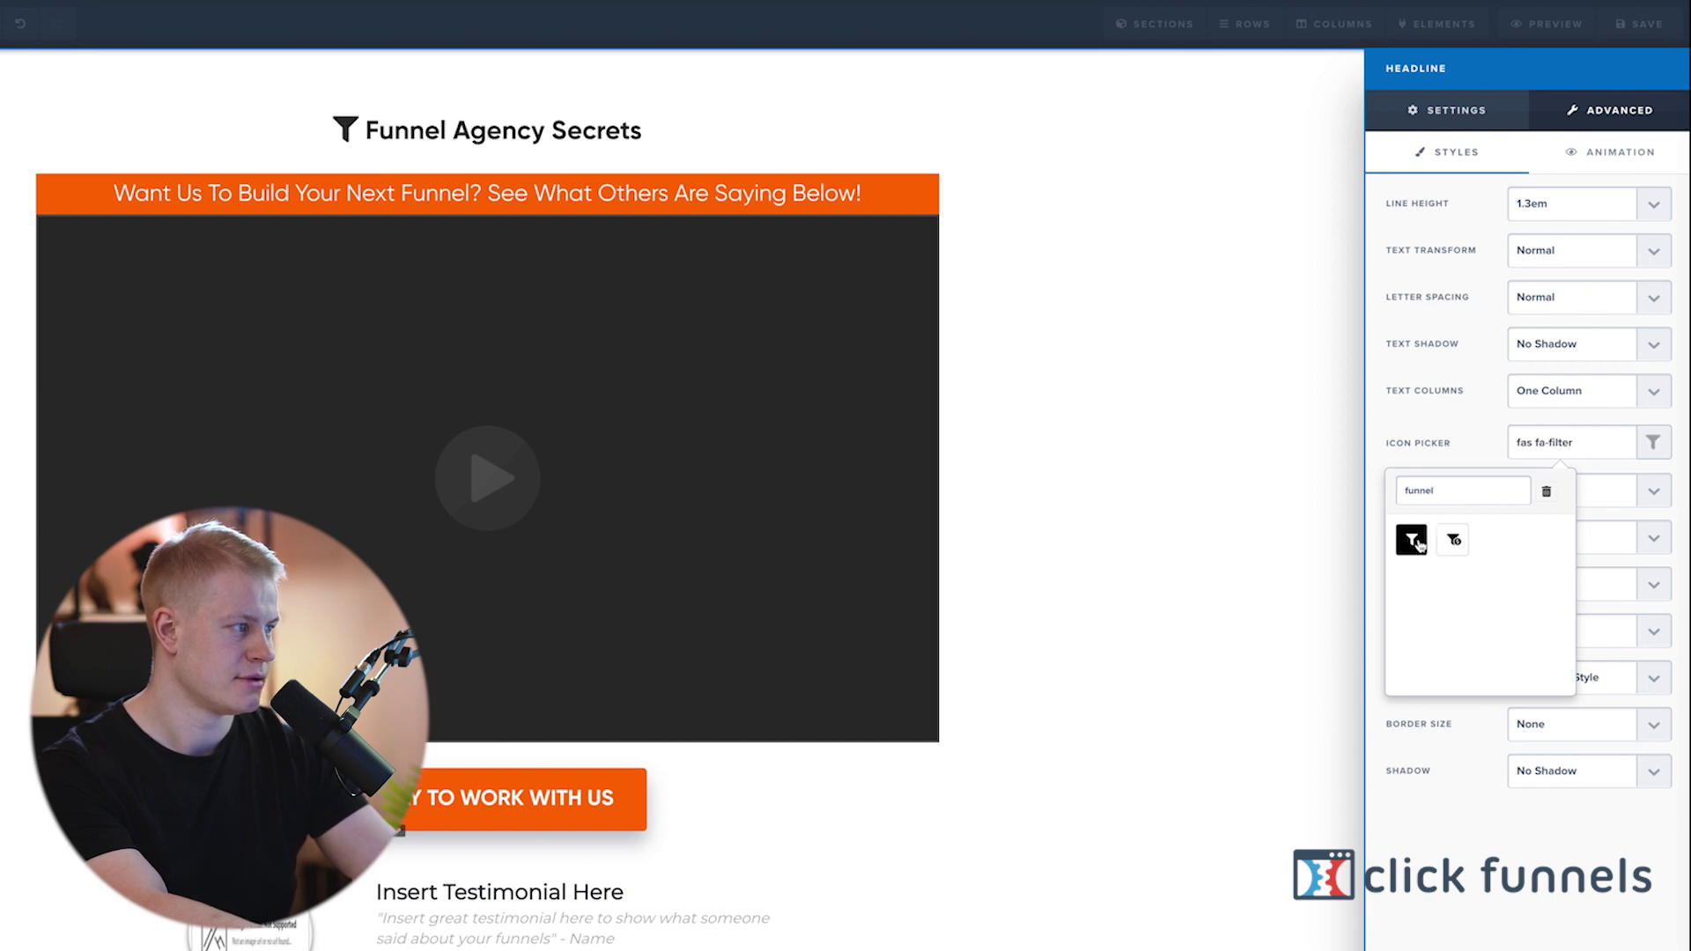
click(1442, 123)
click(1185, 381)
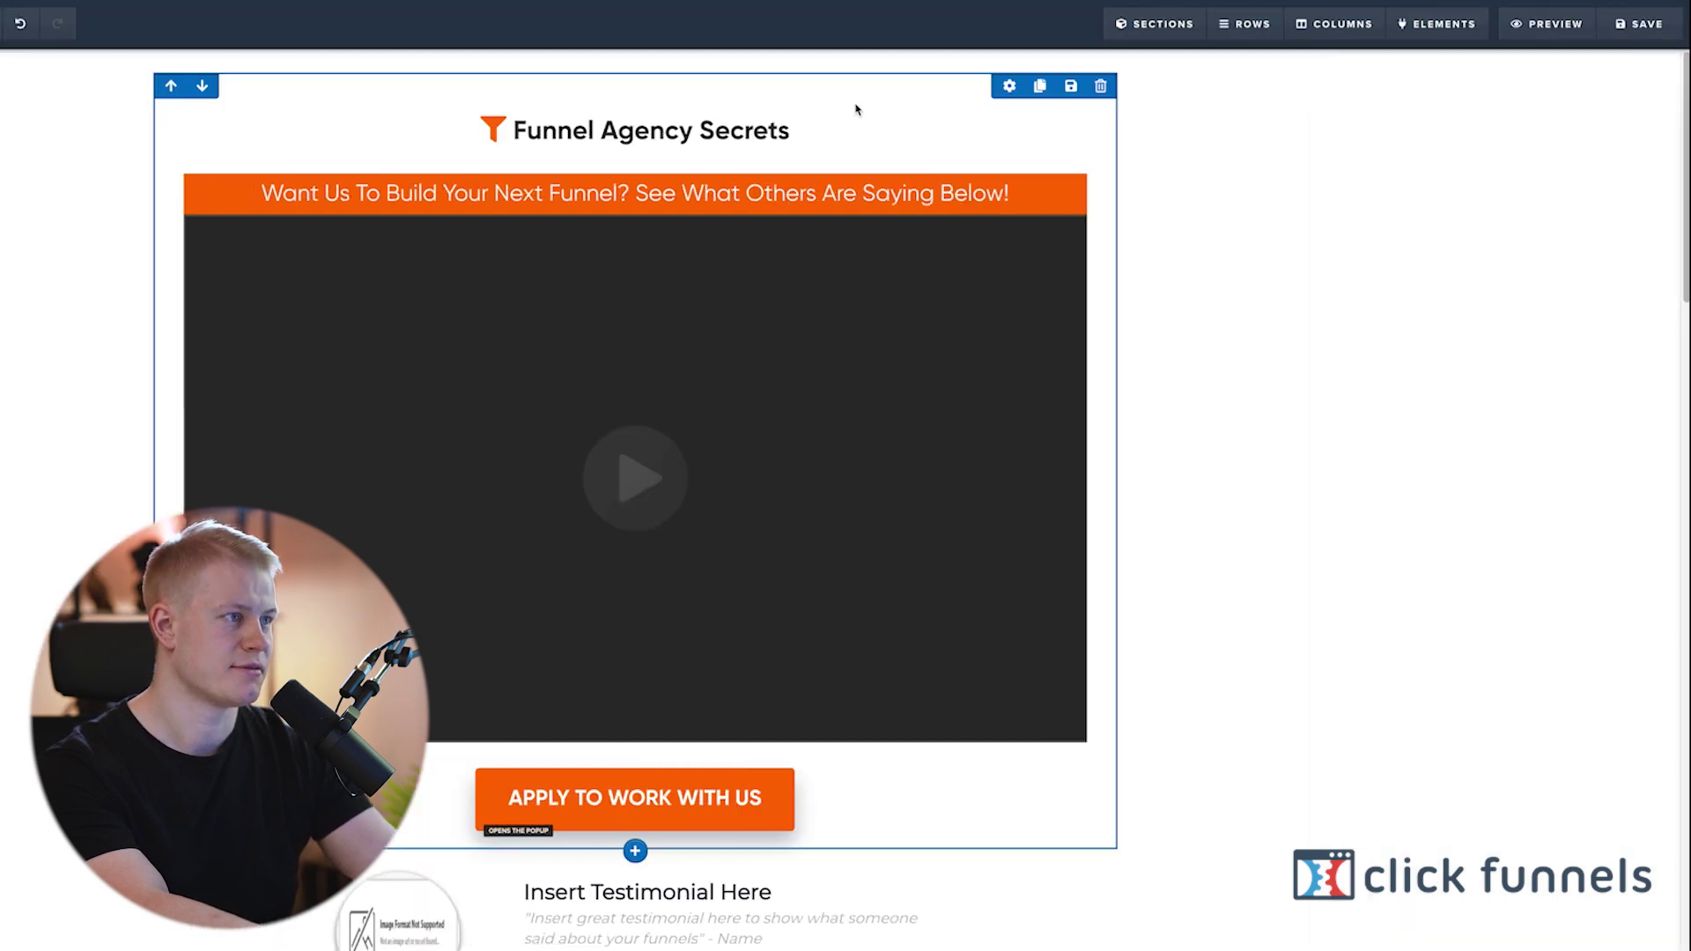
Tighten the headline's letter spacing to -1px and set its mobile size to 16px.
click(1013, 107)
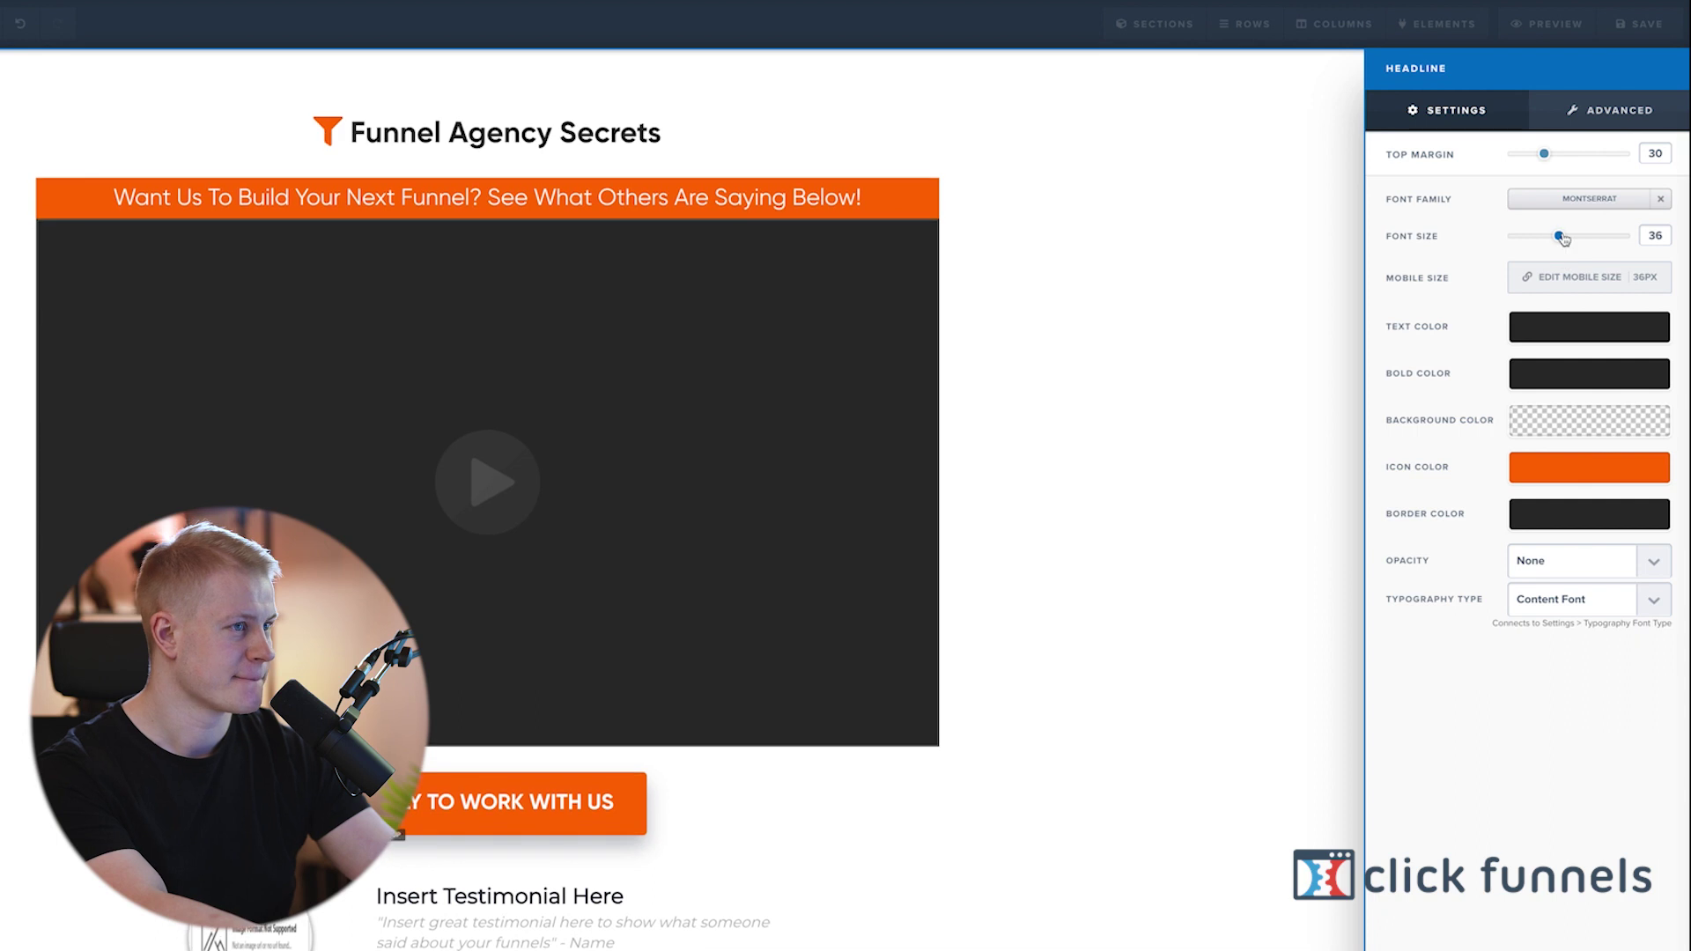
click(1613, 131)
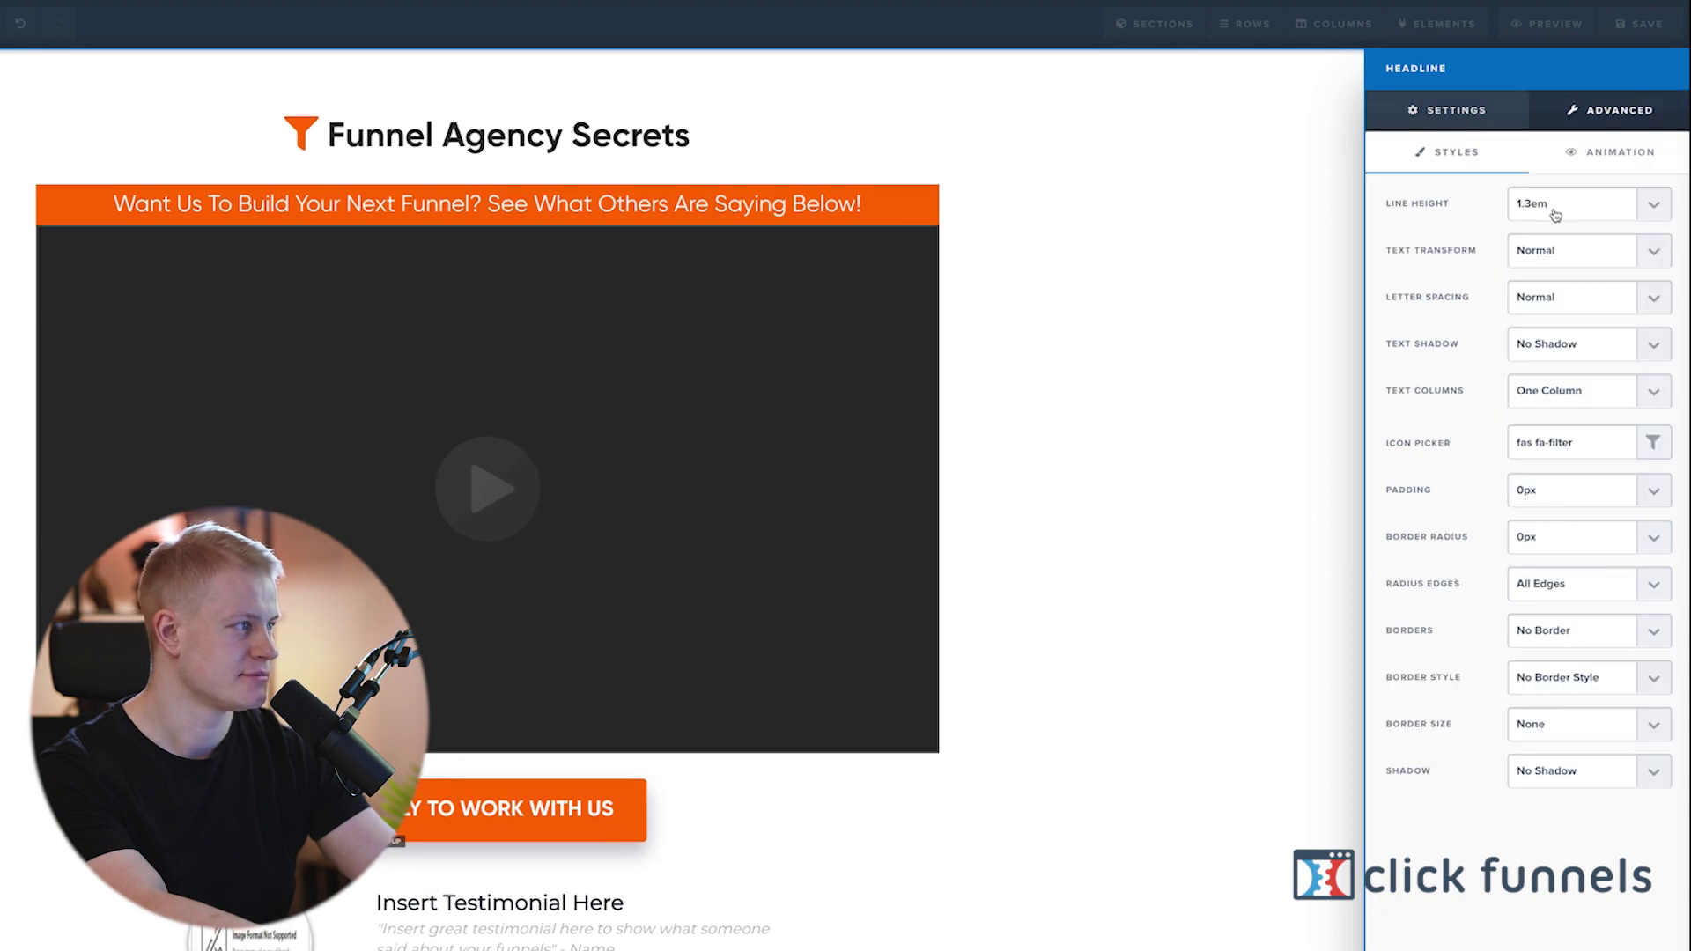
click(1550, 300)
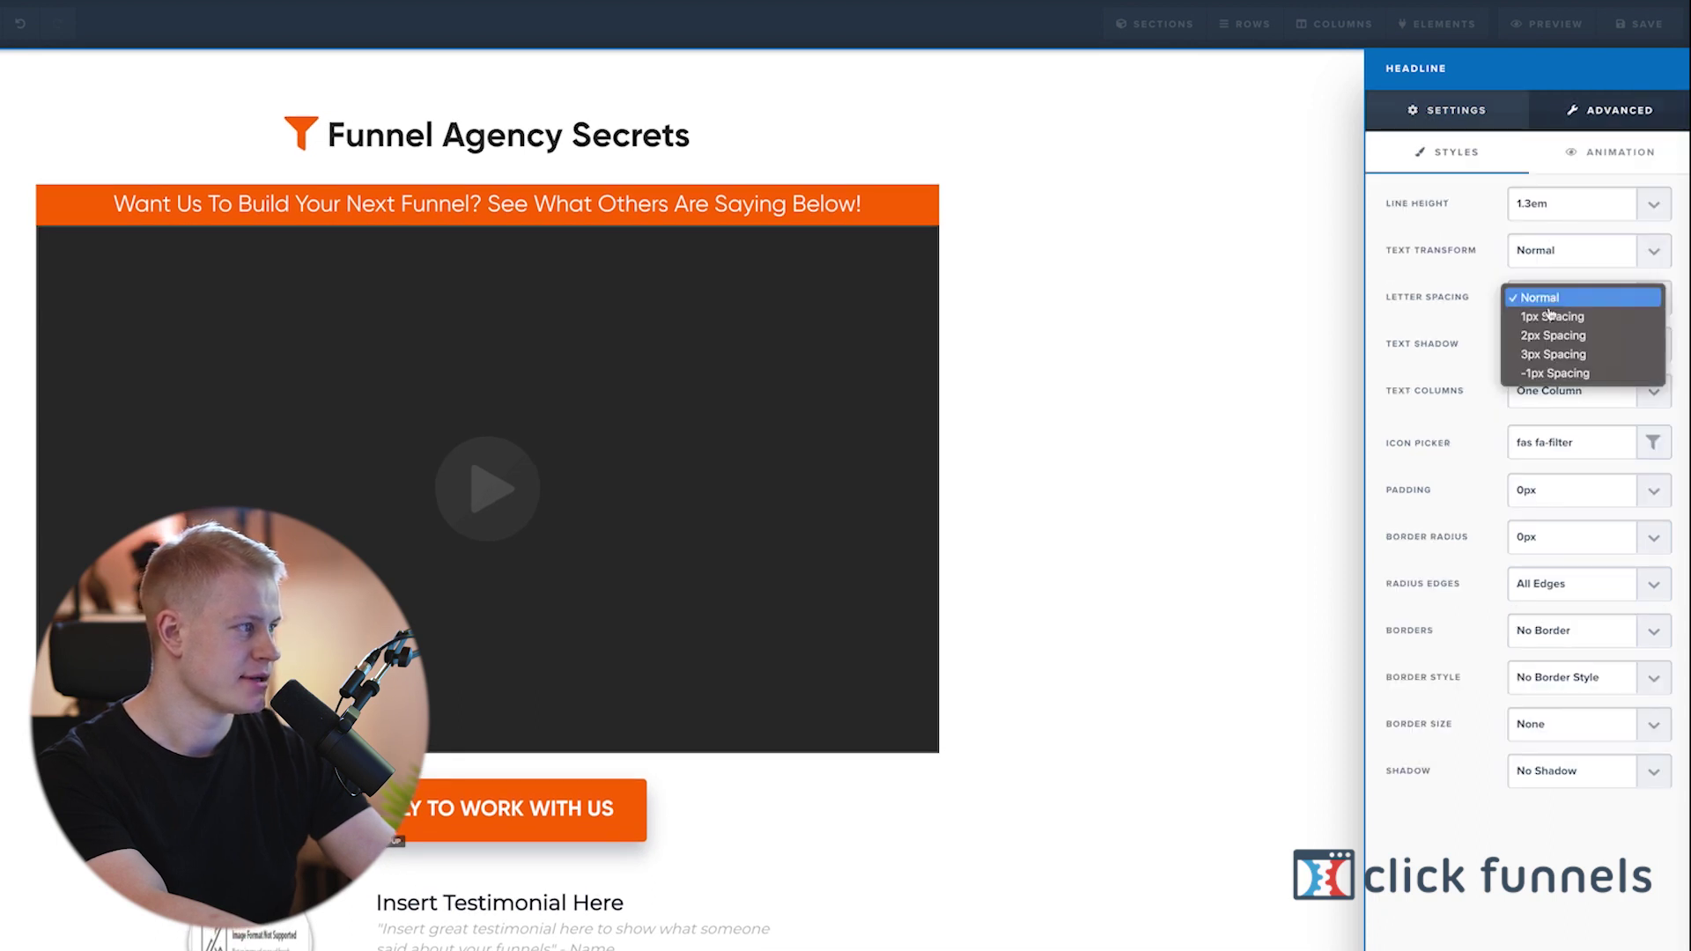
click(1546, 373)
click(1449, 111)
click(1583, 264)
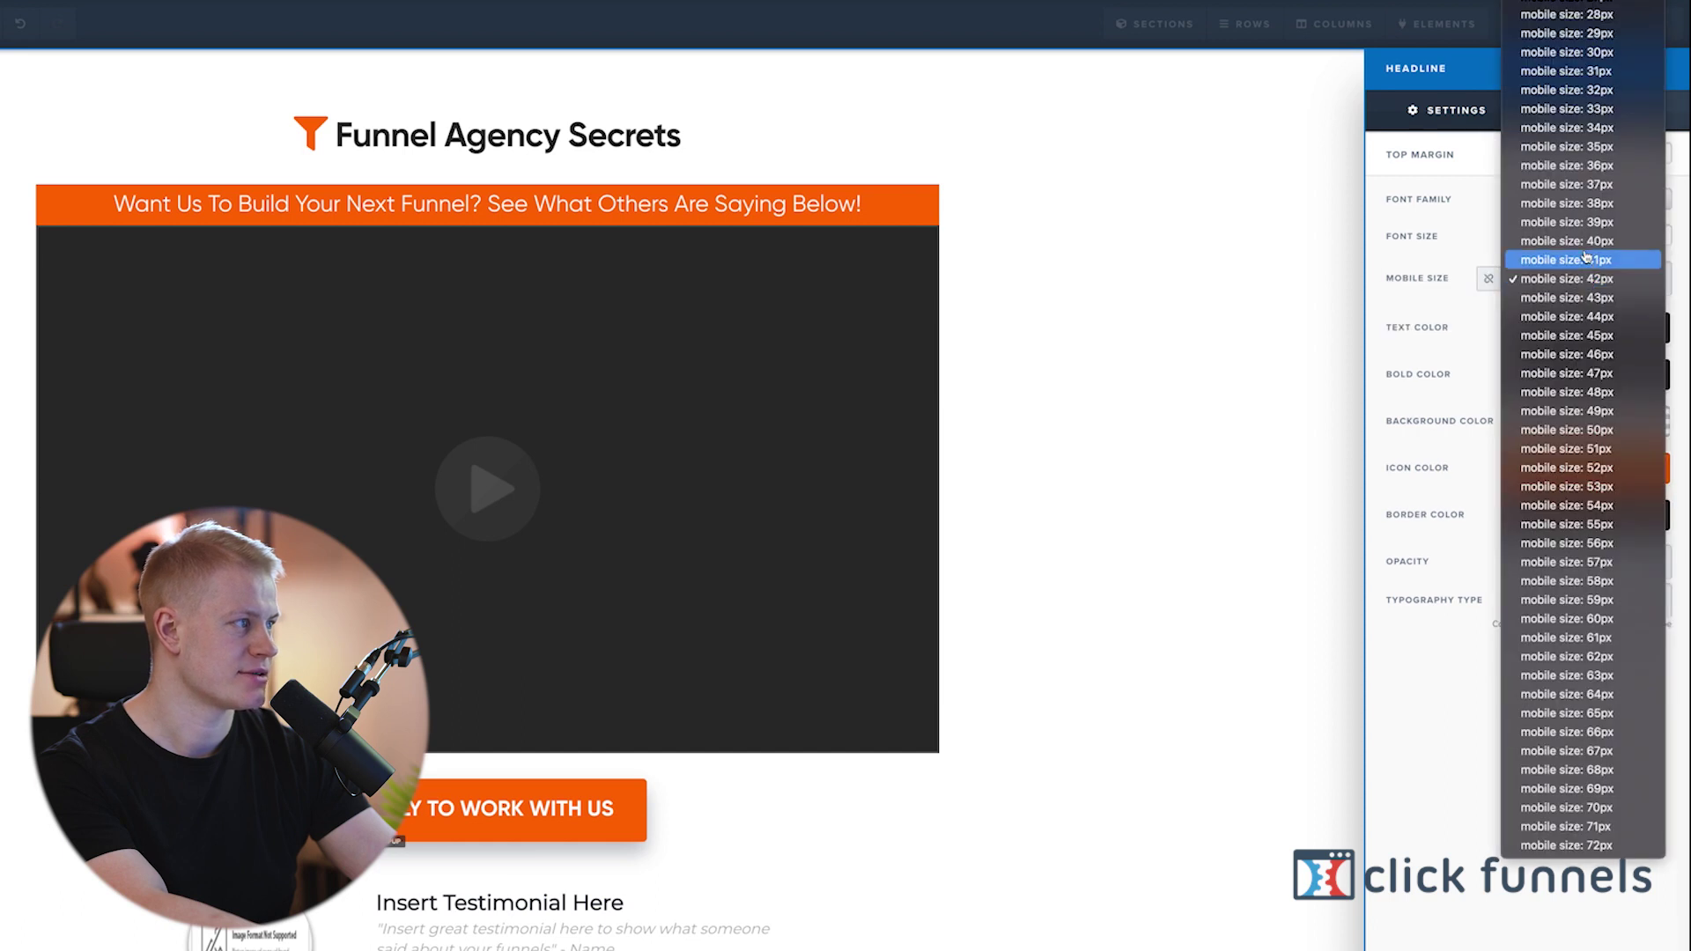
scroll(1576, 74, up, 5)
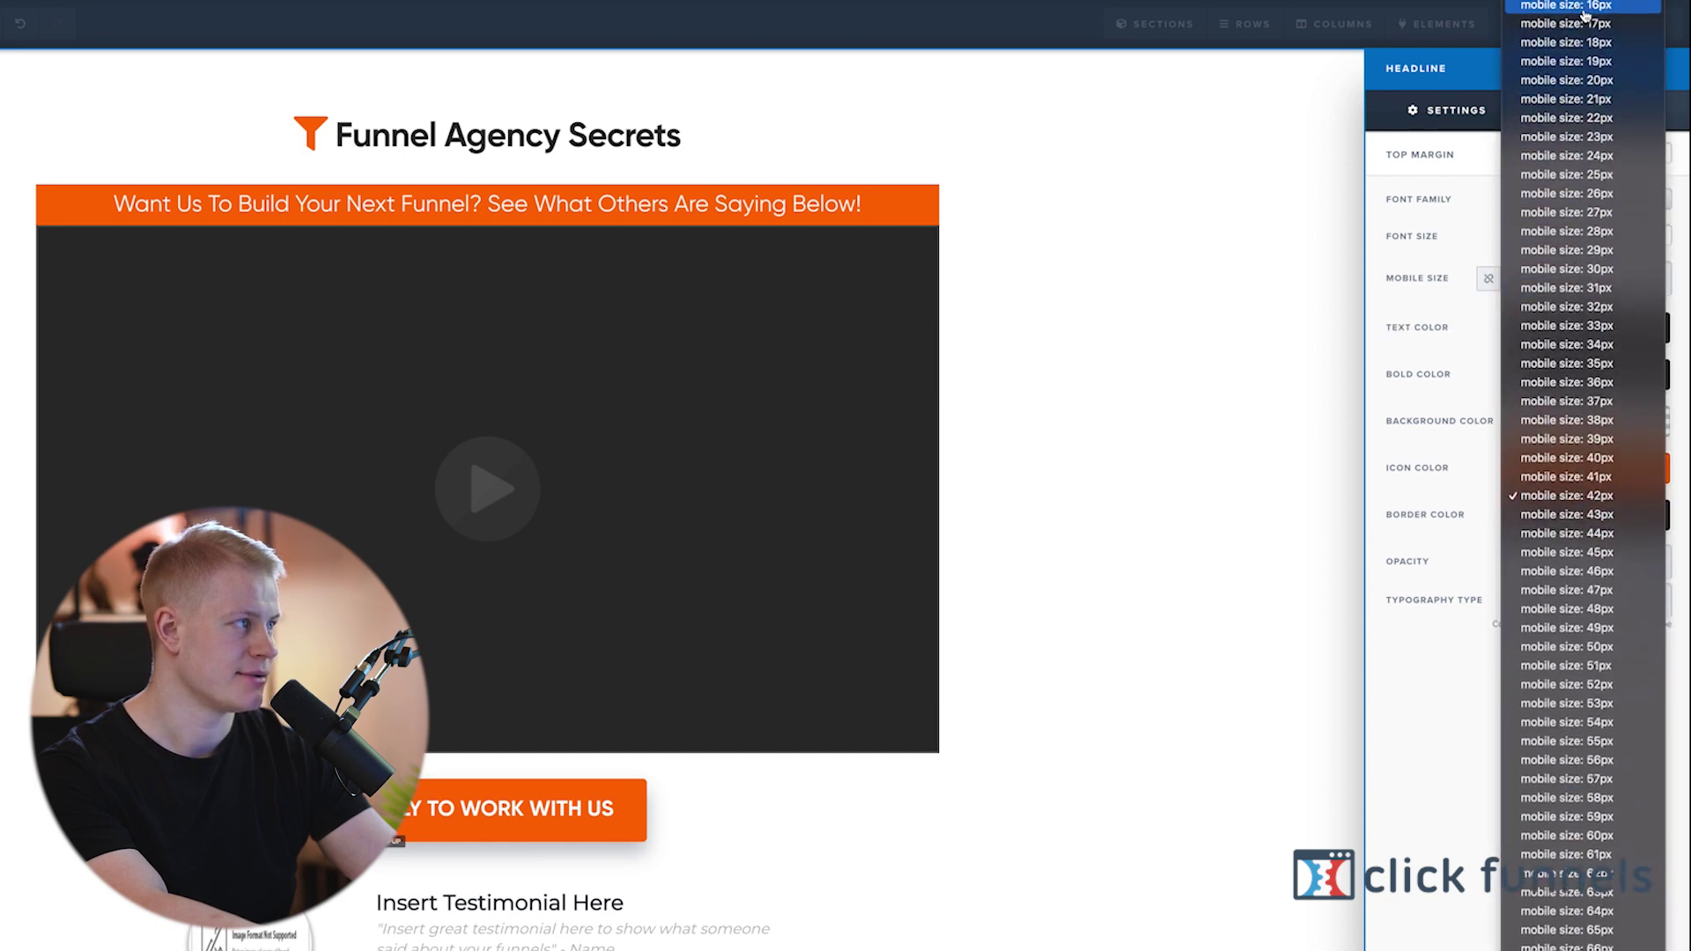
click(1585, 6)
In mobile view, set the top headline to 20px and shrink the orange intro paragraph.
click(755, 195)
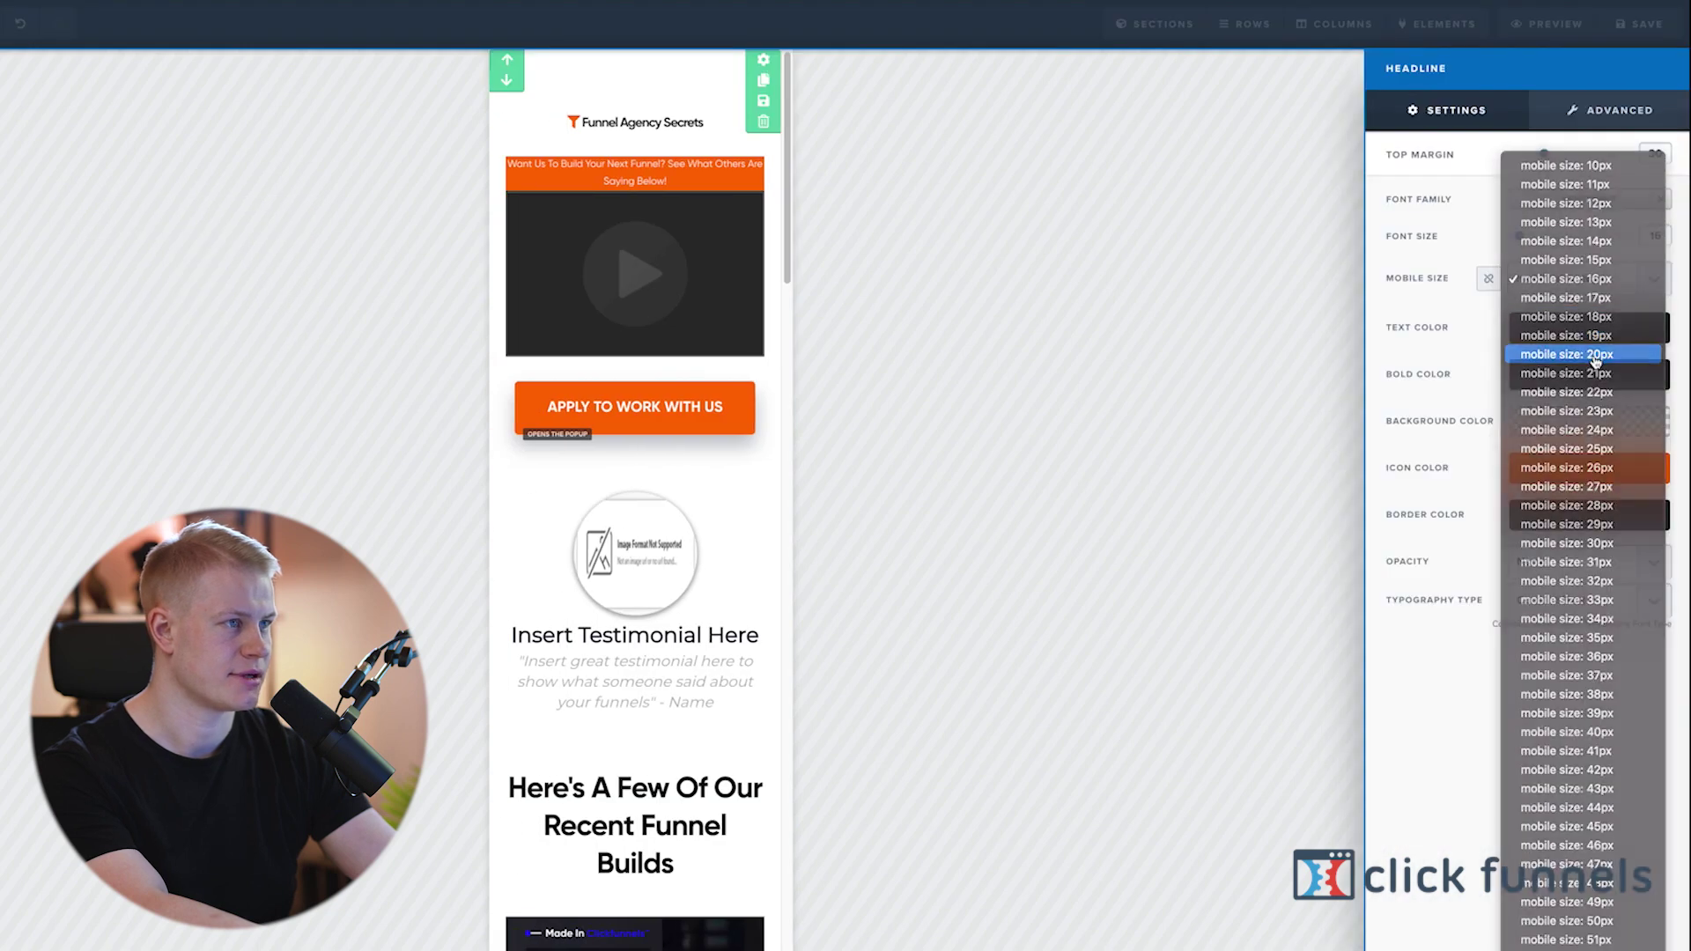
click(1595, 363)
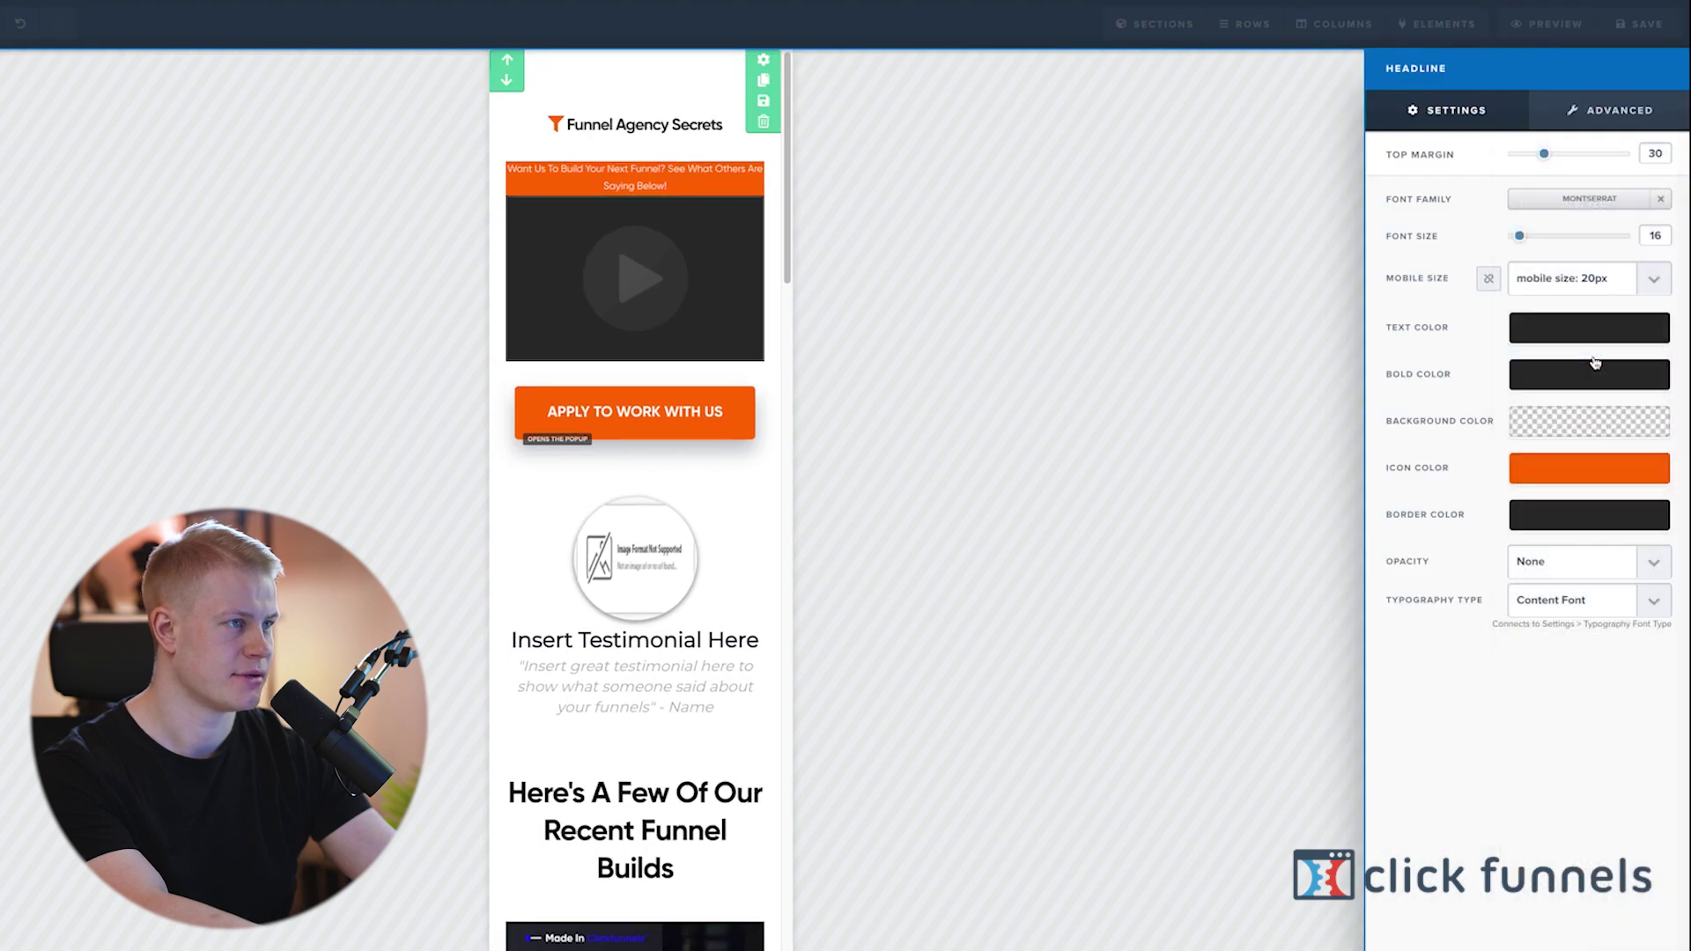
click(683, 165)
click(700, 184)
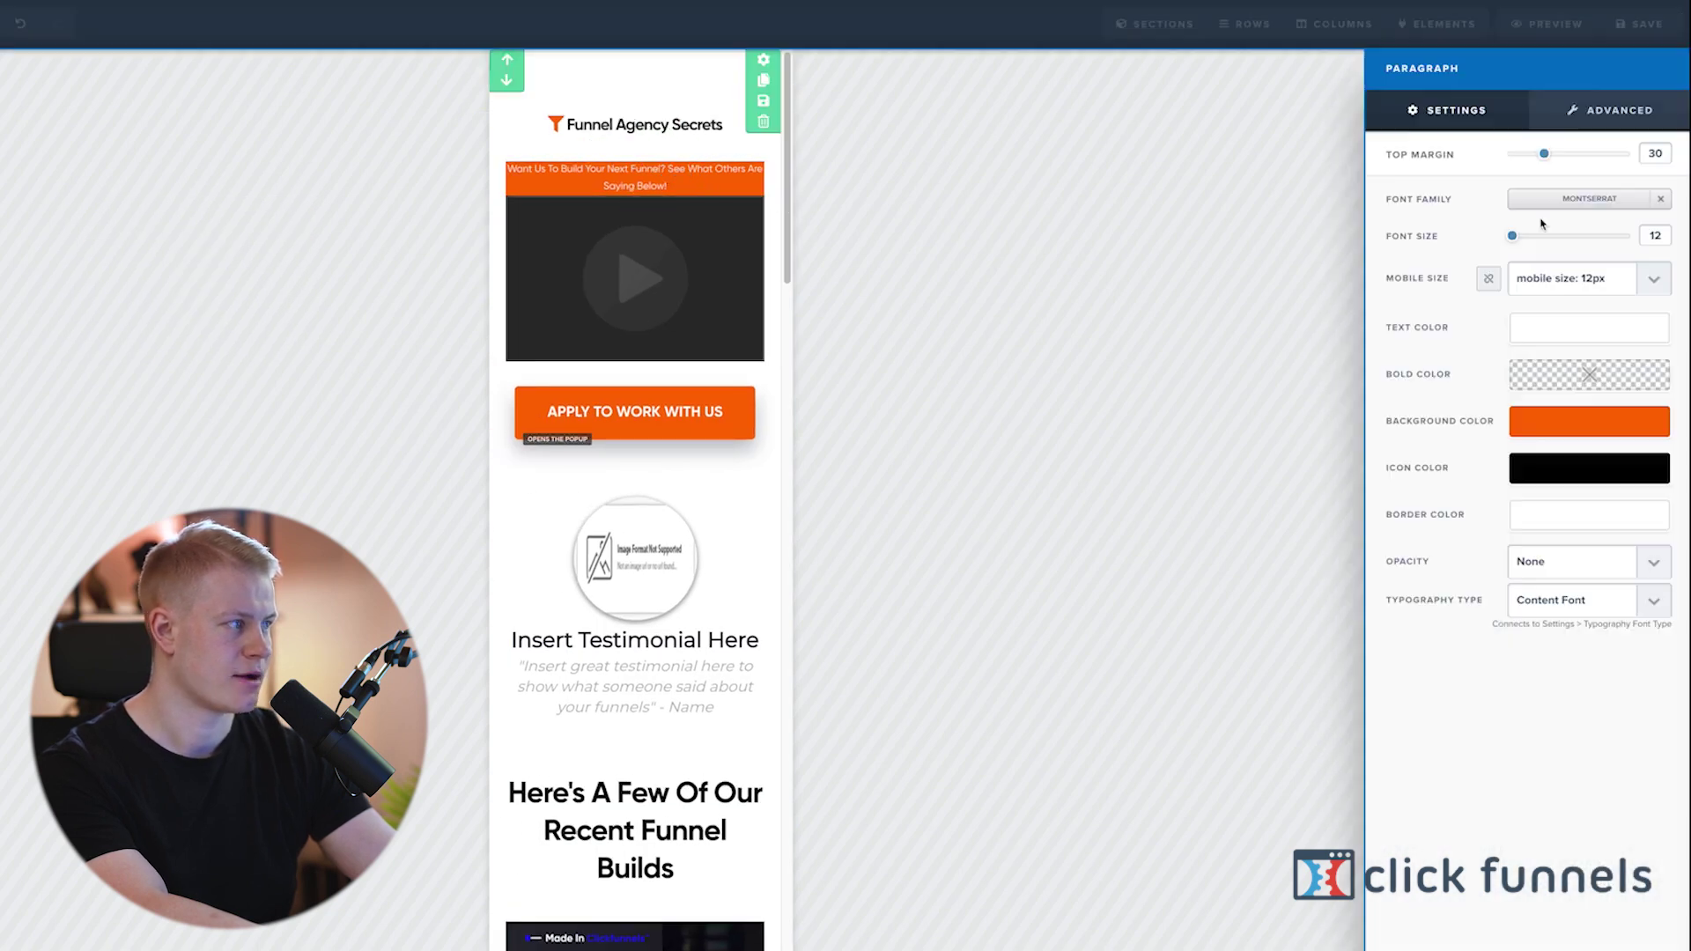
click(1572, 279)
click(1581, 251)
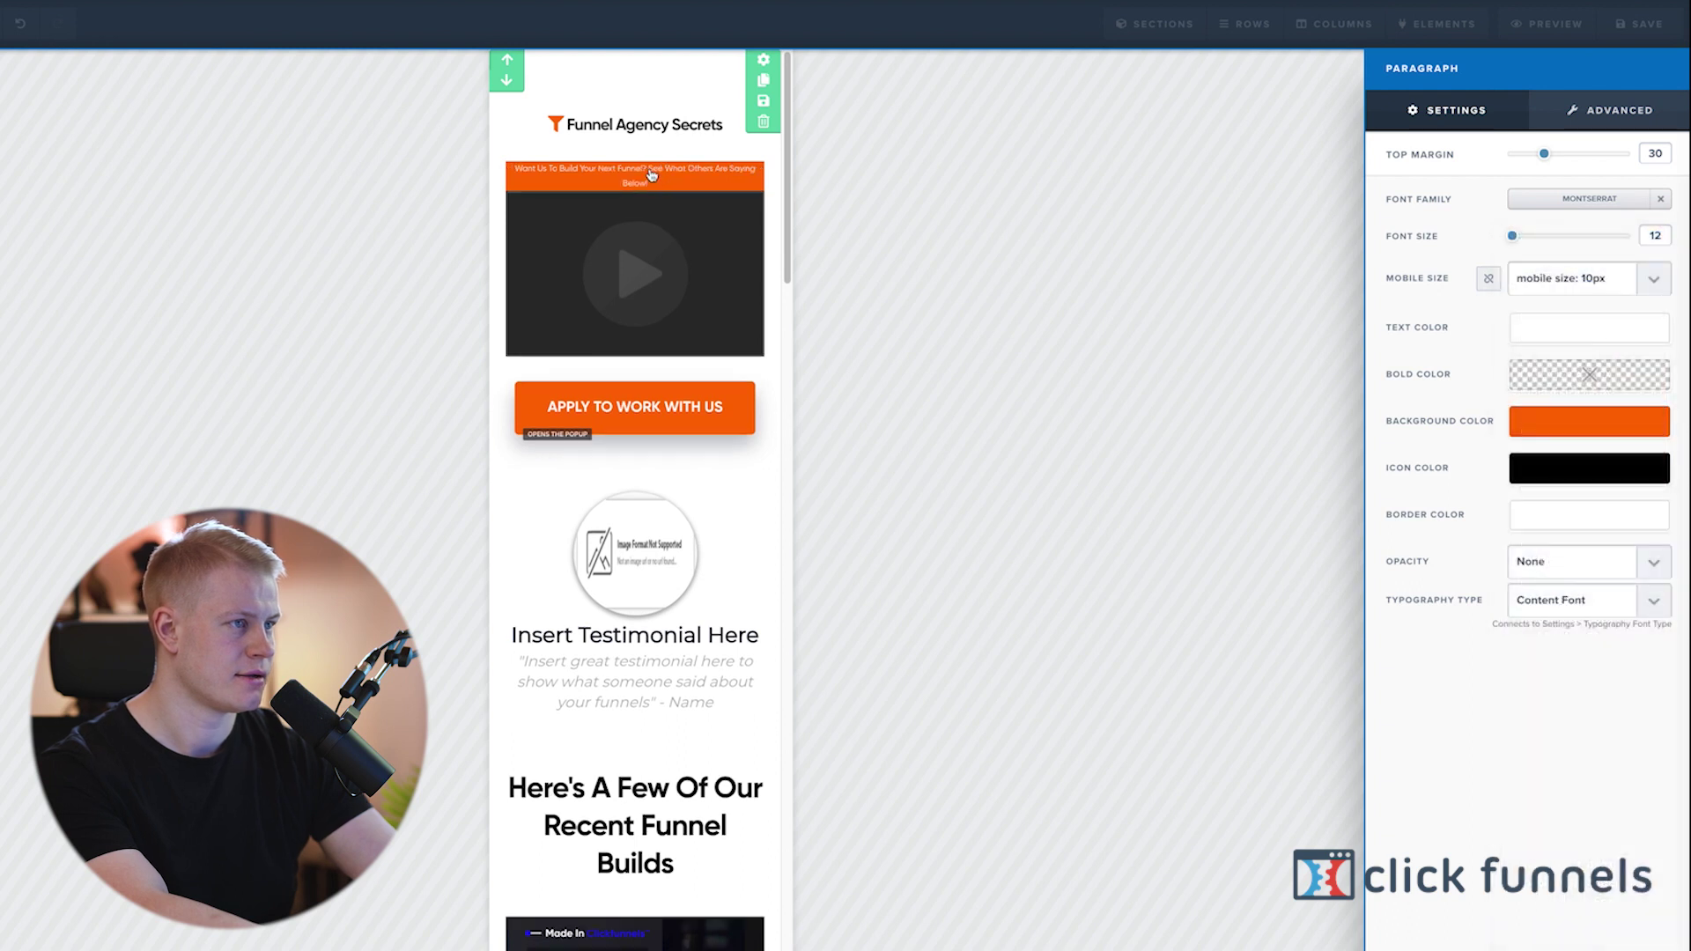
click(676, 185)
click(676, 185)
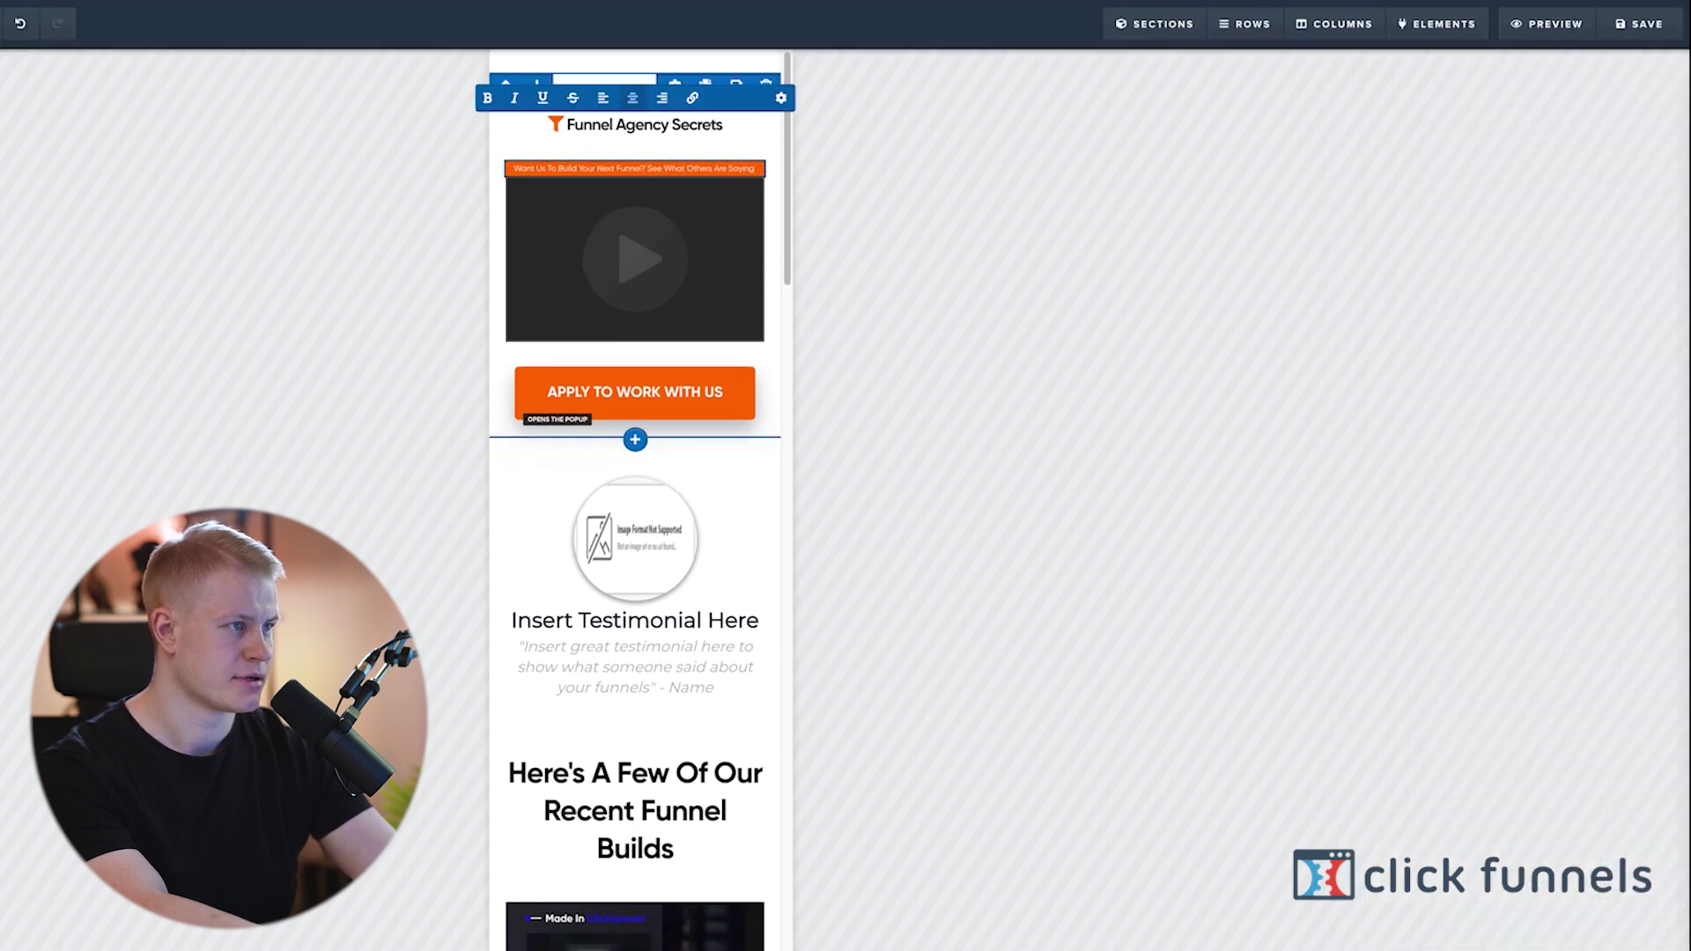
click(914, 237)
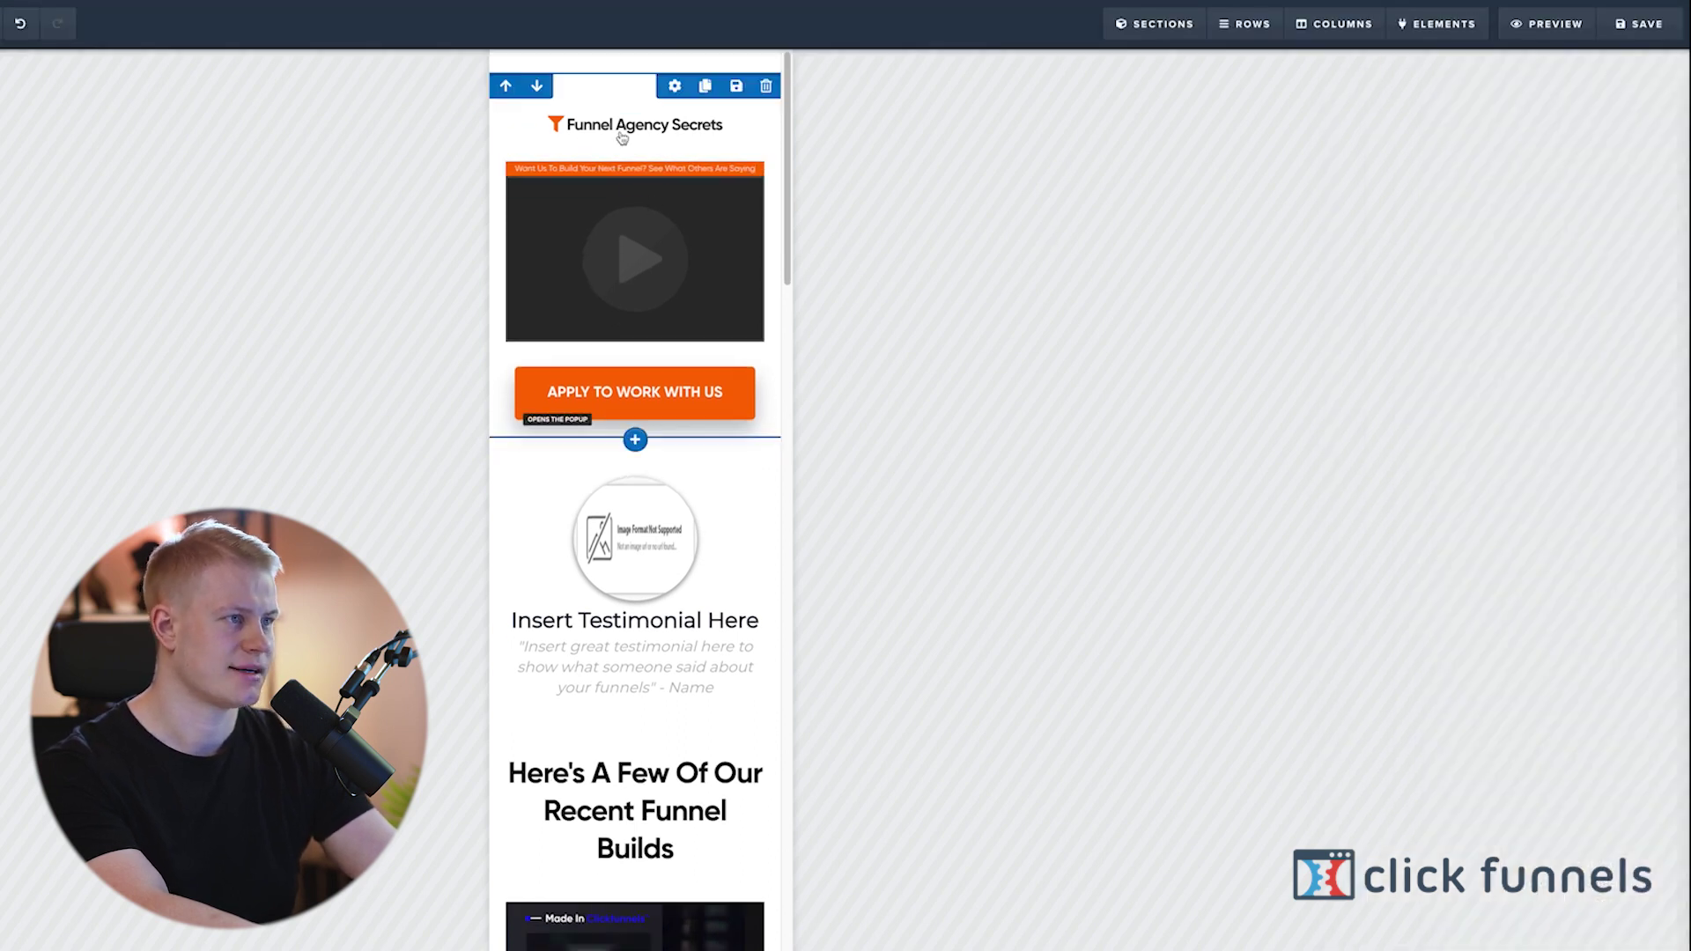
Readjust the top headline's mobile size and set the Recent Funnel Builds heading to 20px.
click(1620, 280)
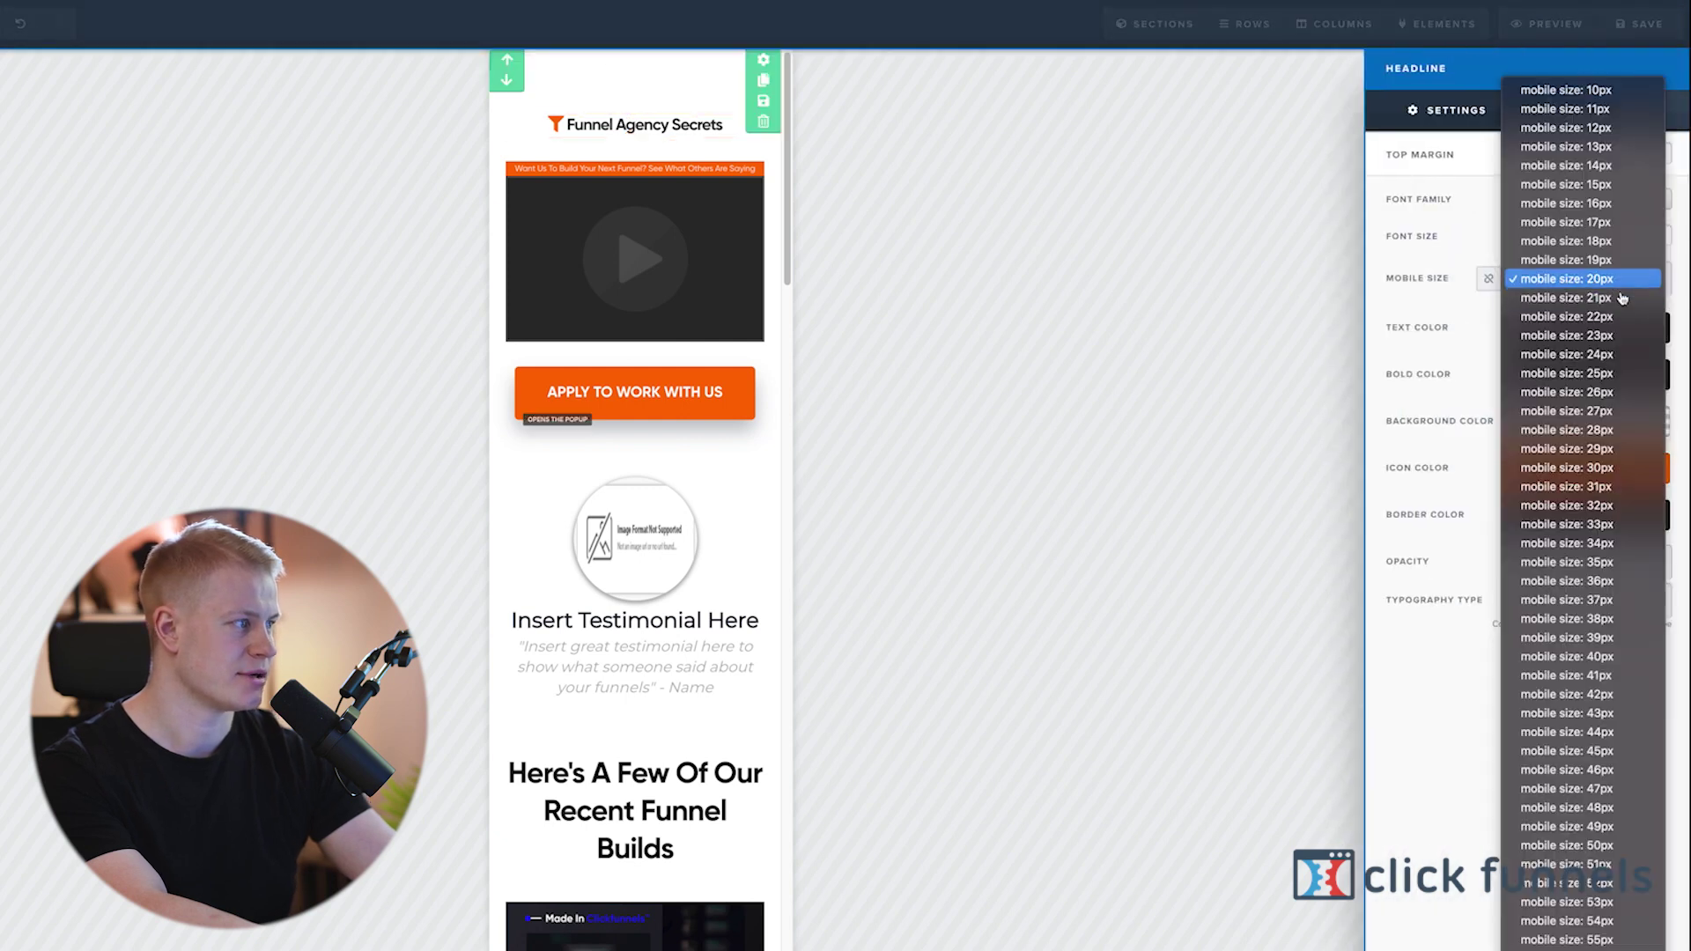
click(1604, 393)
click(861, 321)
scroll(634, 528, down, 2)
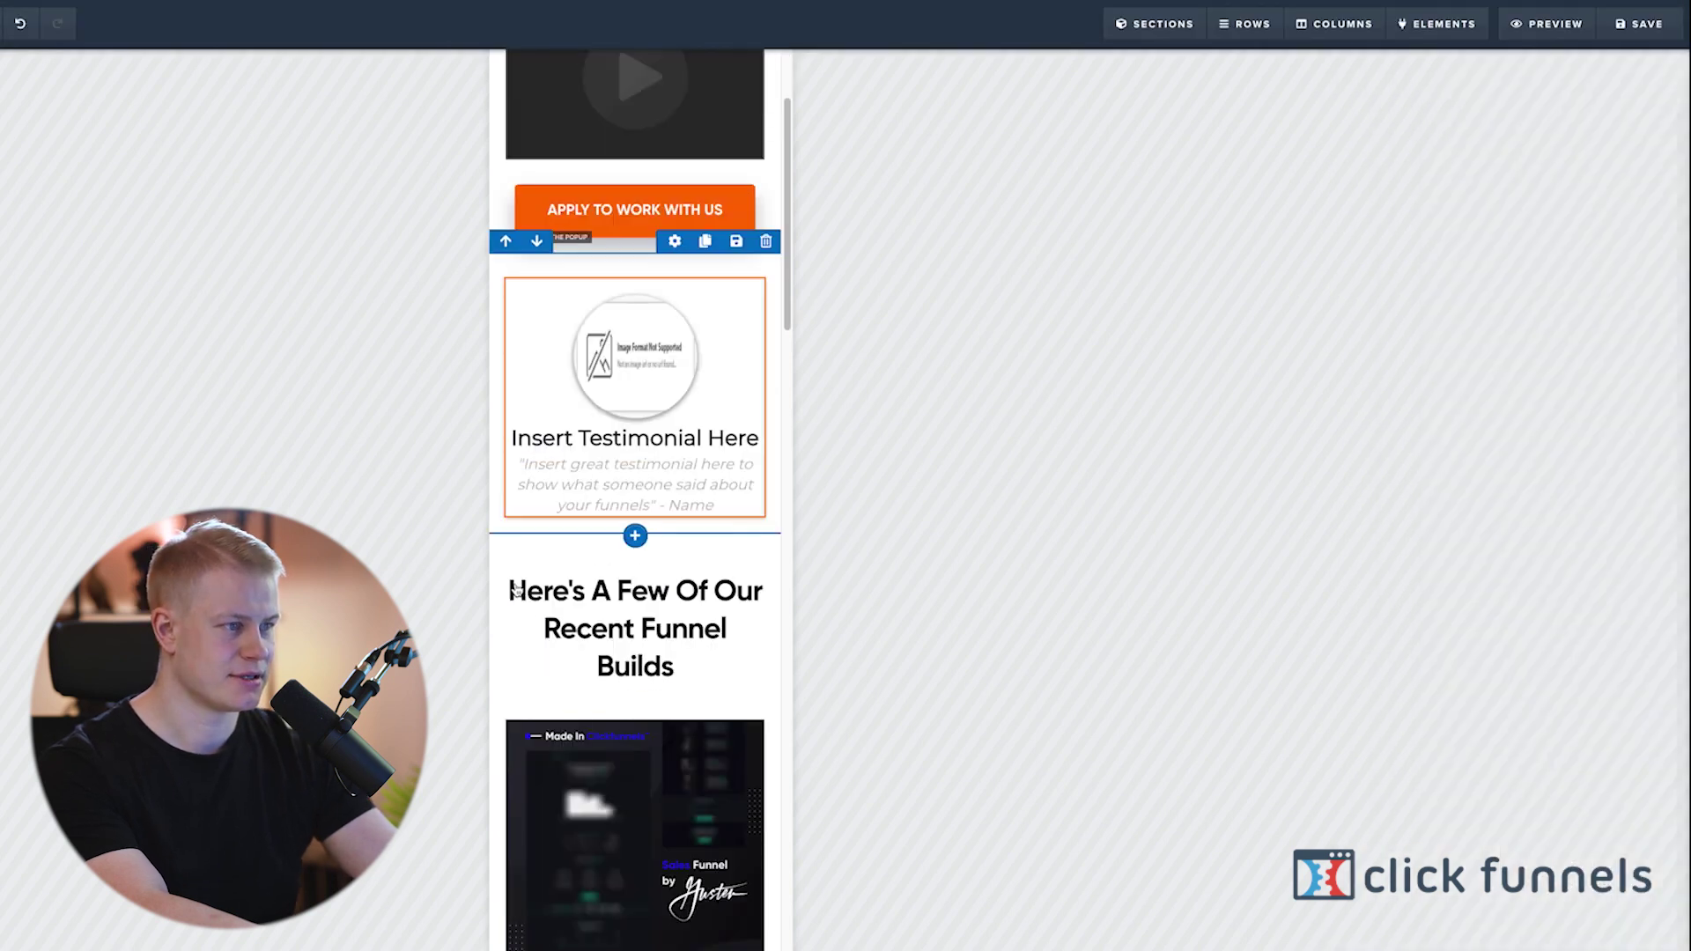
click(621, 562)
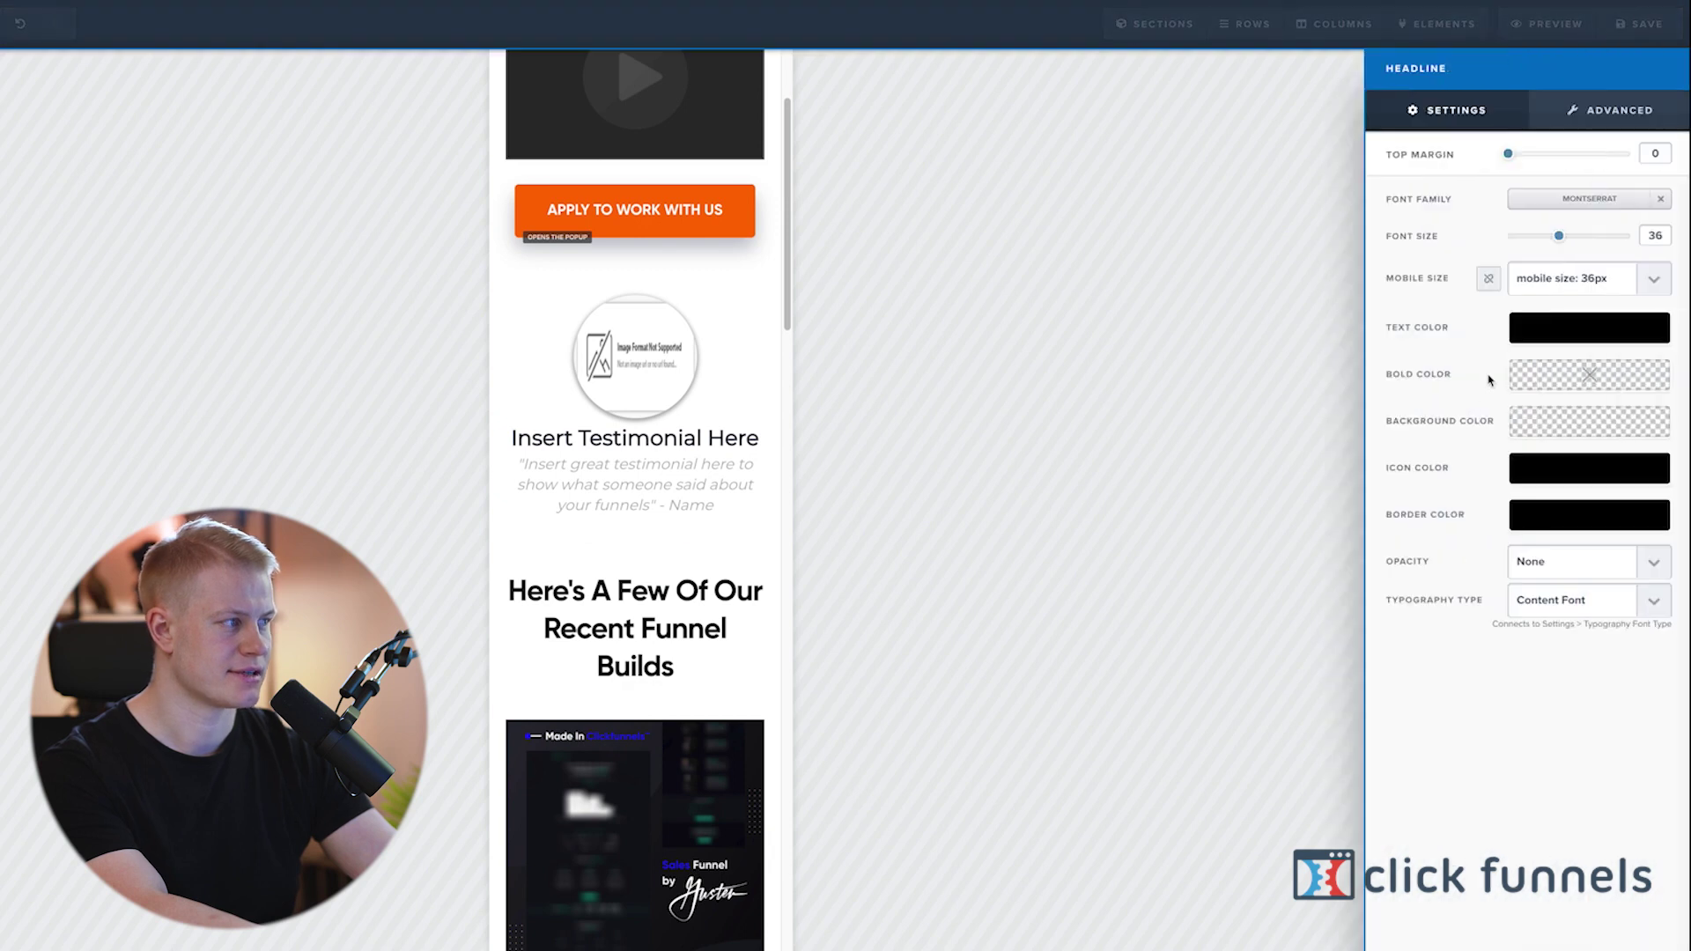
click(1570, 280)
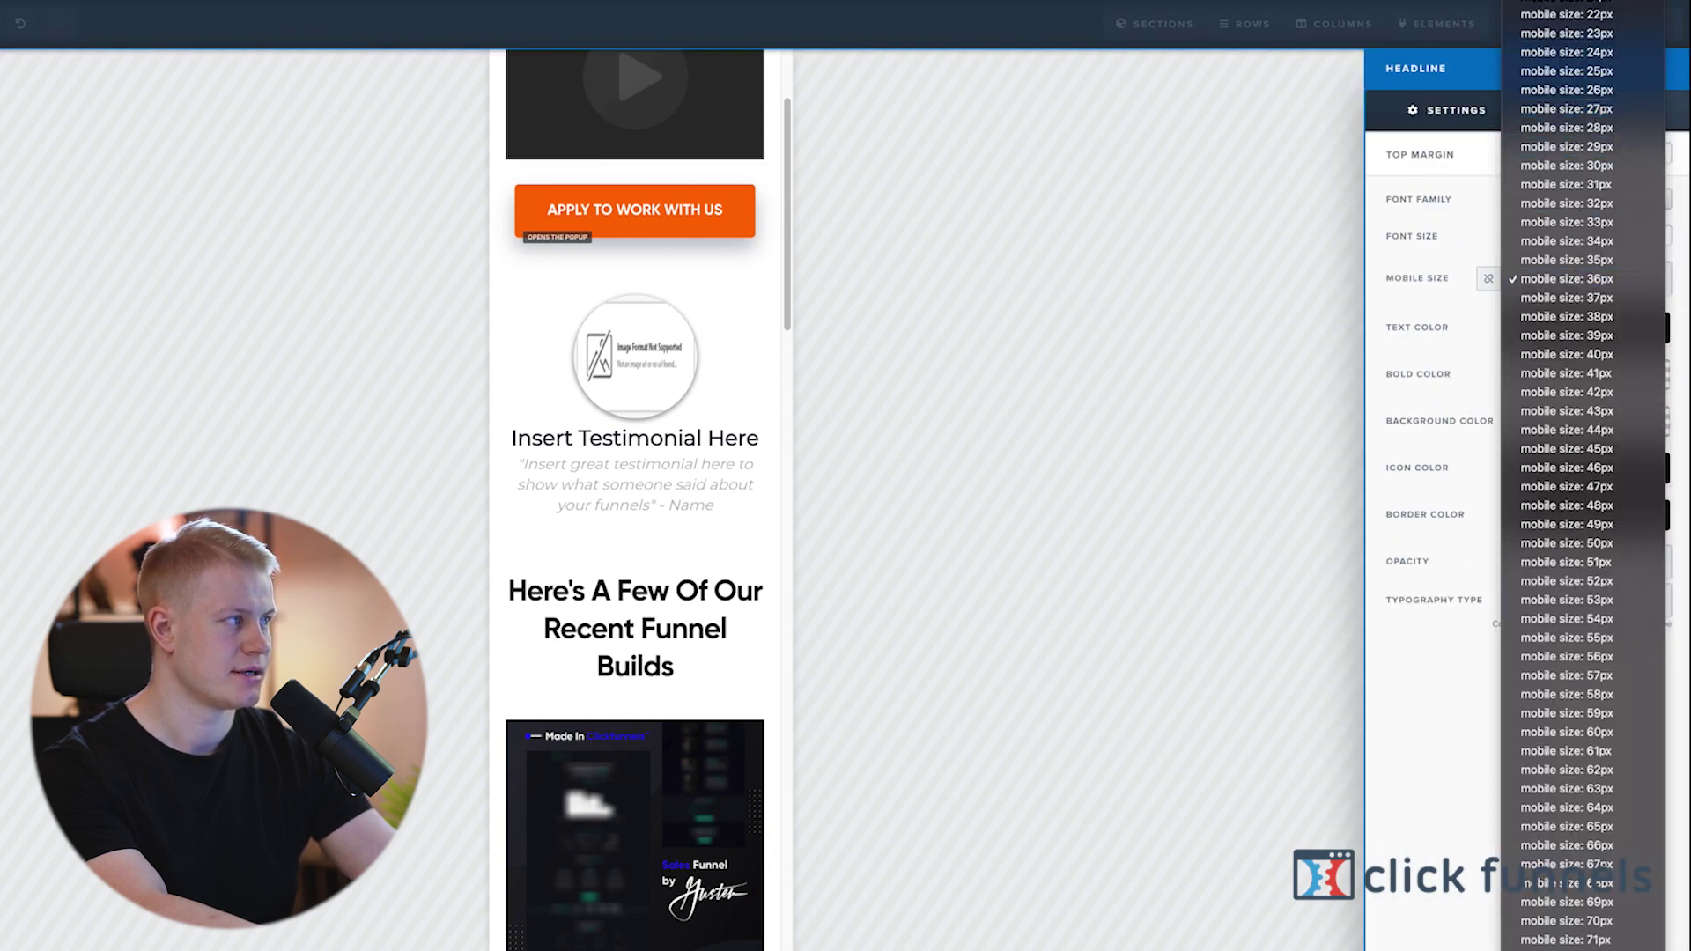
click(1567, 14)
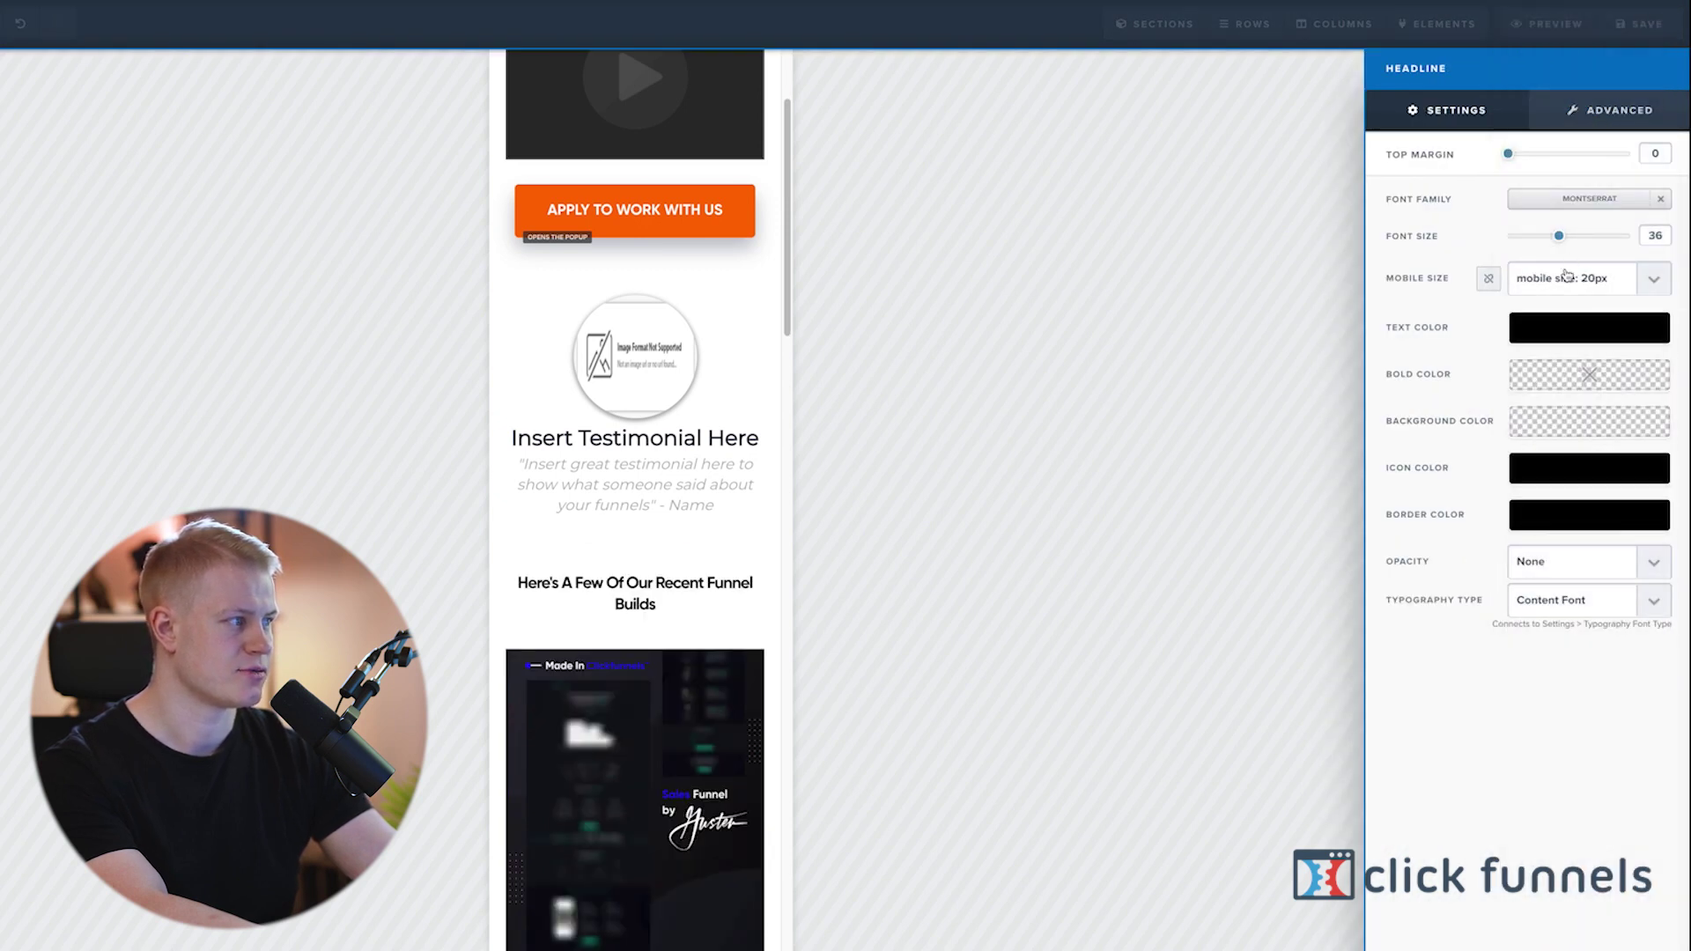
click(1566, 276)
Set the Recent Funnel Builds heading's mobile size to 26px.
click(1572, 401)
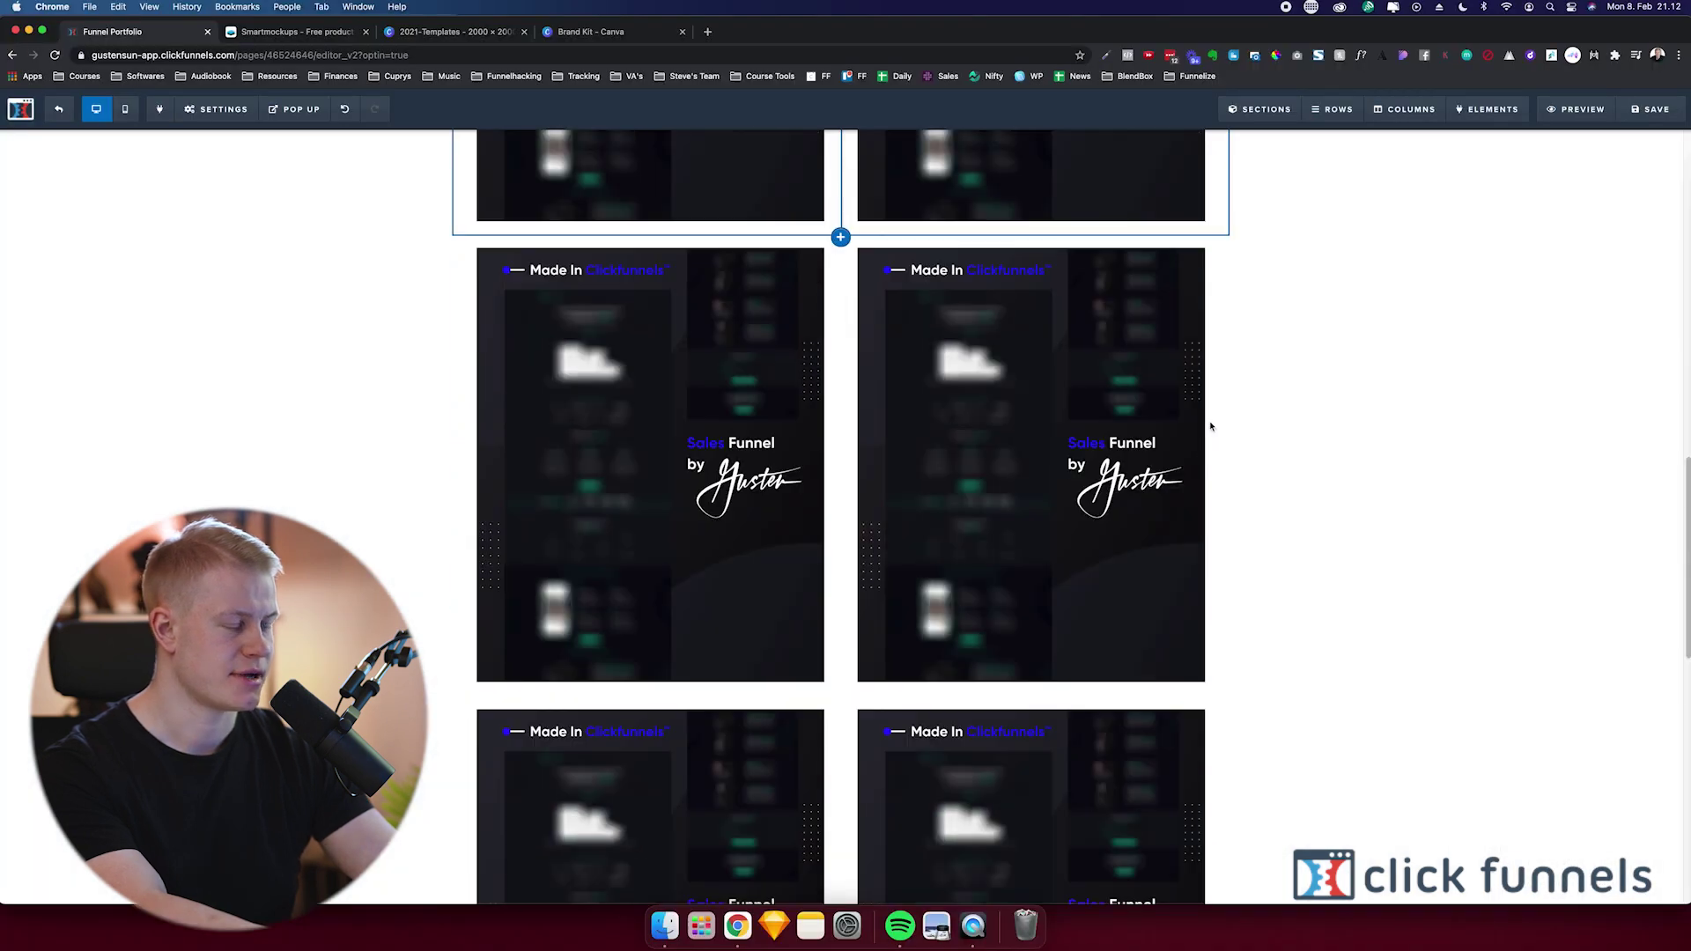
scroll(1205, 424, down, 5)
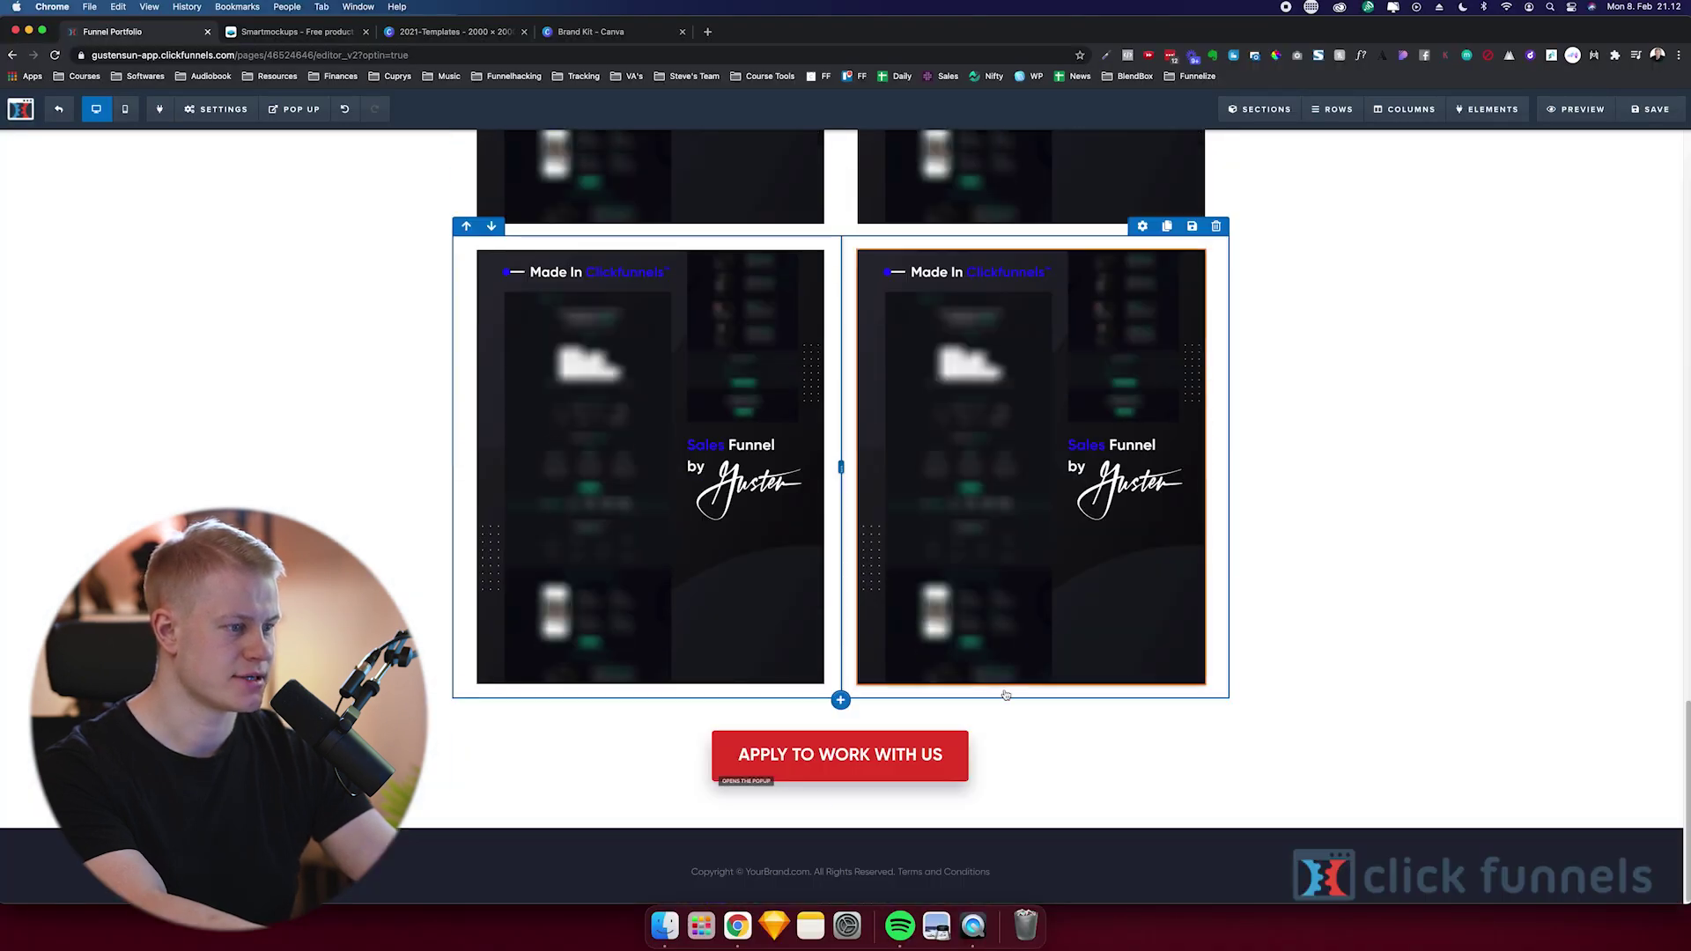
scroll(1006, 695, up, 10)
Relabel the button under the video 'MESSAGE ME HERE FOR CUSTOM QUOTE'.
click(837, 649)
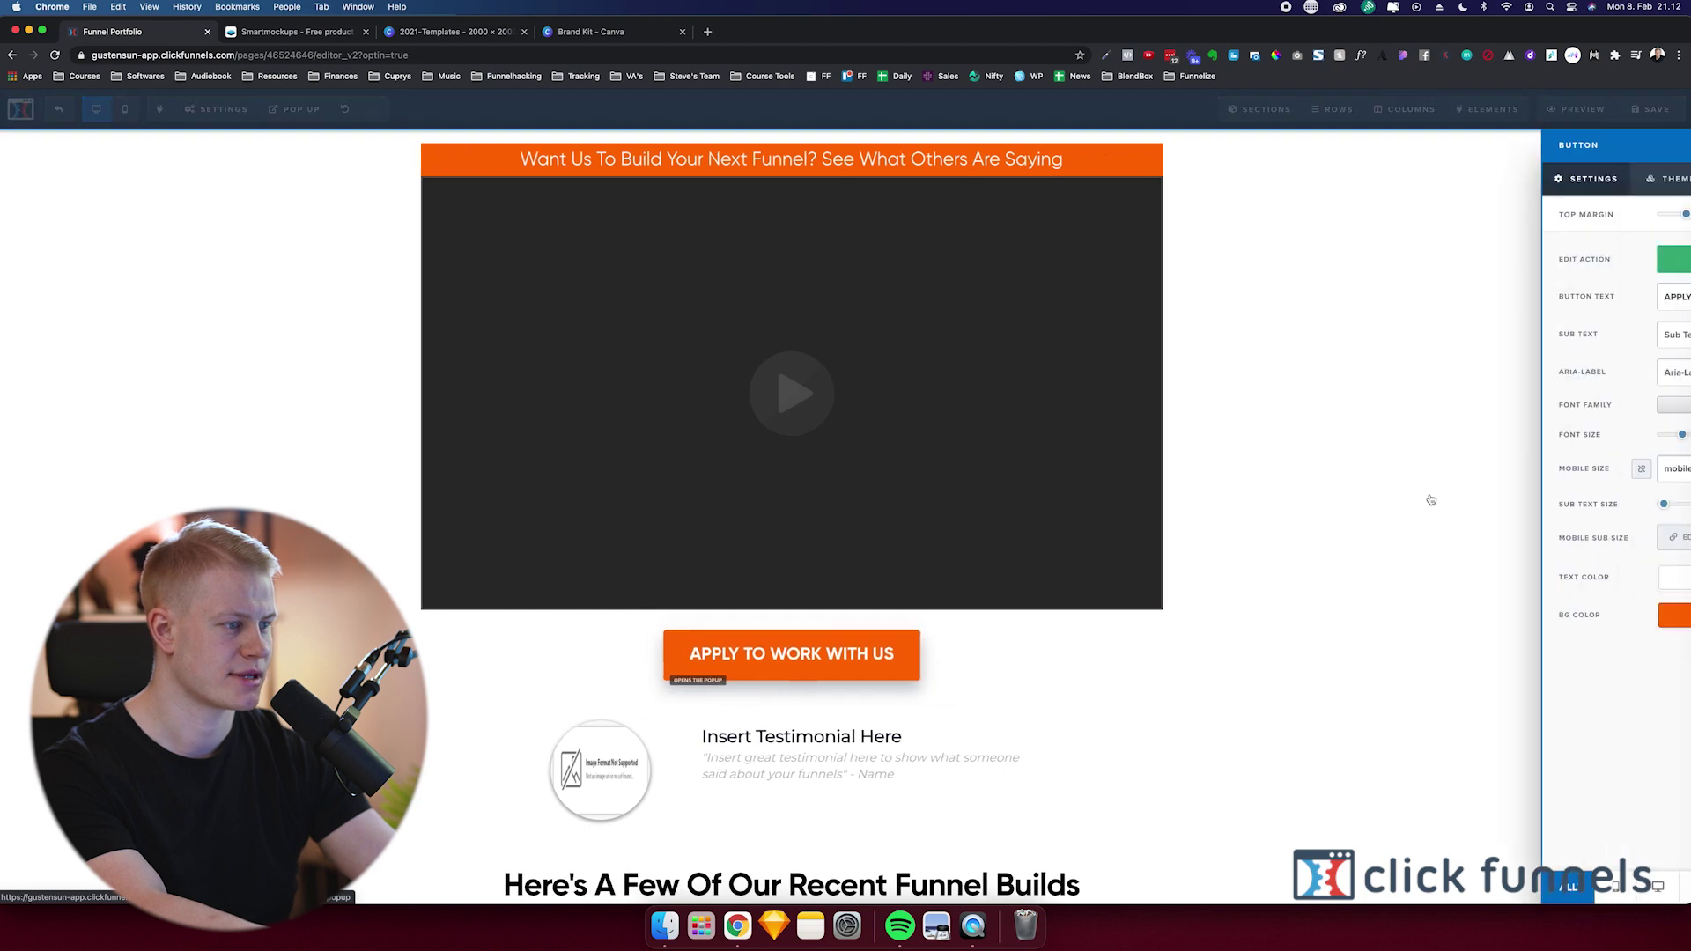
triple_click(1586, 297)
text(MESSAGE ME)
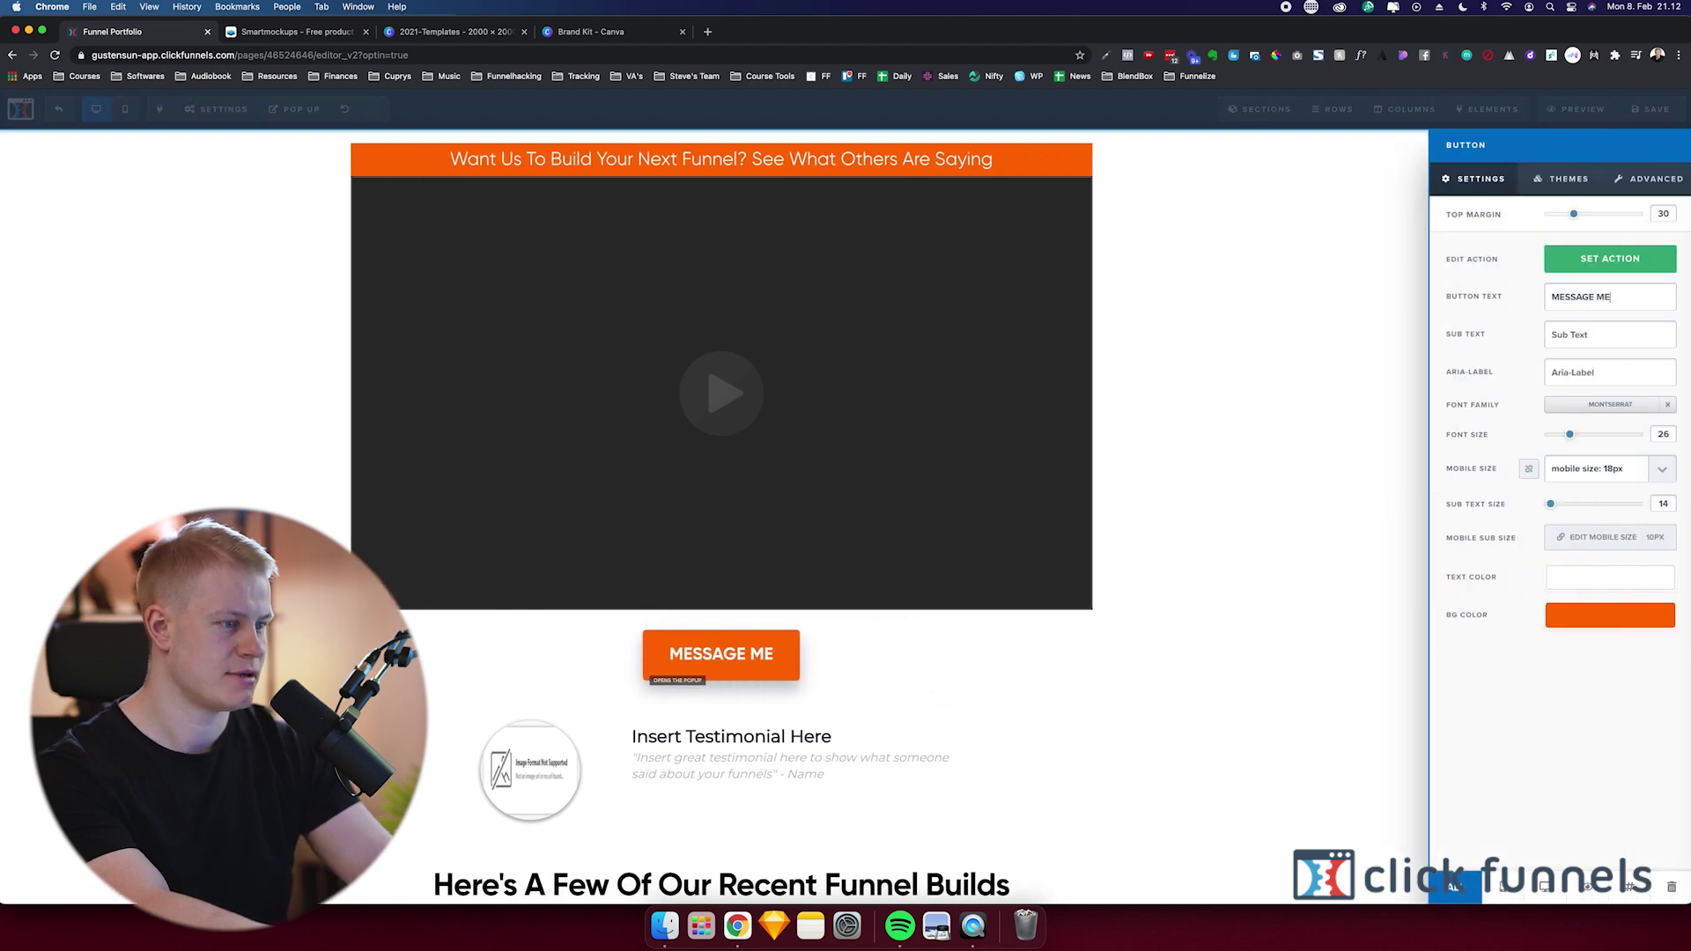
text( HERE FOR MORE)
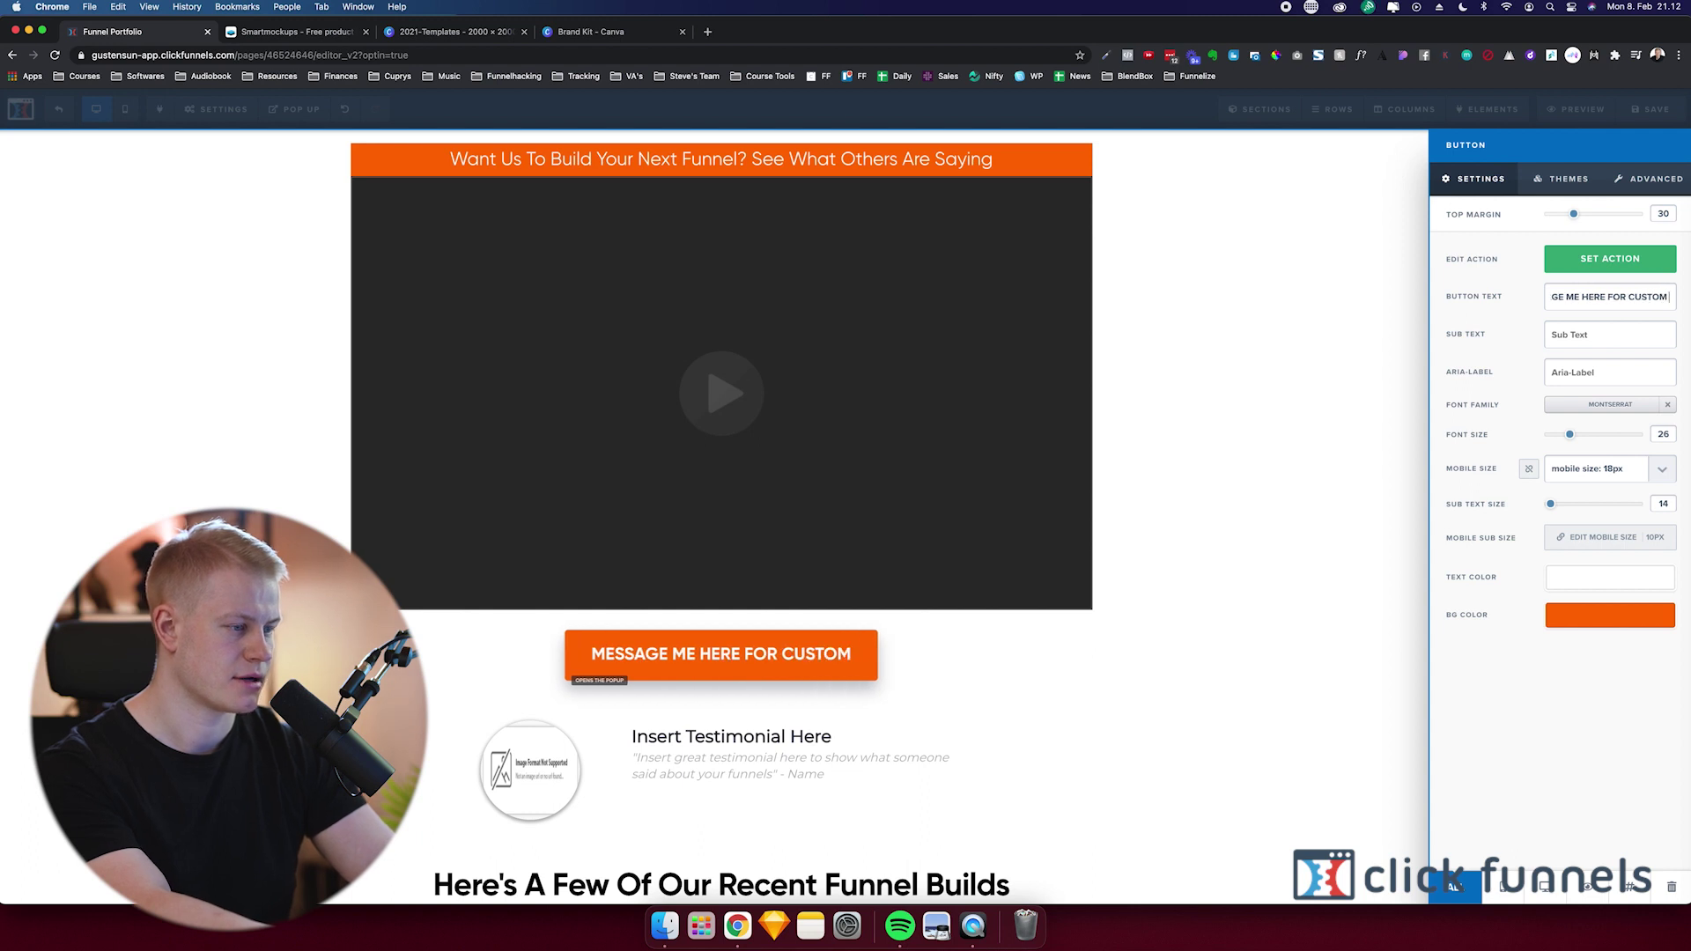
text( QUTOE)
text(OTE)
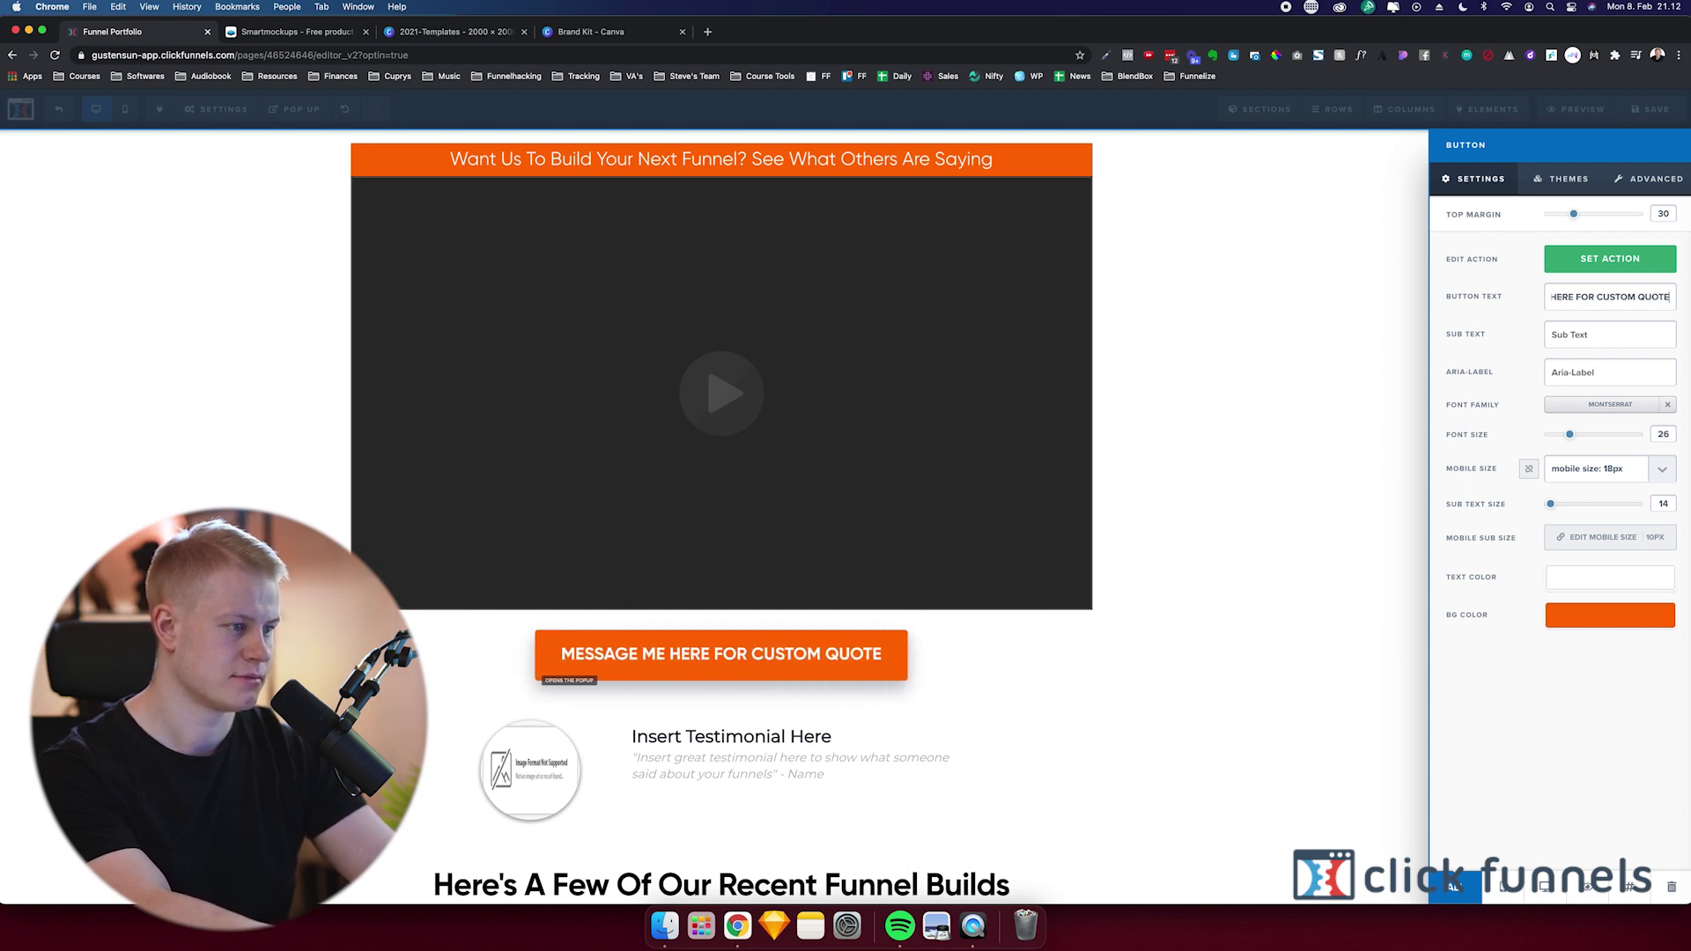
click(1094, 775)
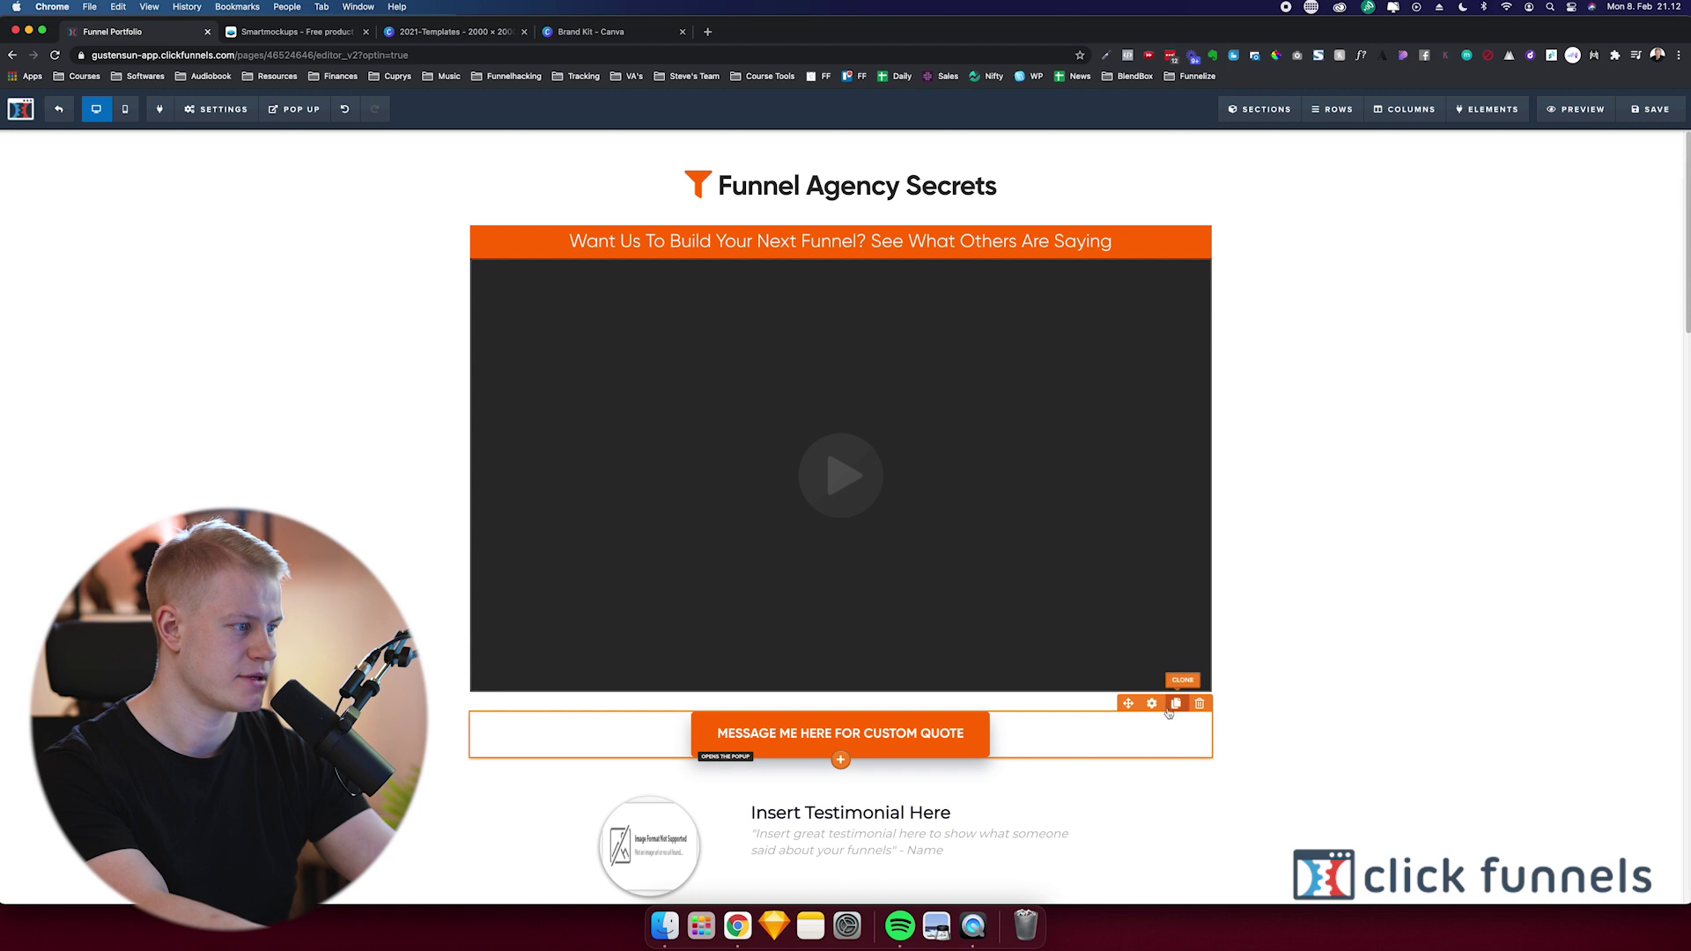
Duplicate the relabelled button row so the page's bottom button matches.
click(1171, 706)
scroll(1098, 751, down, 20)
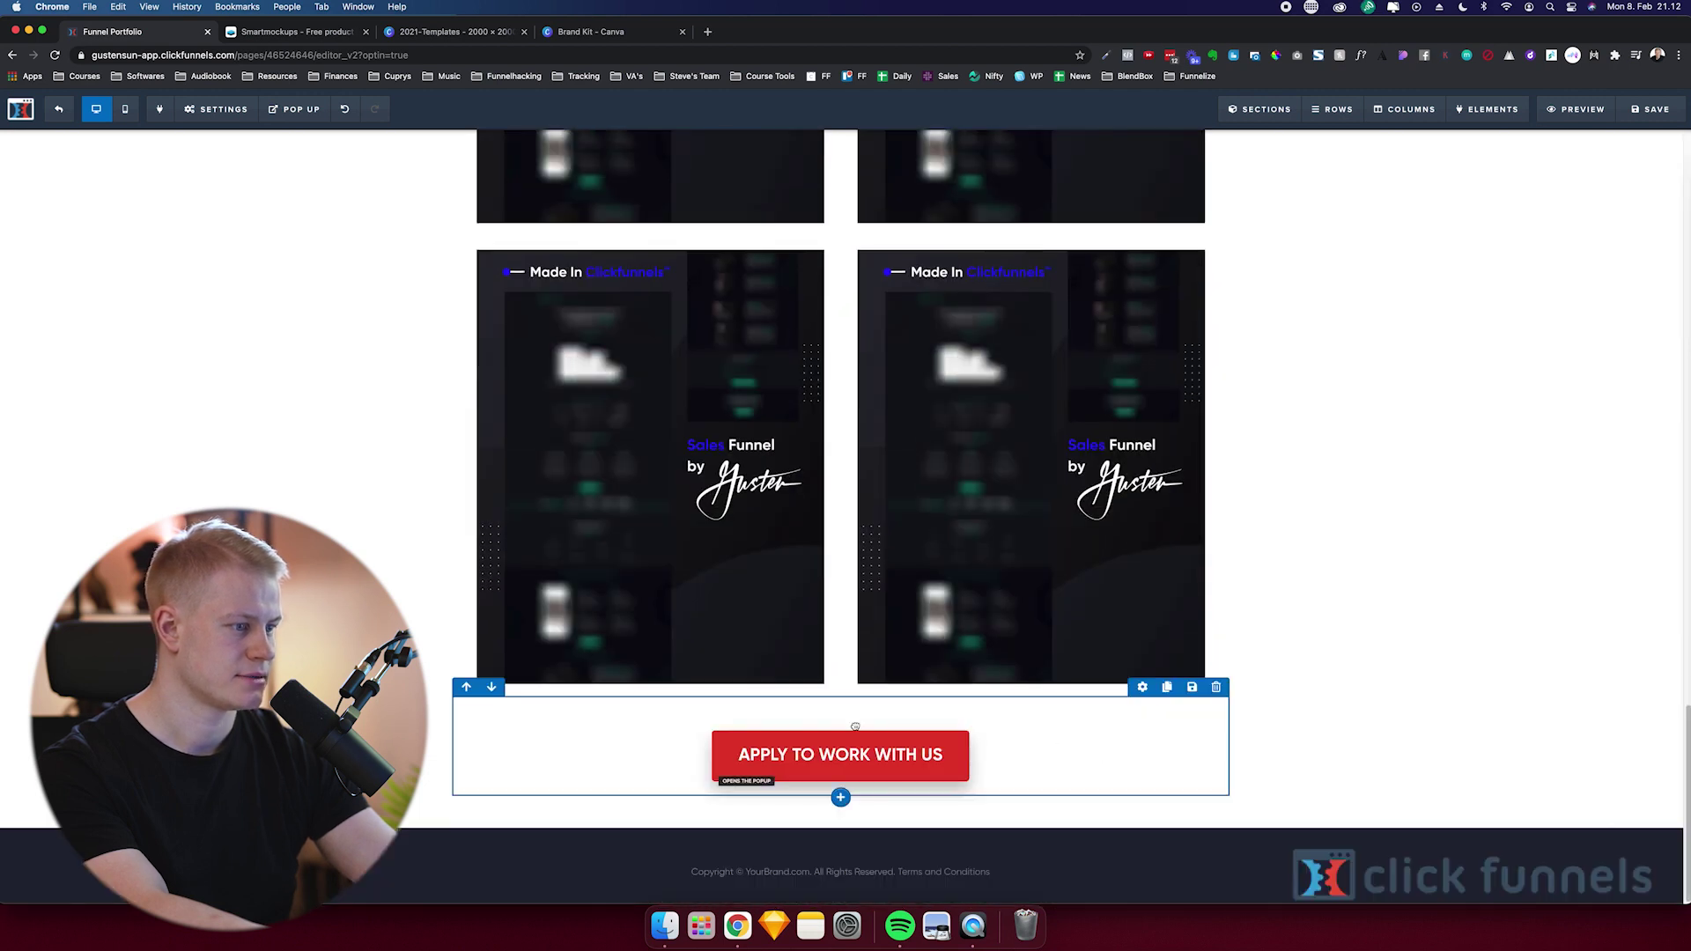
scroll(1265, 804, up, 20)
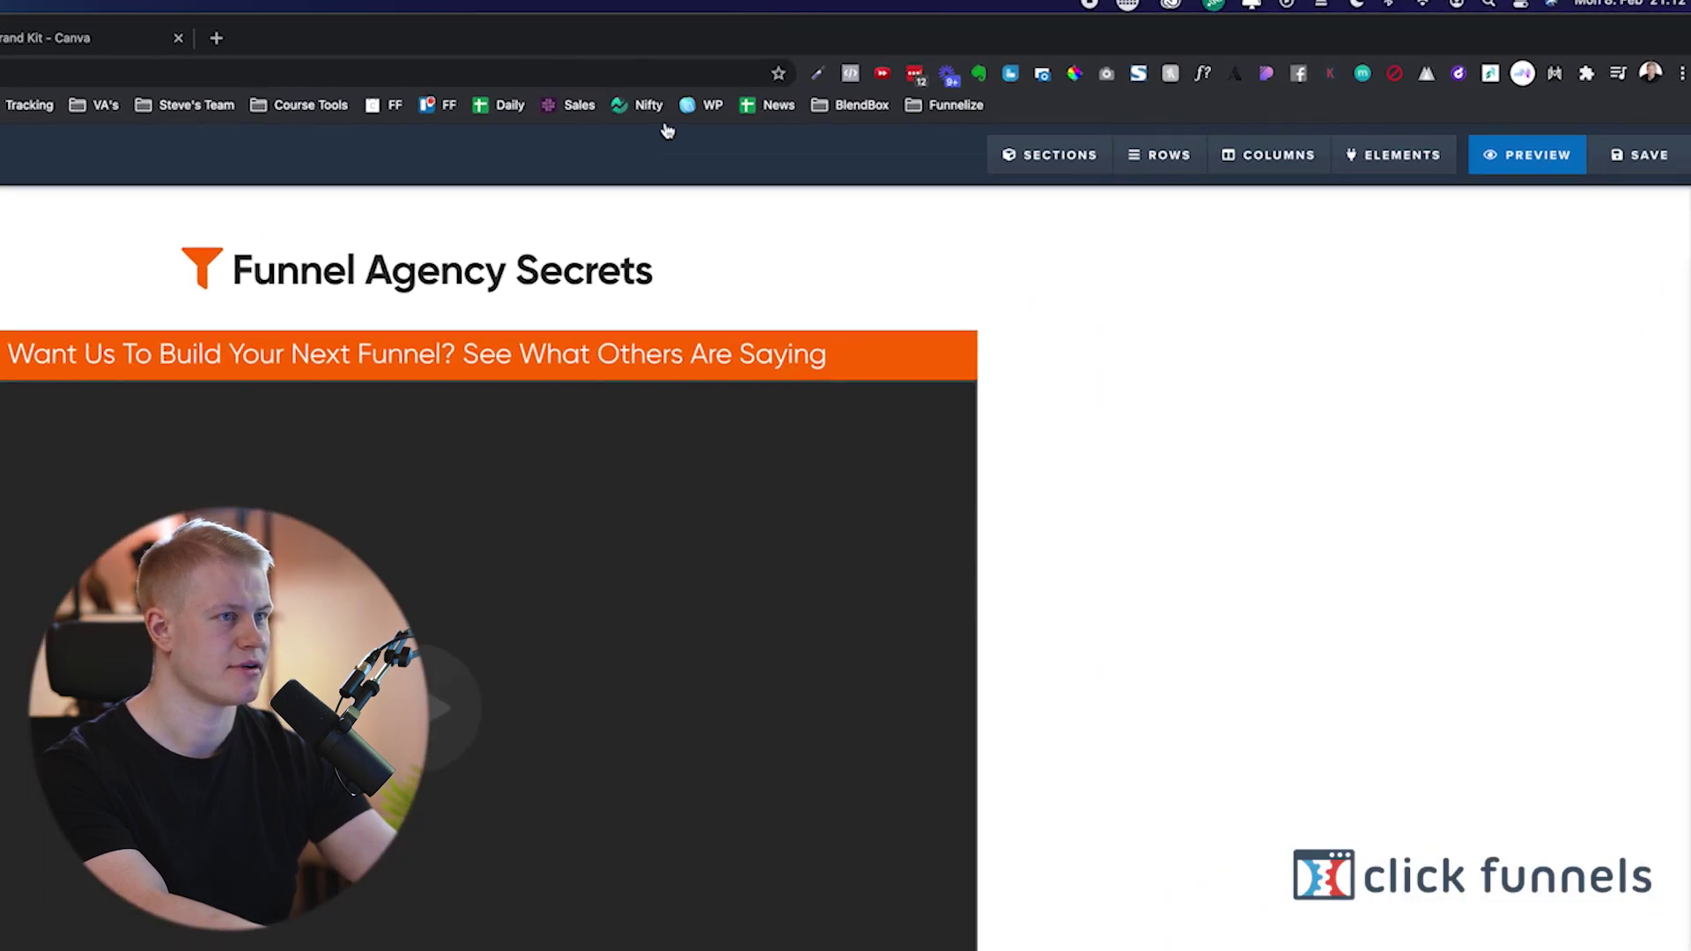
Preview the portfolio page and save a full-page FireShot screenshot as an image.
click(1233, 55)
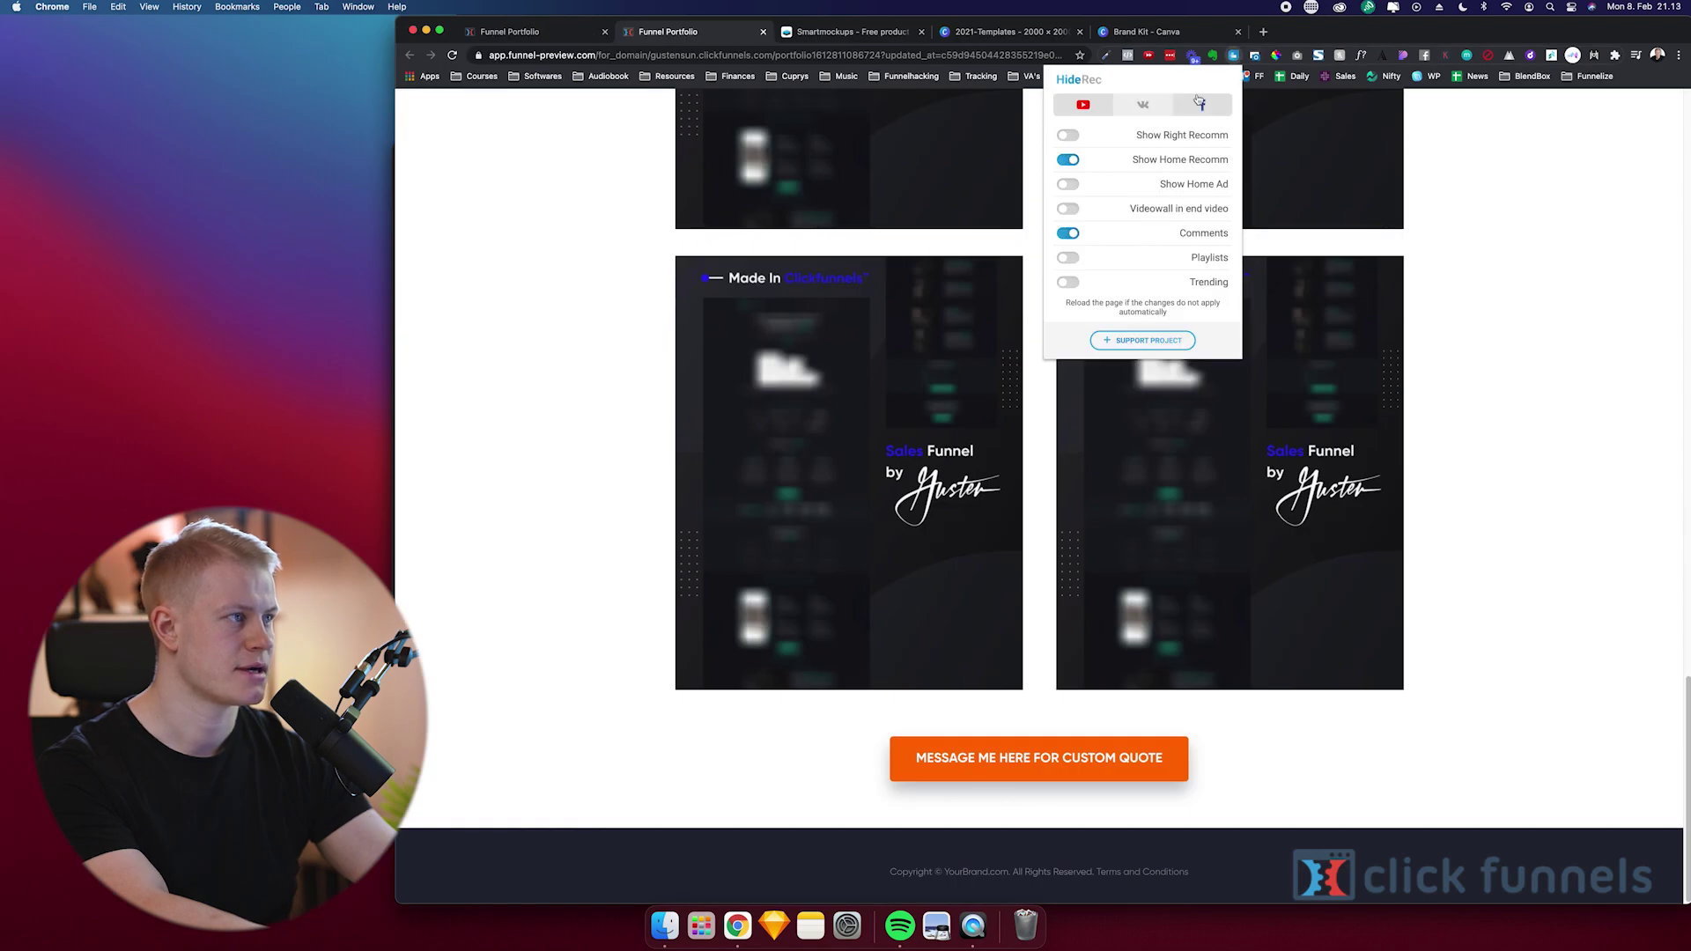
click(631, 135)
key(super+r)
scroll(631, 136, down, 20)
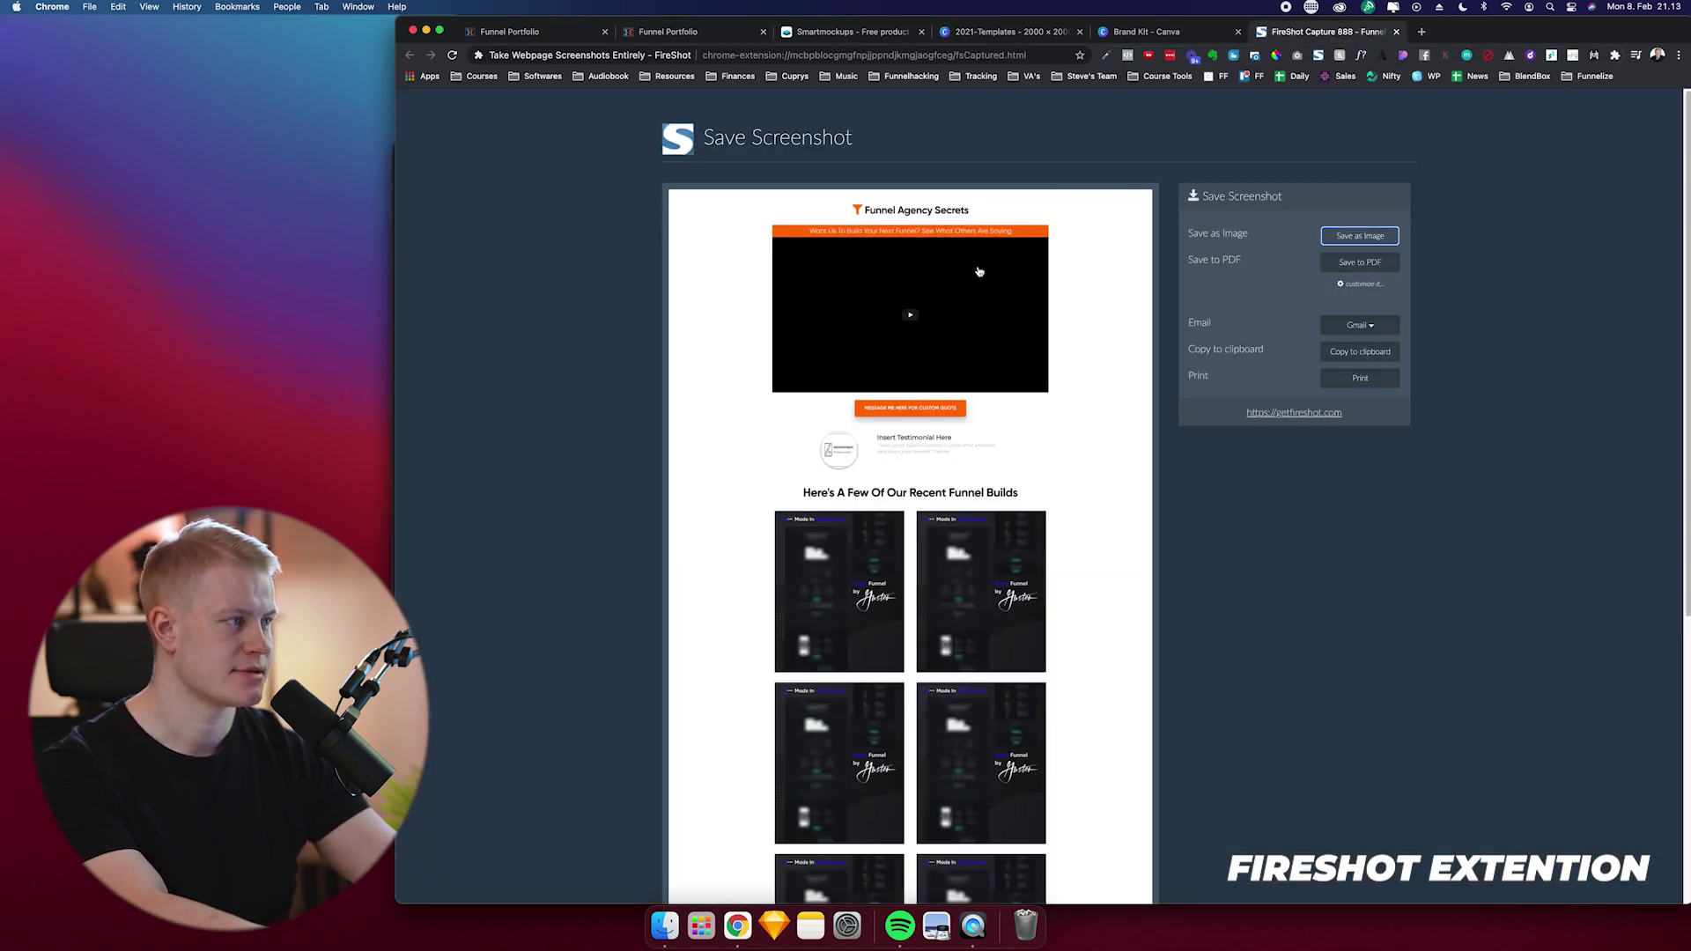
click(1360, 236)
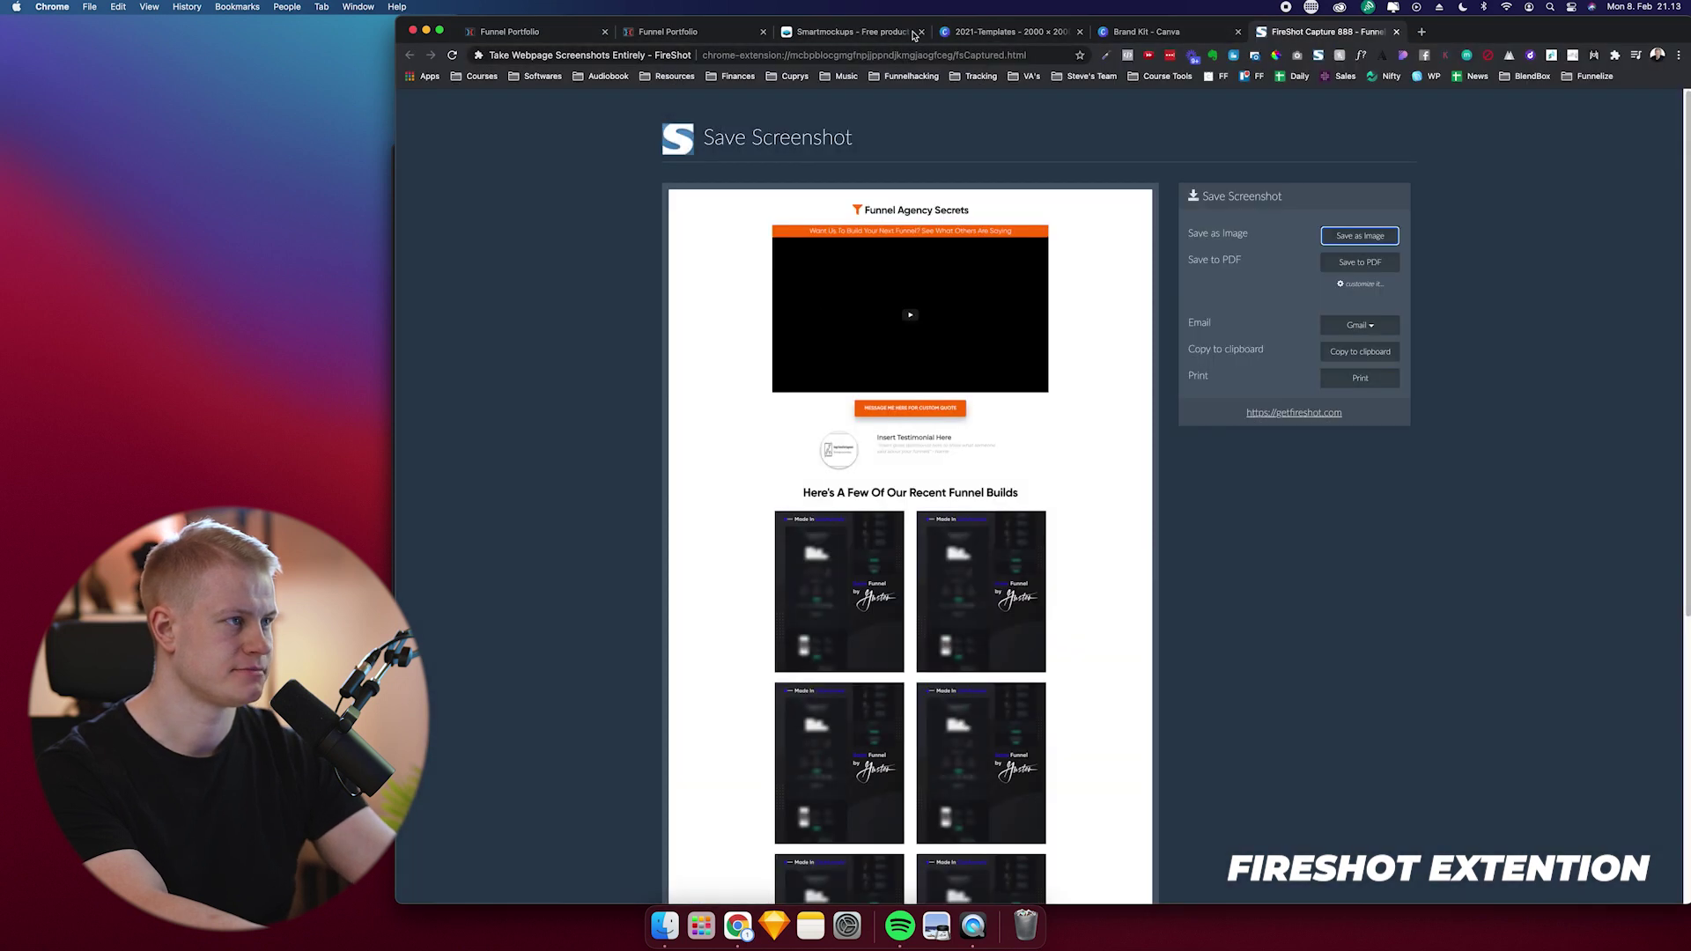
Open the Desktop screens mockup from Smartmockups' Technology screen mockups.
click(864, 36)
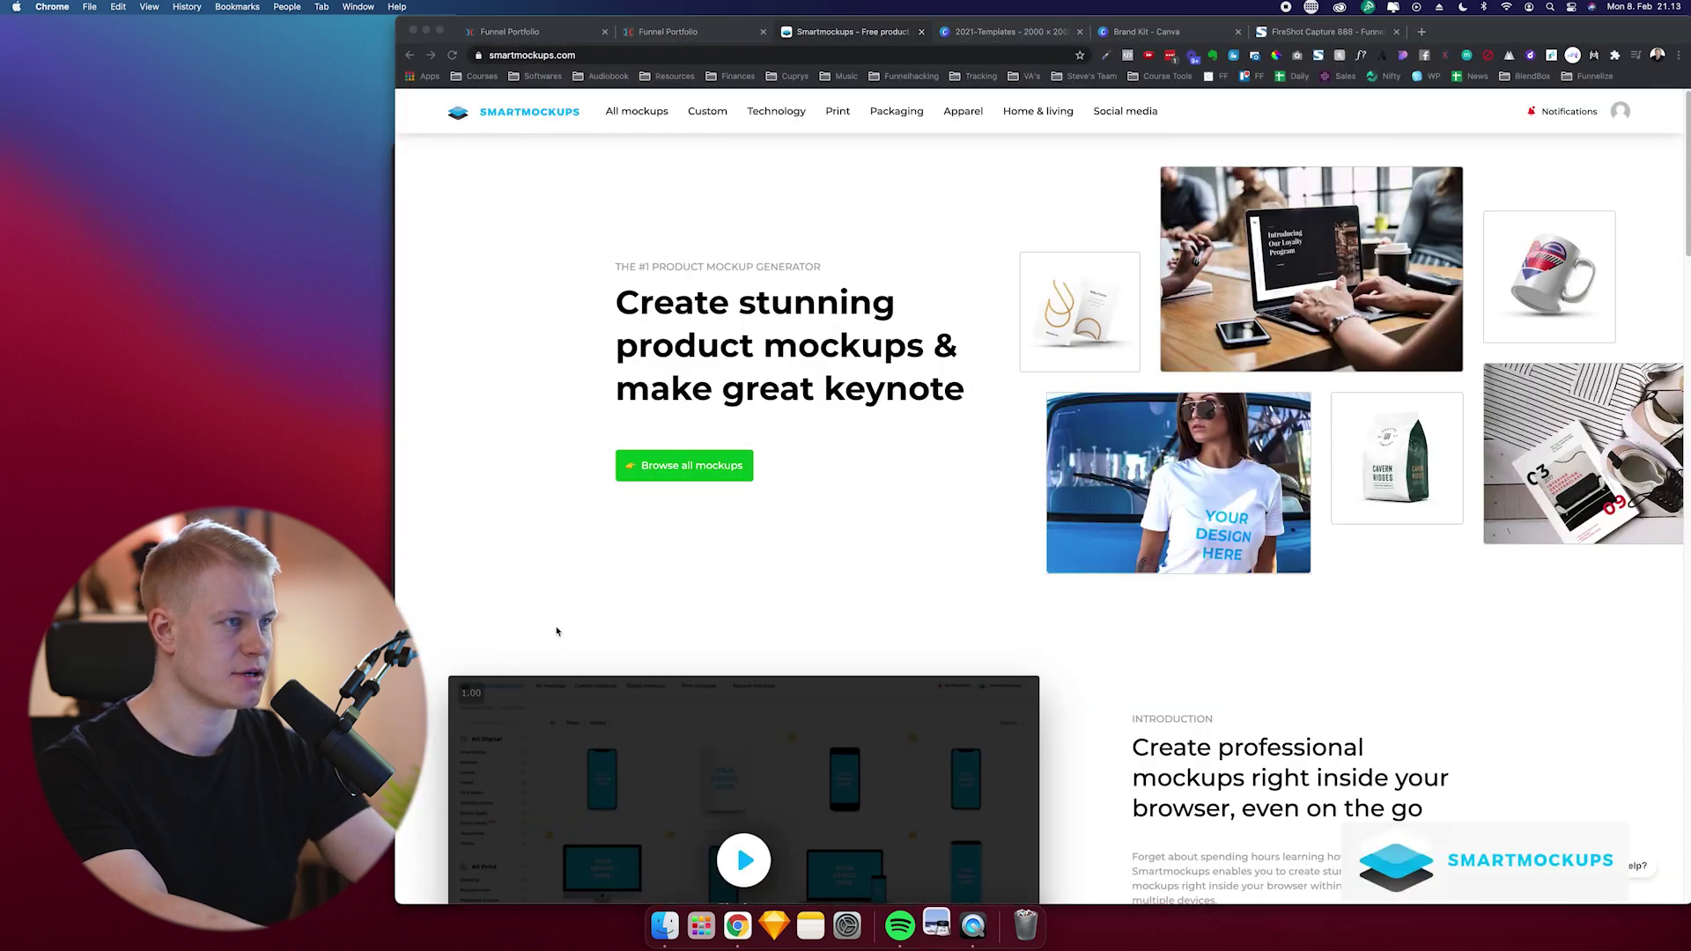
click(784, 110)
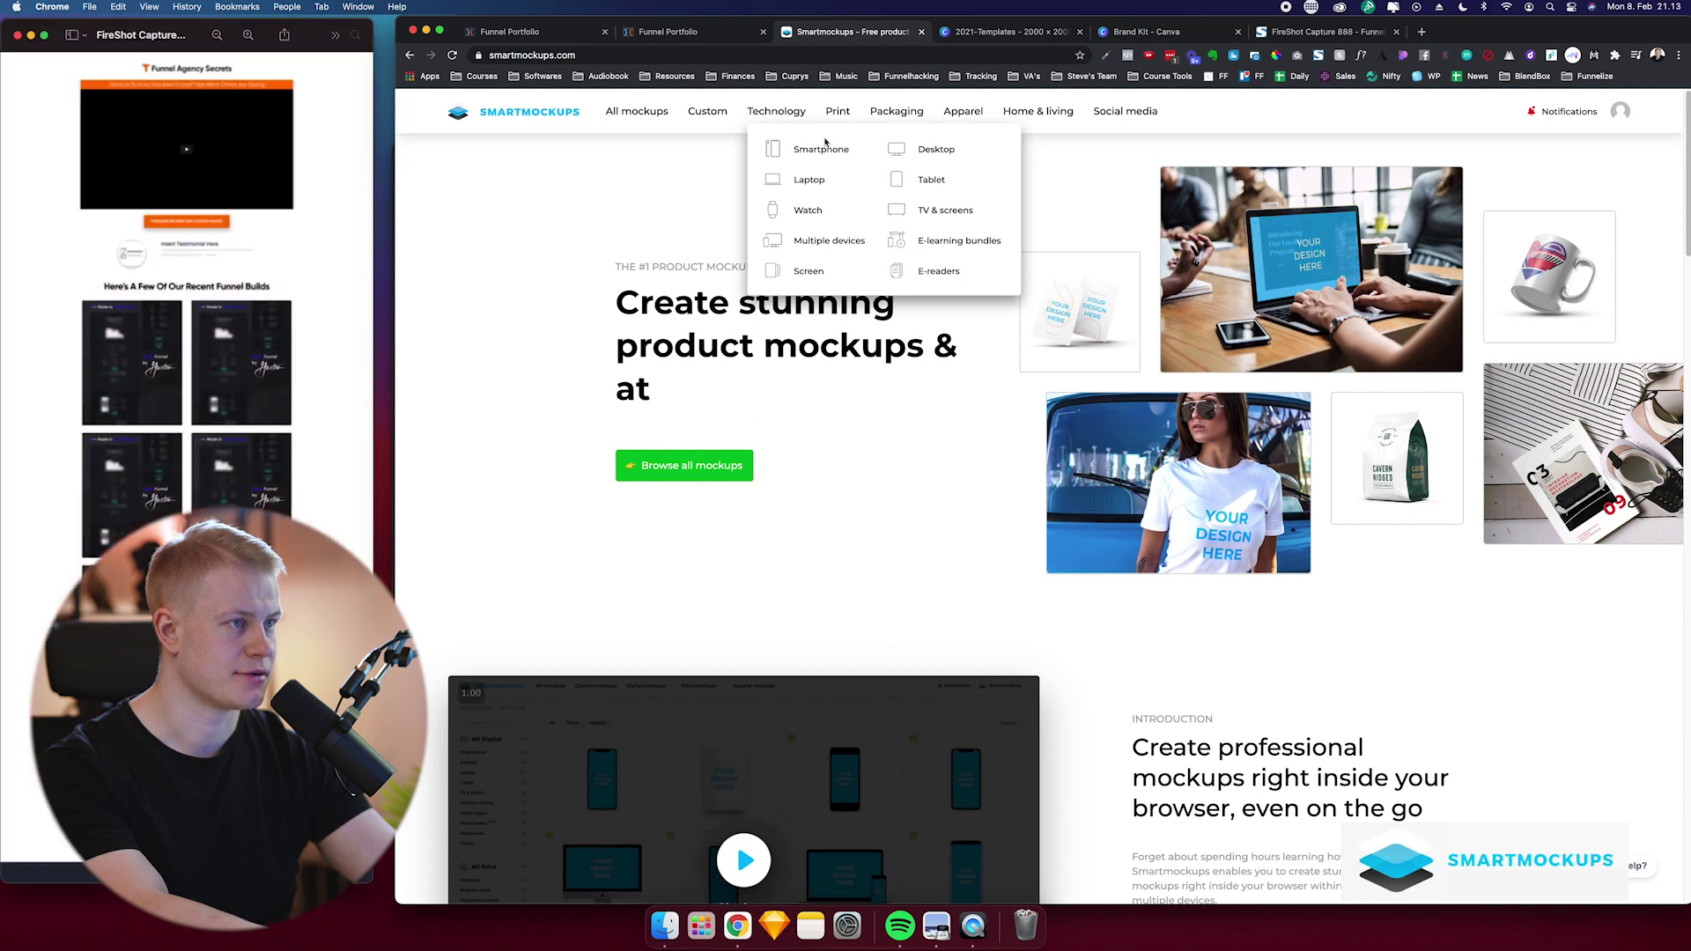
click(808, 271)
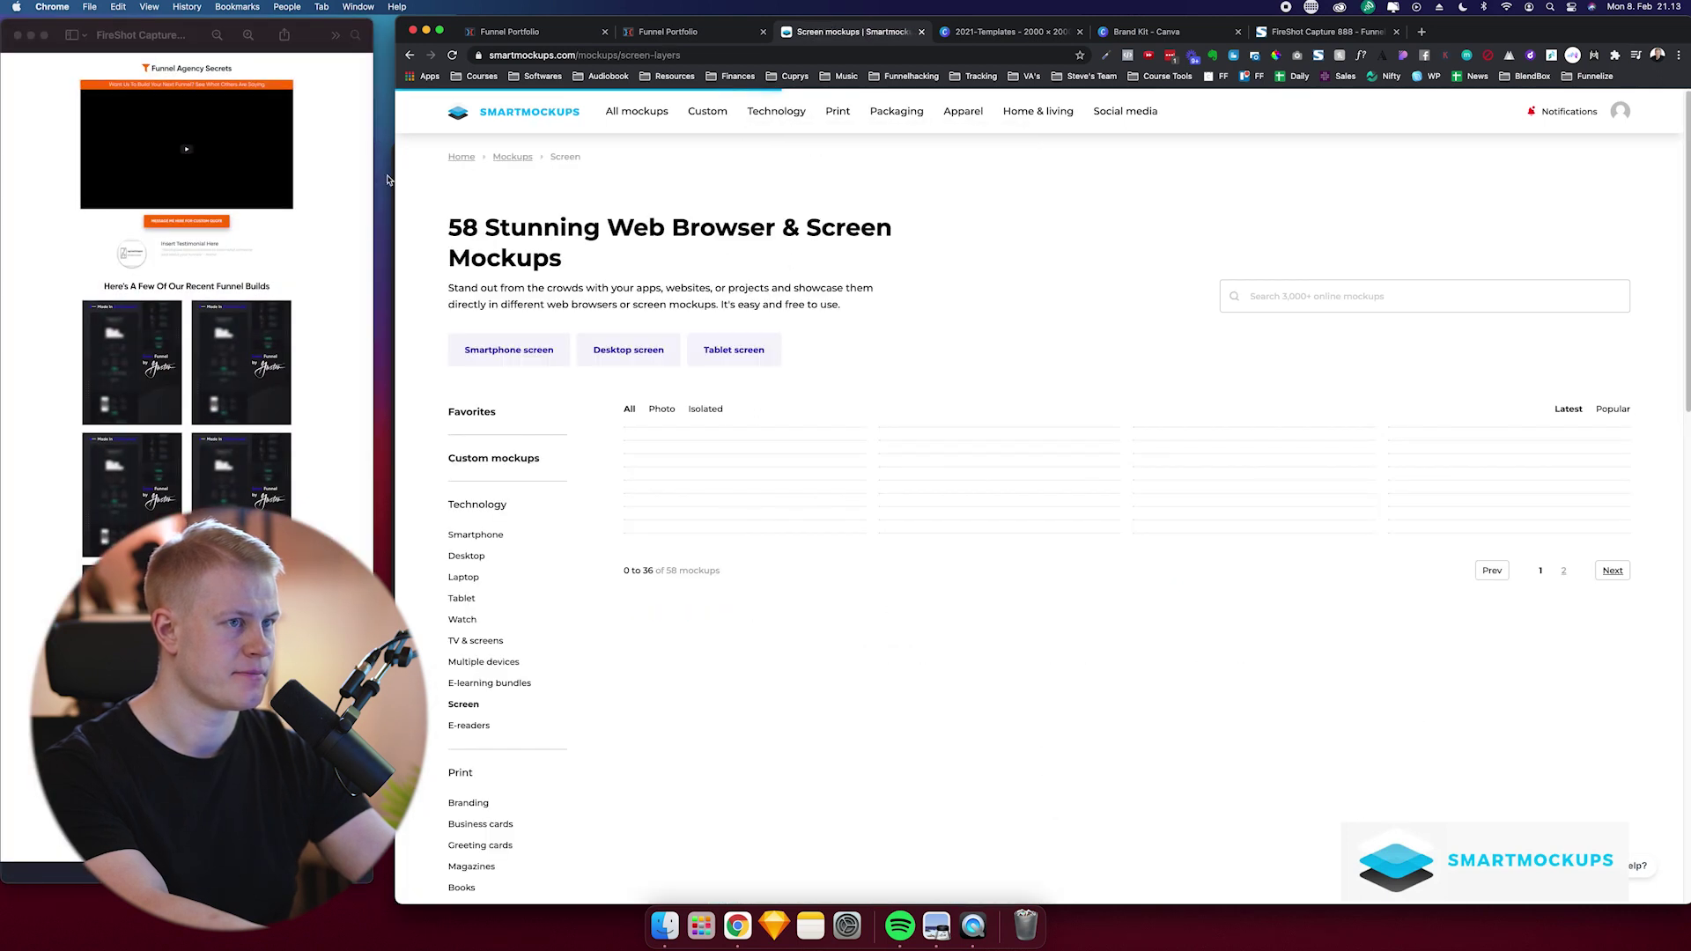
drag(395, 185, 1, 185)
scroll(627, 322, down, 10)
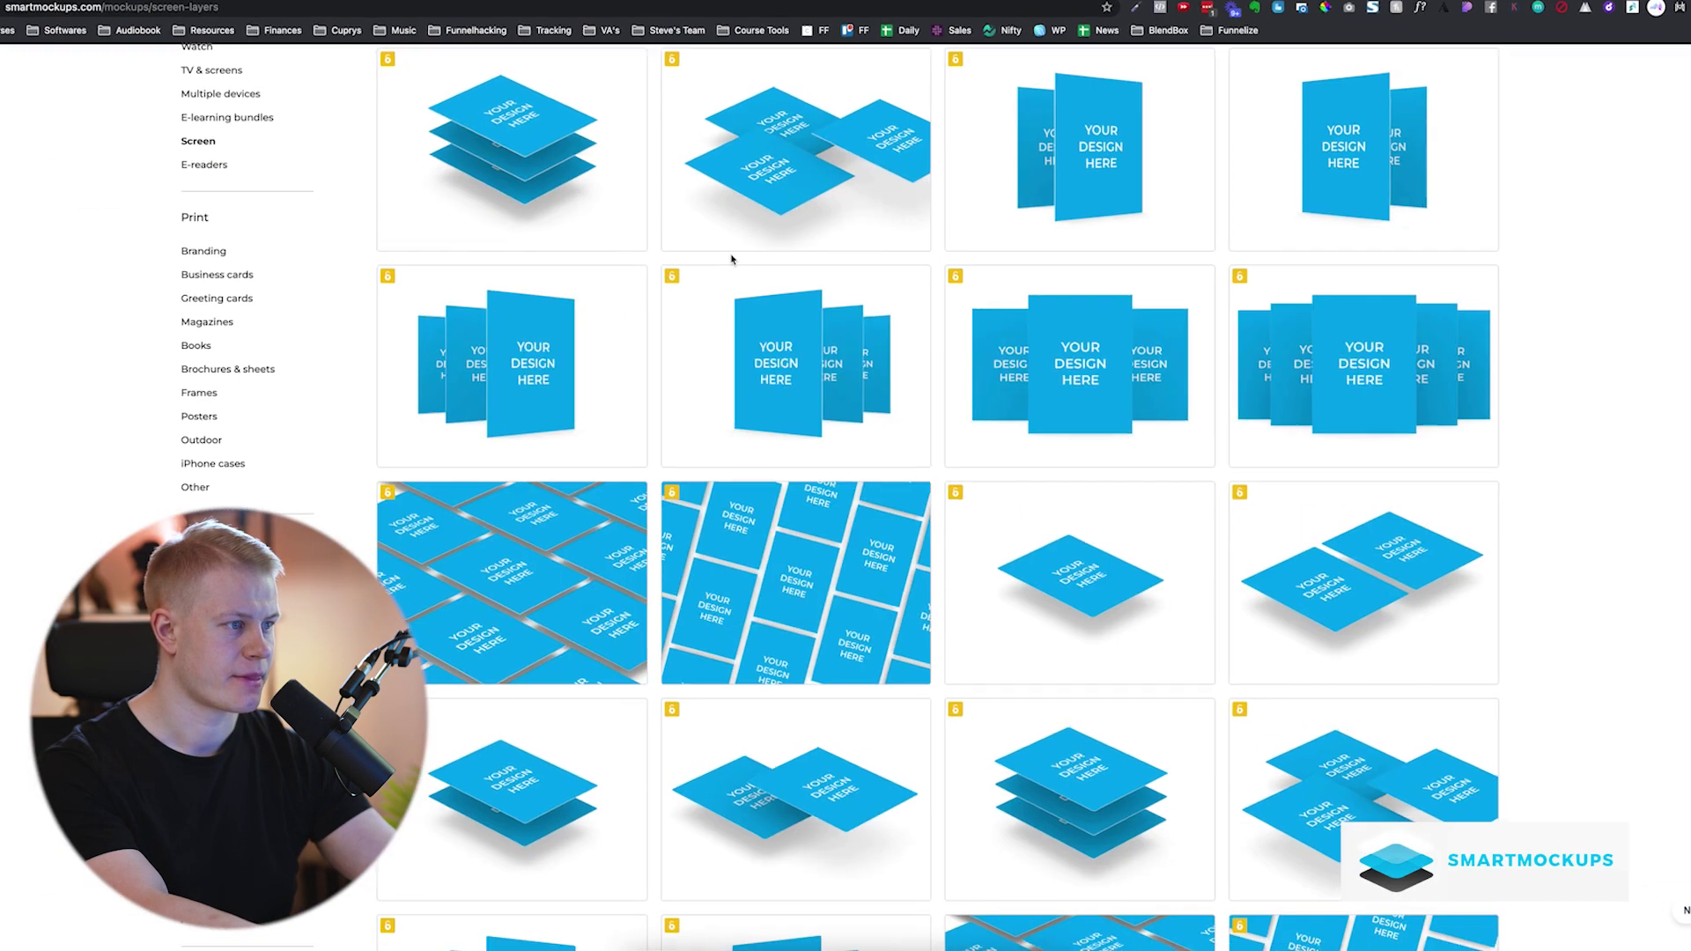
click(1355, 293)
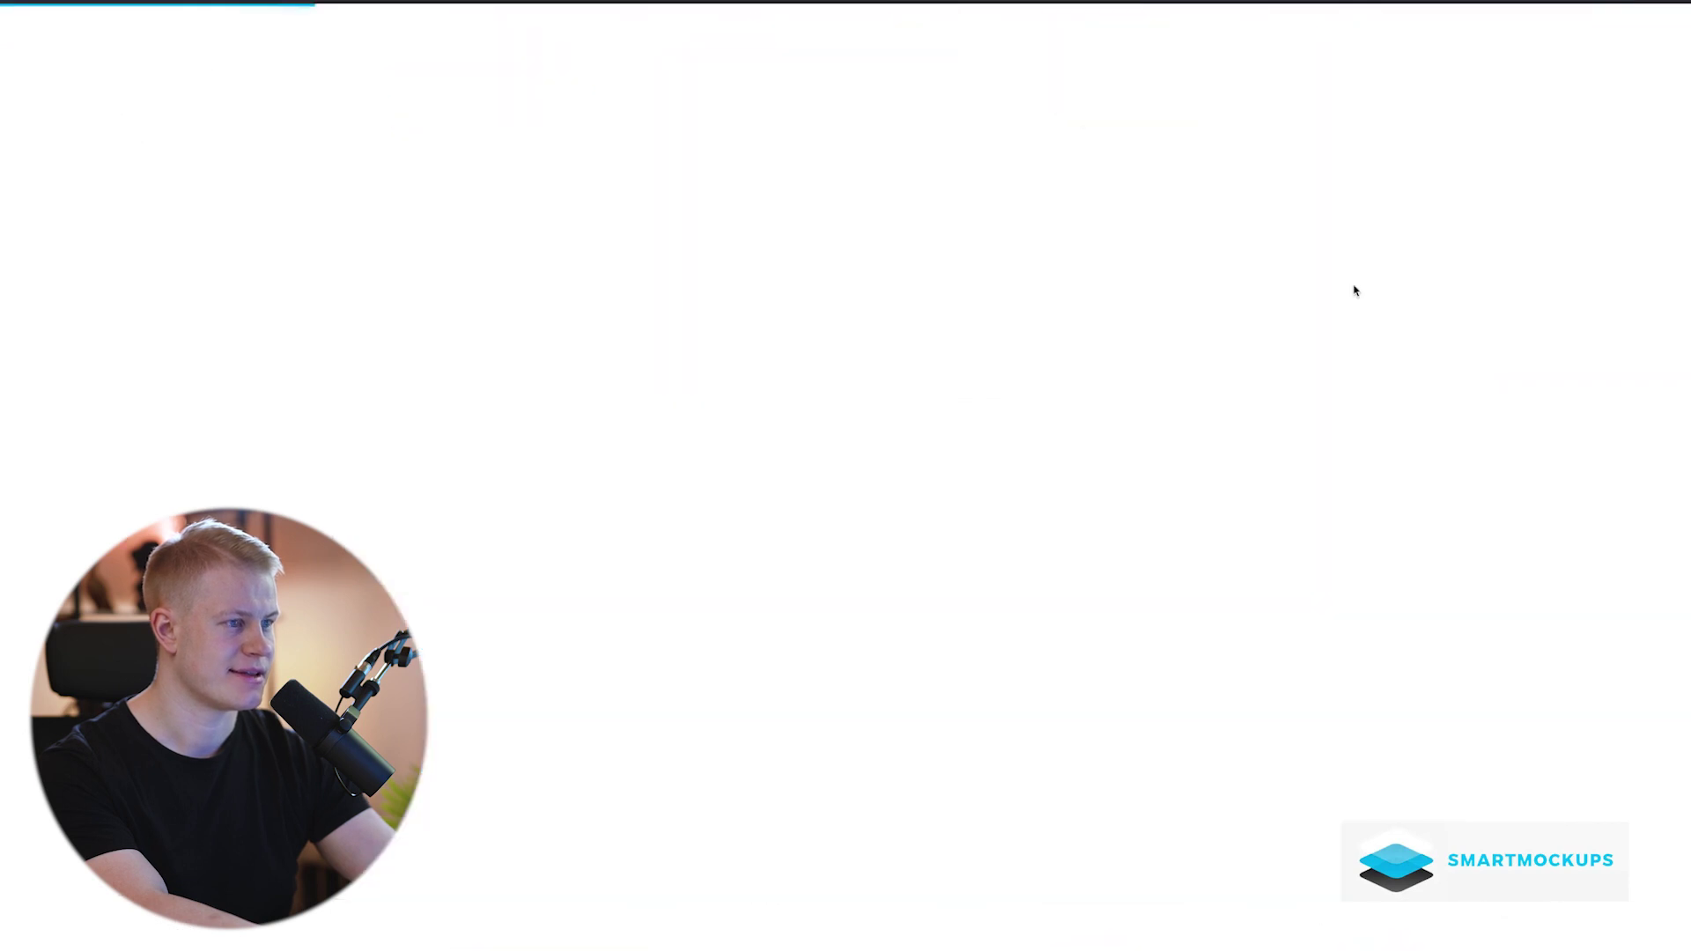
Upload the funnel page screenshot to the first screen and confirm the crop.
click(1144, 269)
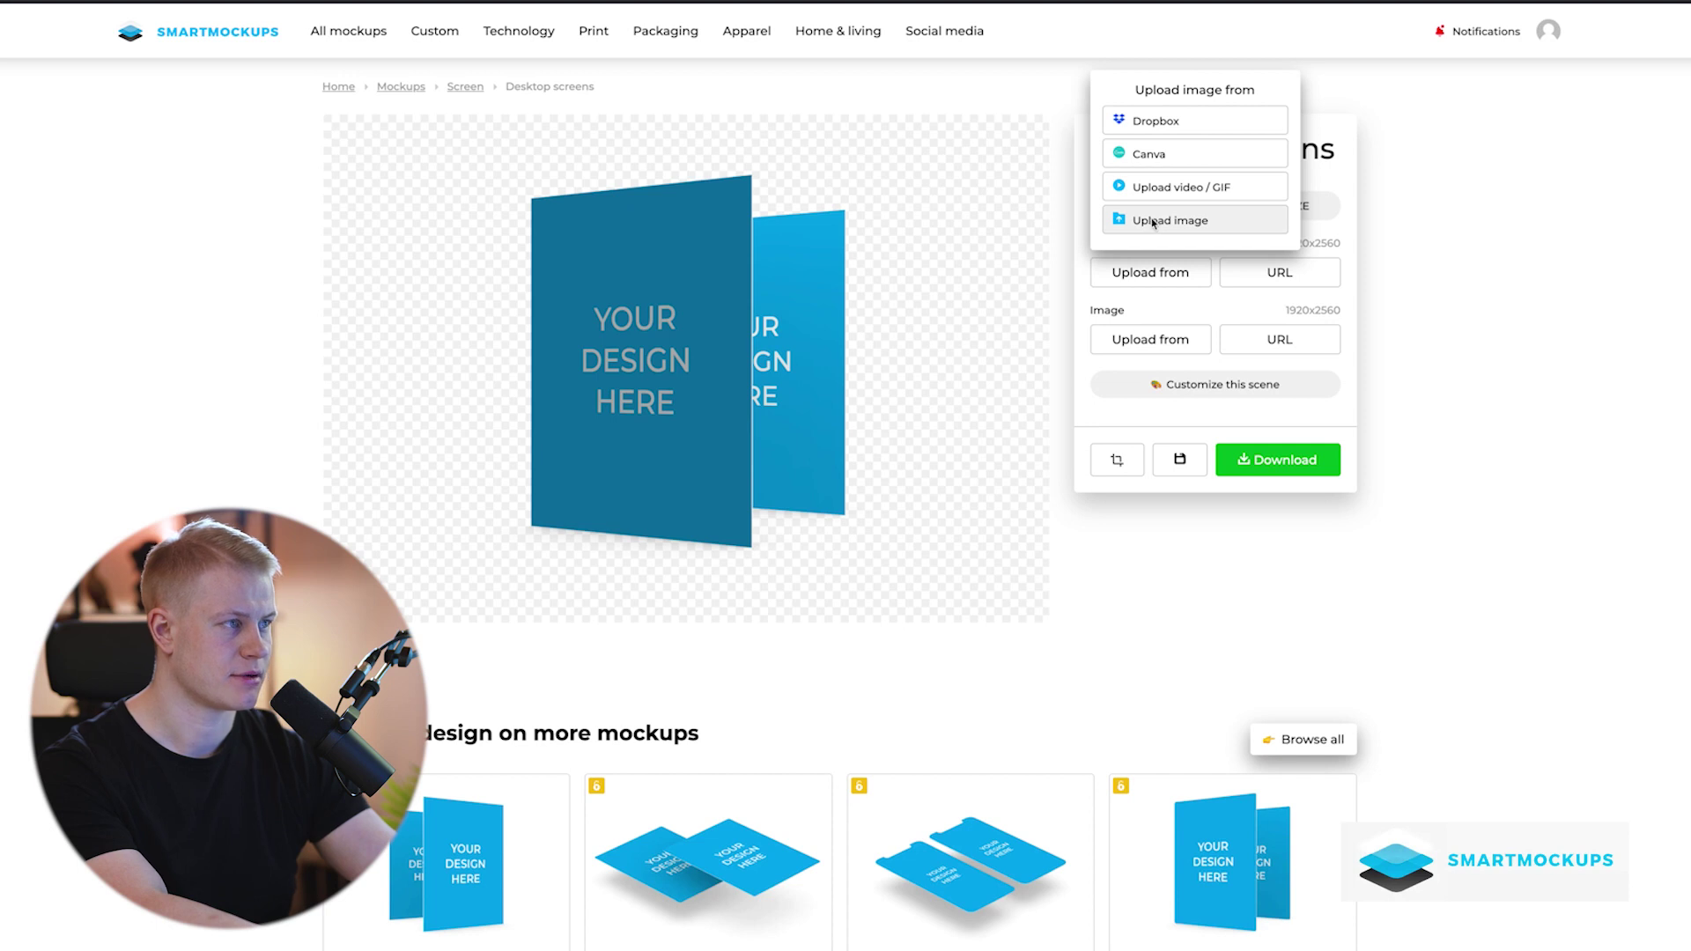
click(1151, 224)
double_click(349, 154)
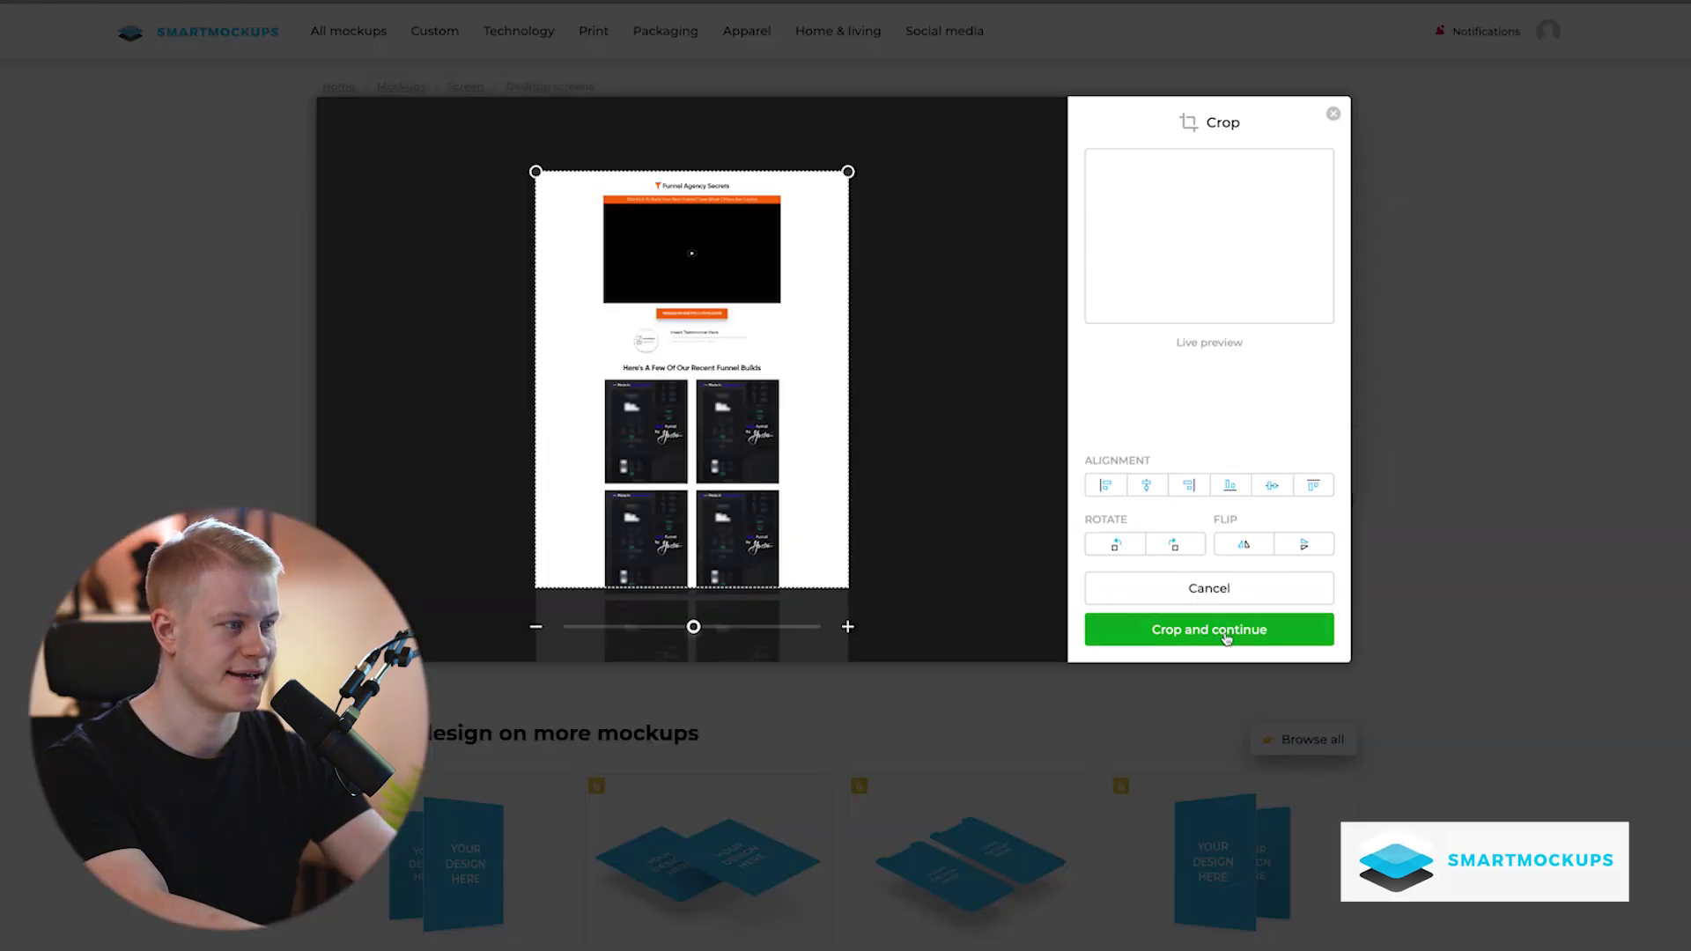
click(1225, 635)
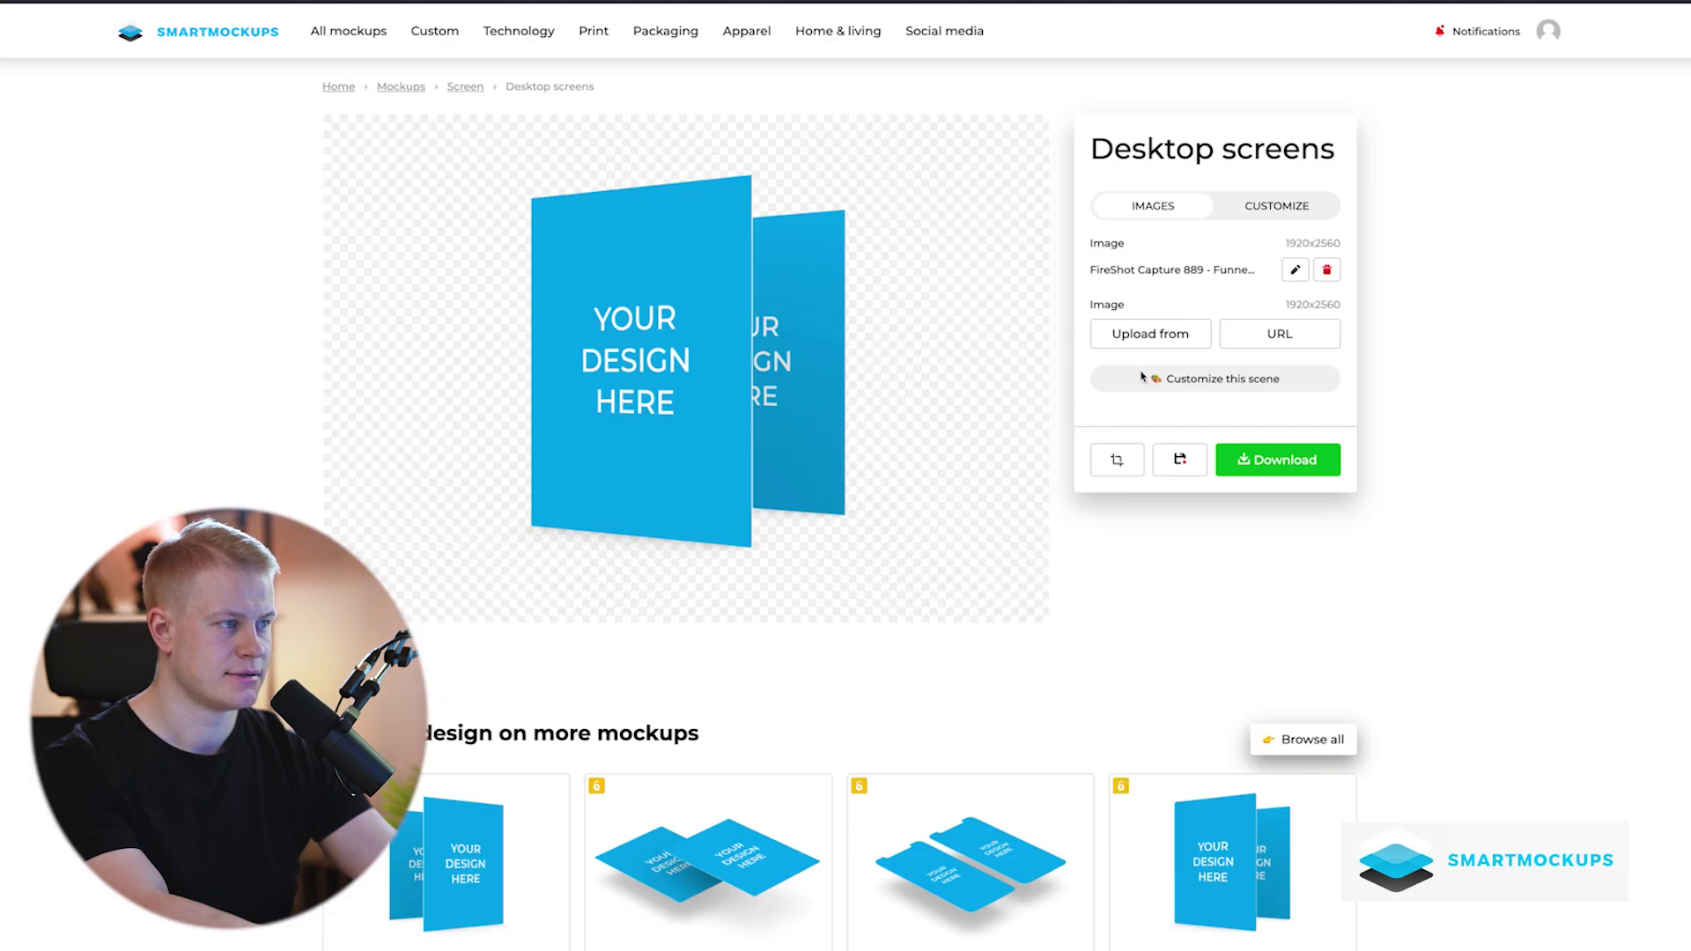
Fill the second screen with the cropped screenshot and download the mockup in High quality.
click(1168, 337)
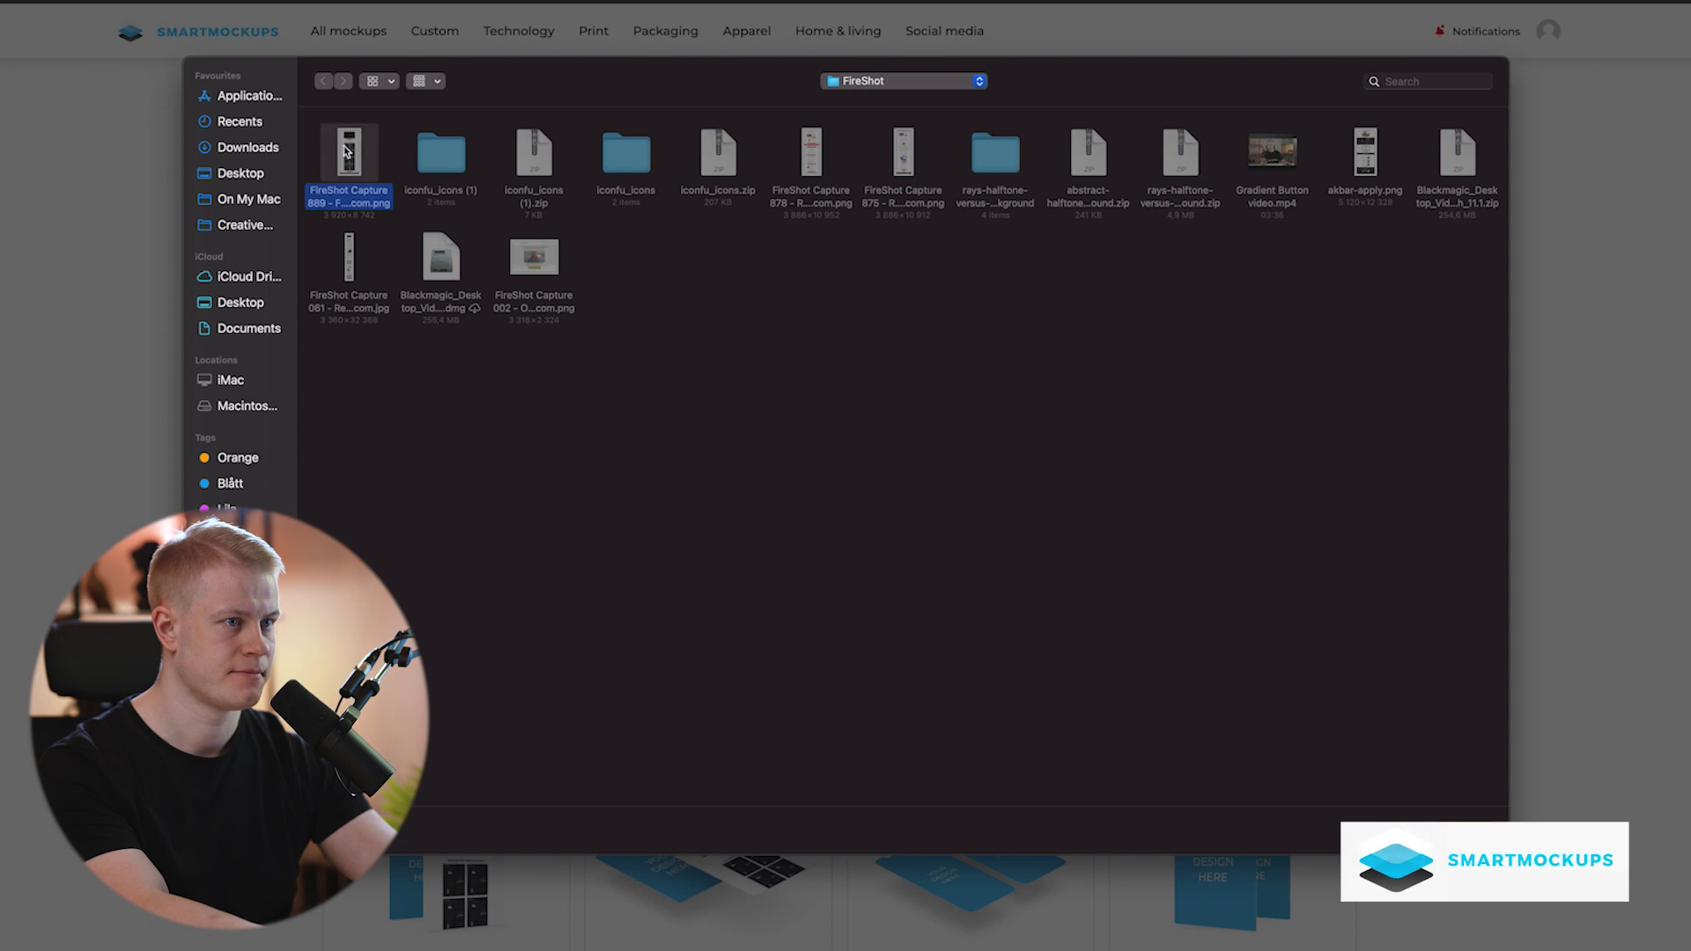
double_click(346, 151)
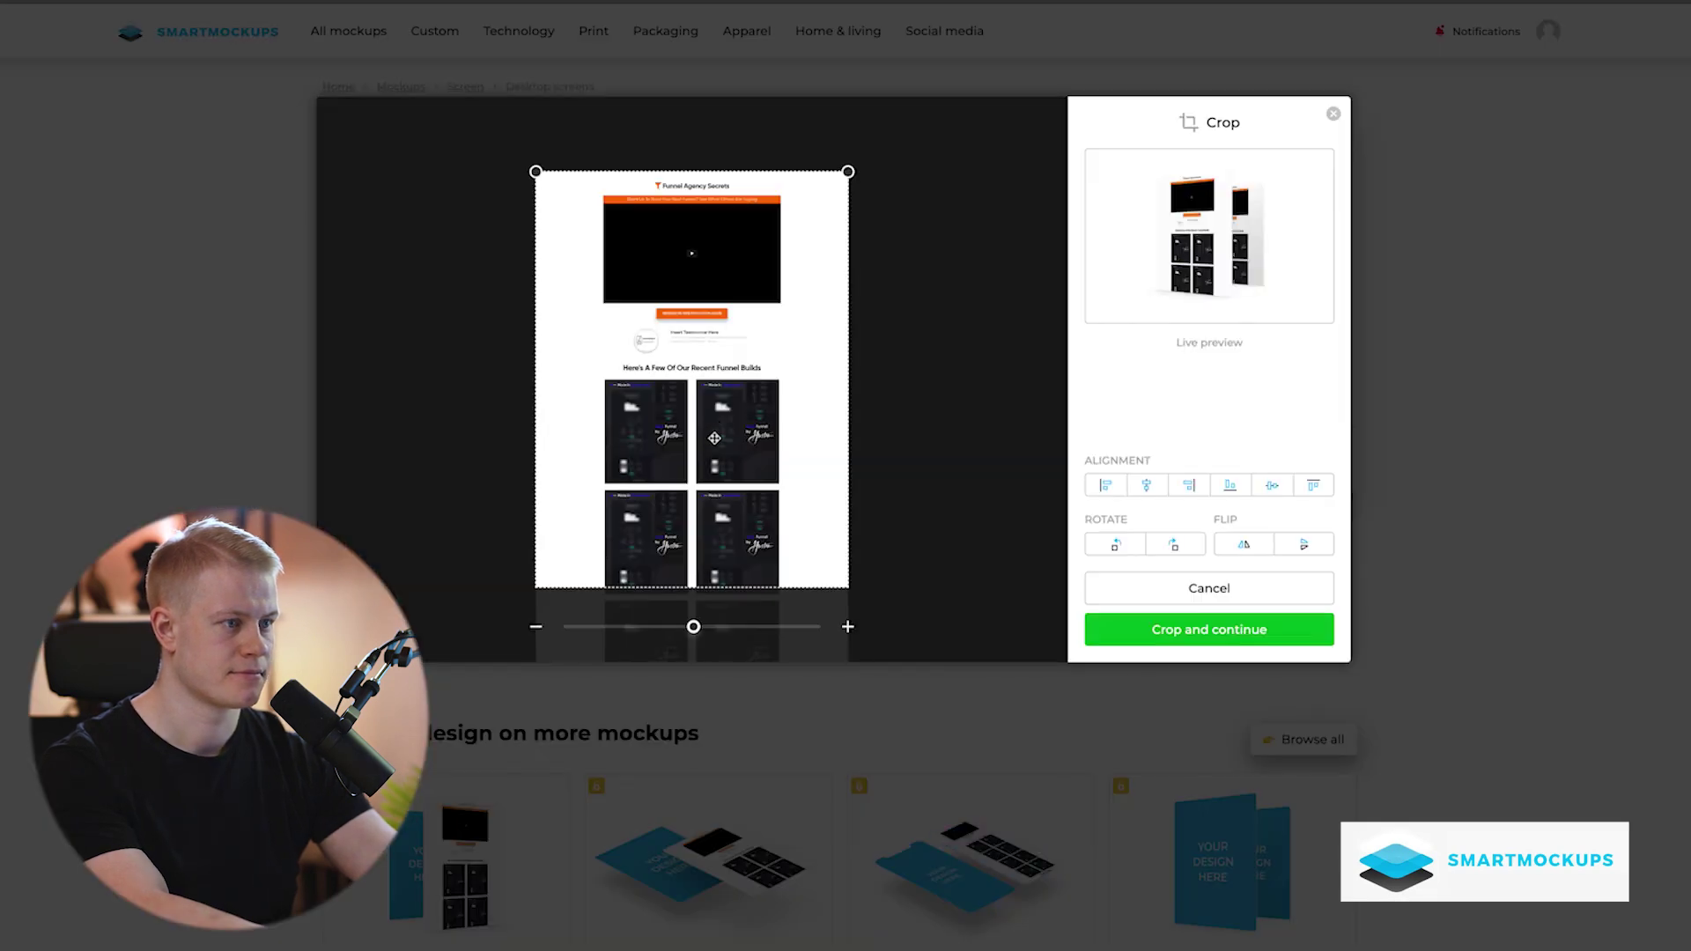
scroll(714, 438, down, 10)
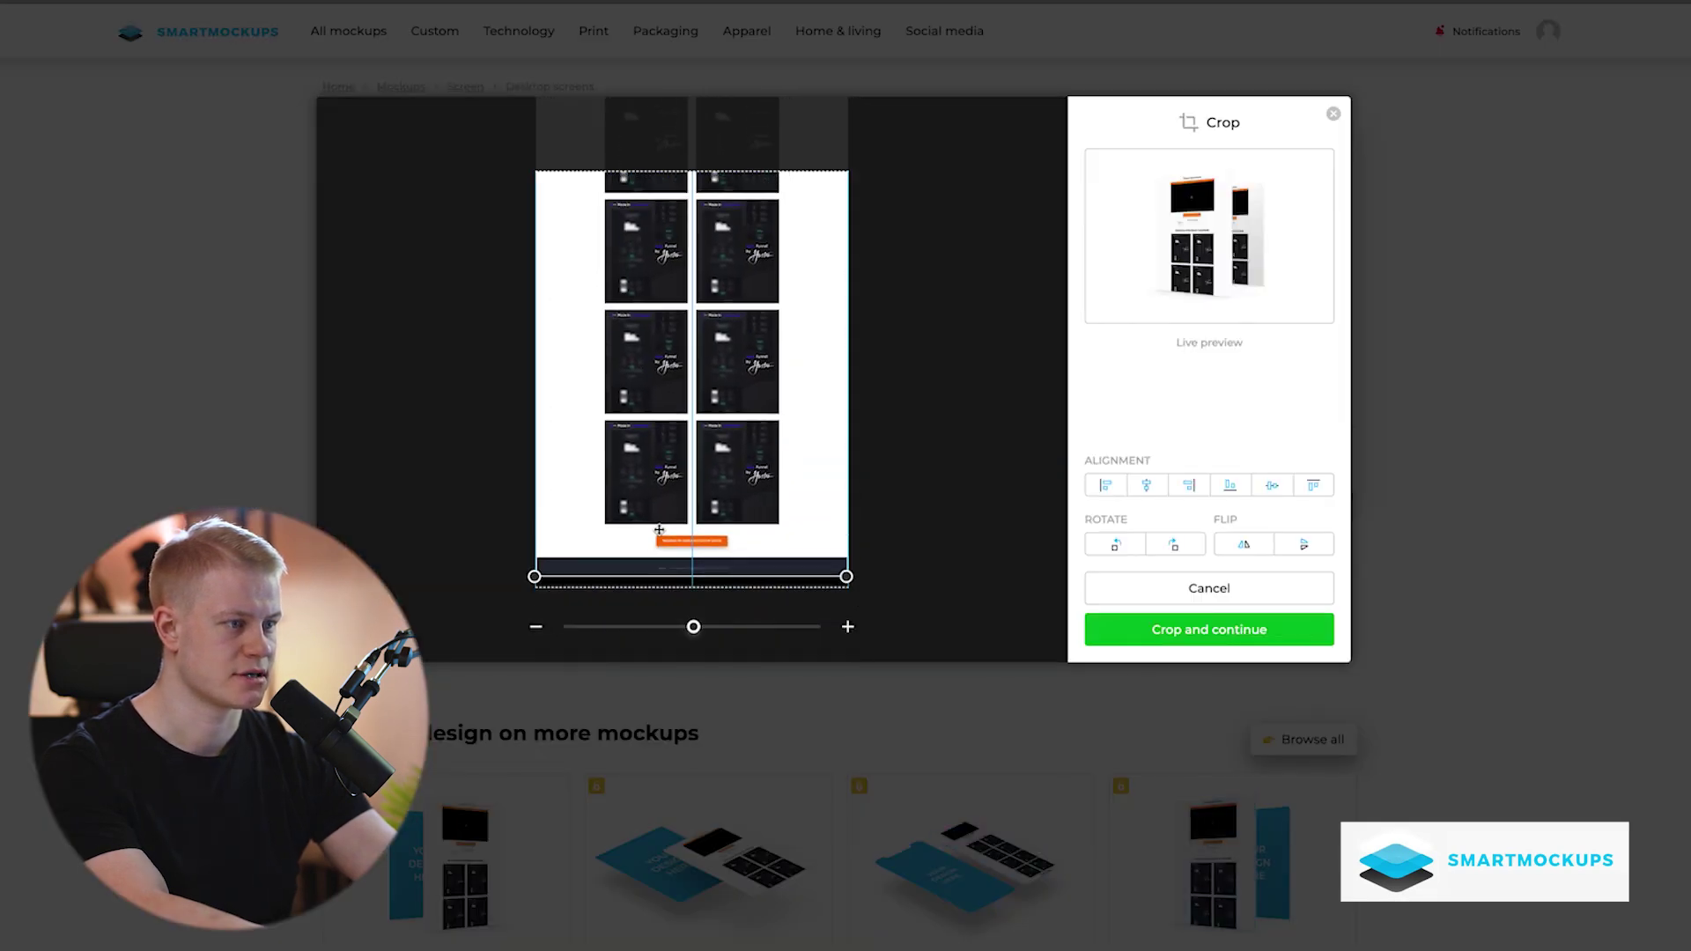
drag(659, 529, 727, 561)
click(1190, 636)
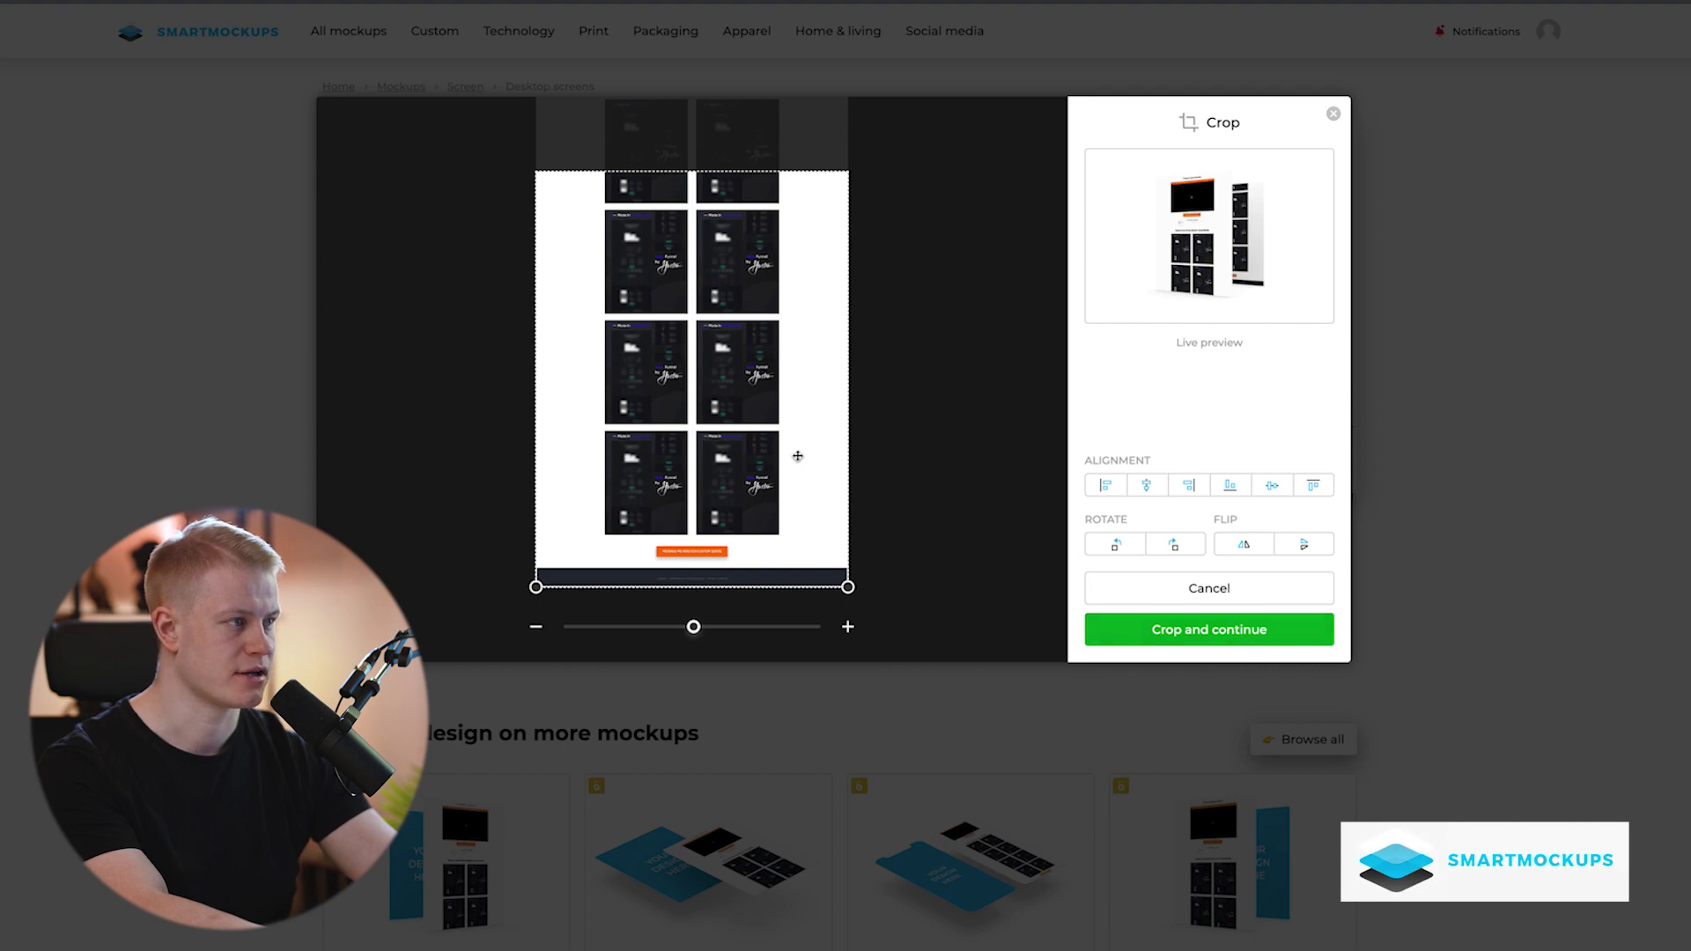
click(1257, 459)
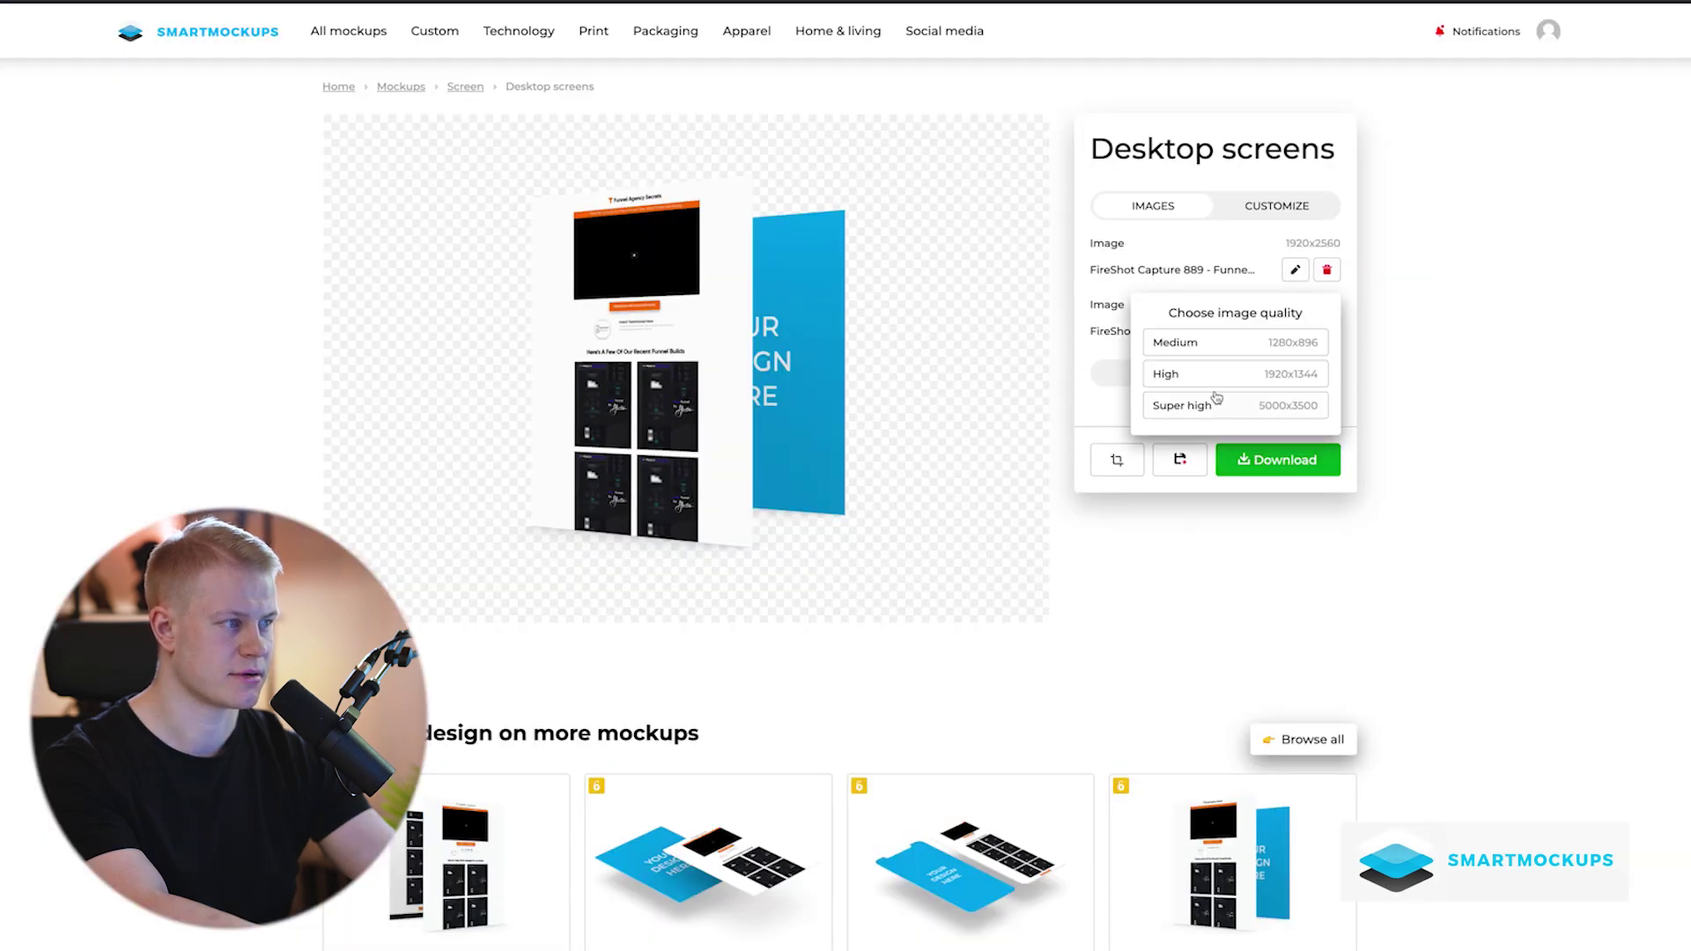
click(1192, 374)
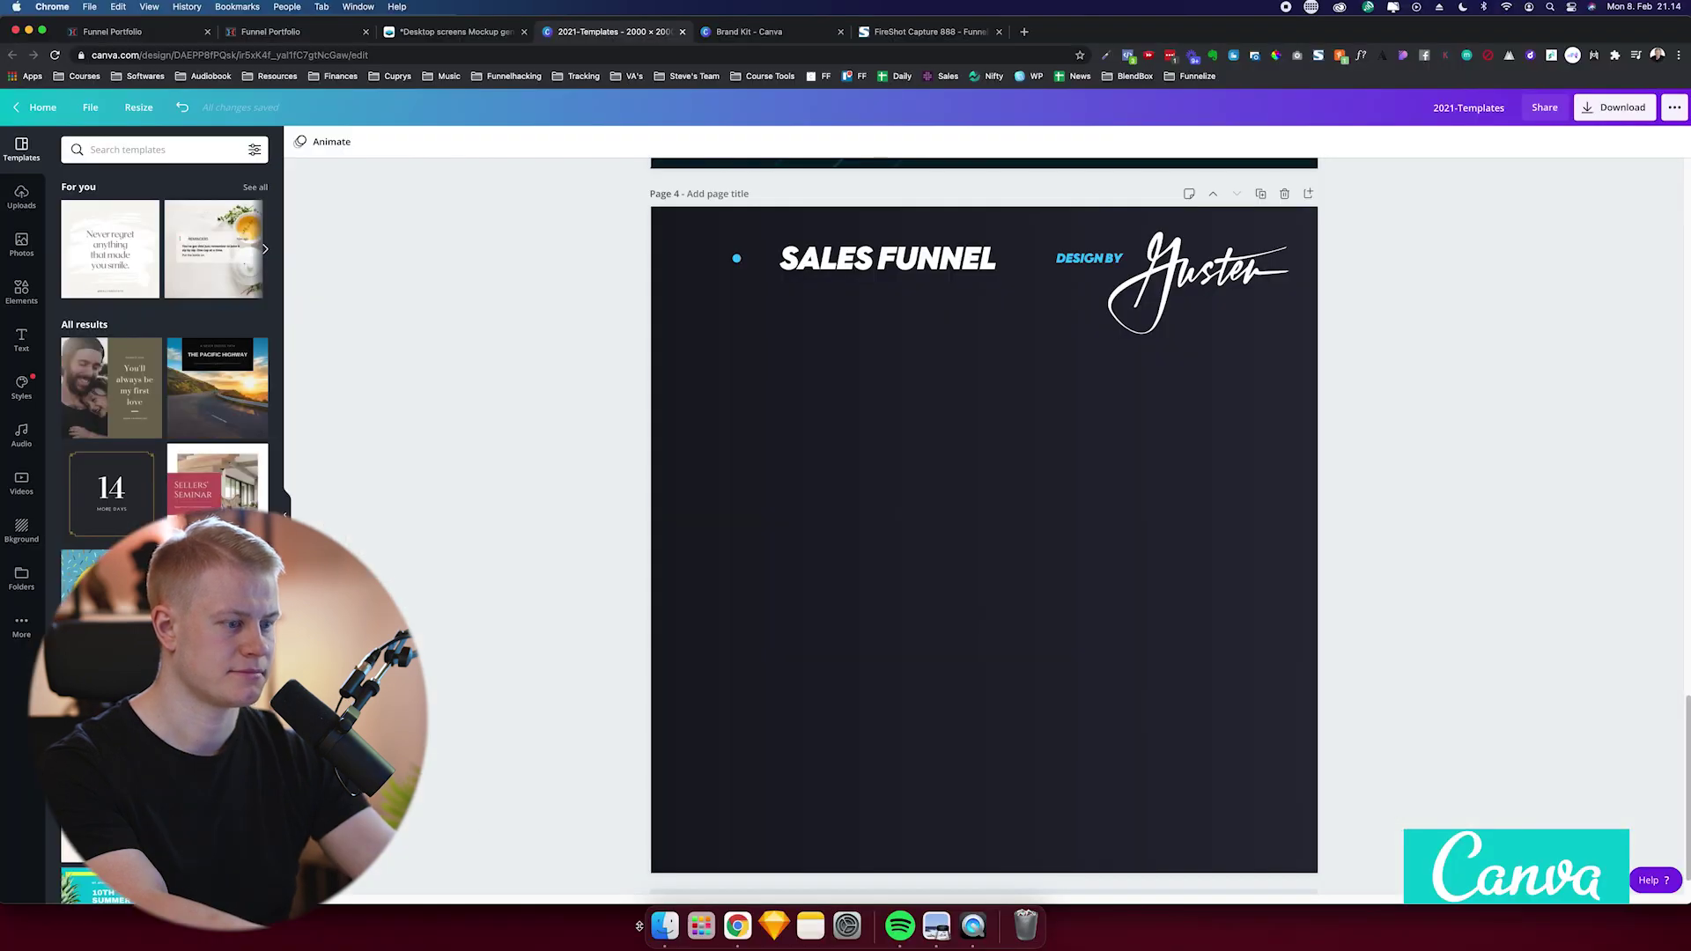
Import the downloaded mockup into Canva and place it, enlarged, on page 4.
click(662, 925)
click(445, 413)
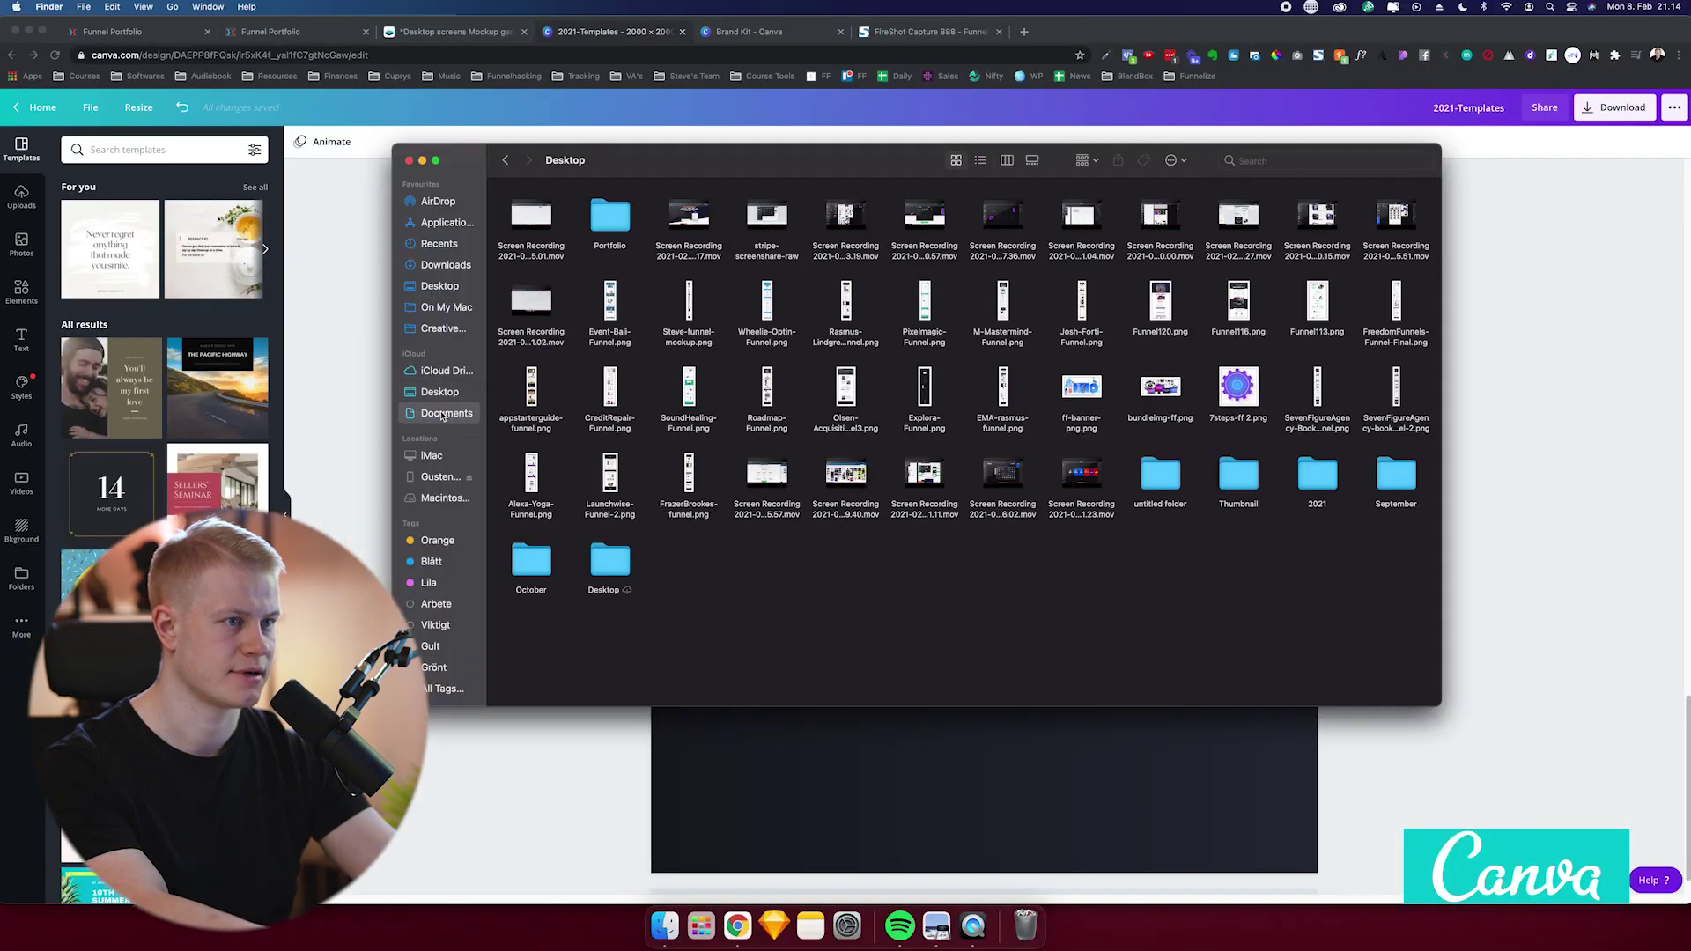
drag(527, 230, 112, 262)
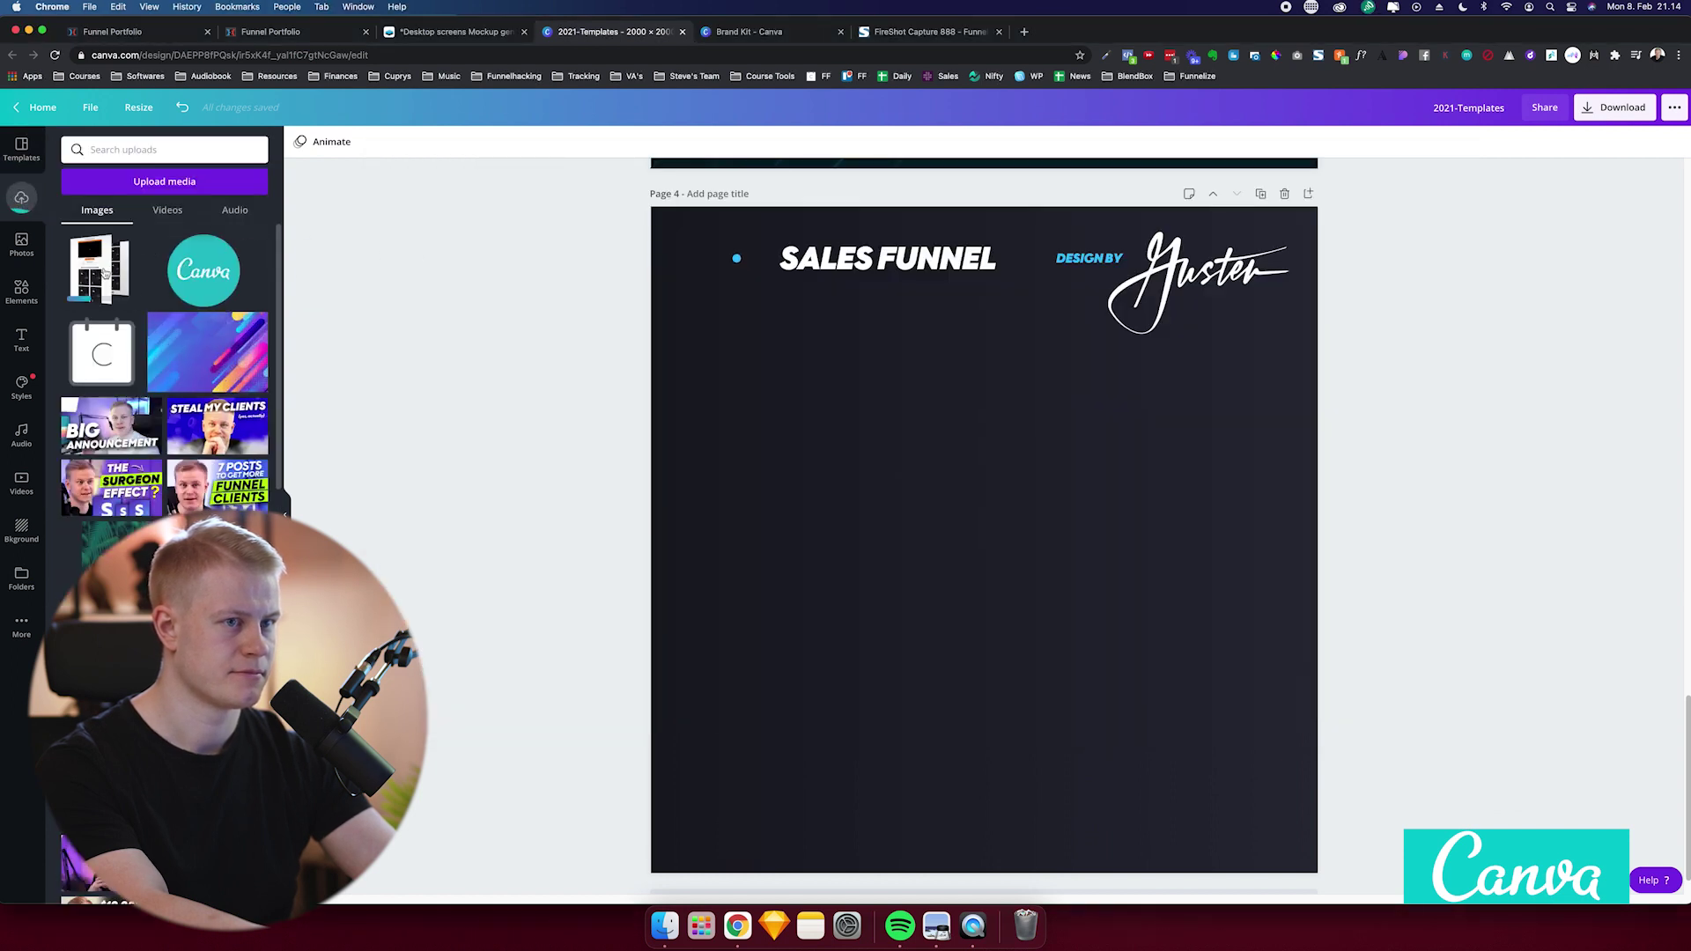
drag(767, 774, 480, 858)
drag(803, 659, 850, 636)
Enlarge the Yuster signature across the page and send it behind the mockup.
drag(1066, 291, 653, 601)
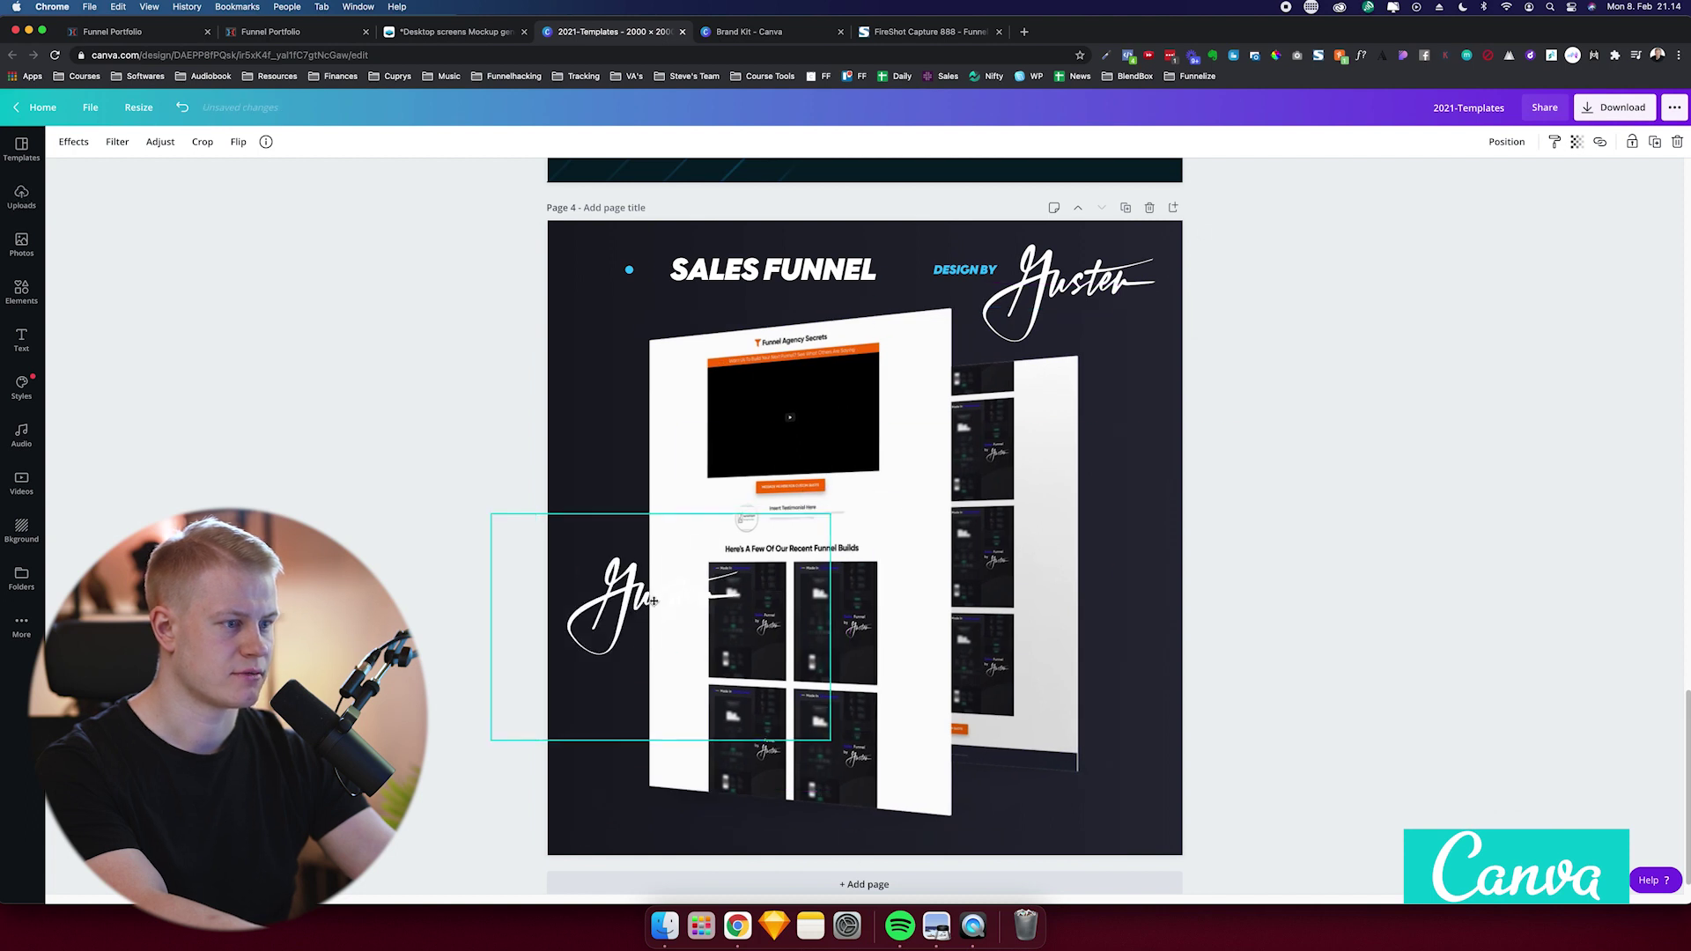
drag(831, 743, 1165, 713)
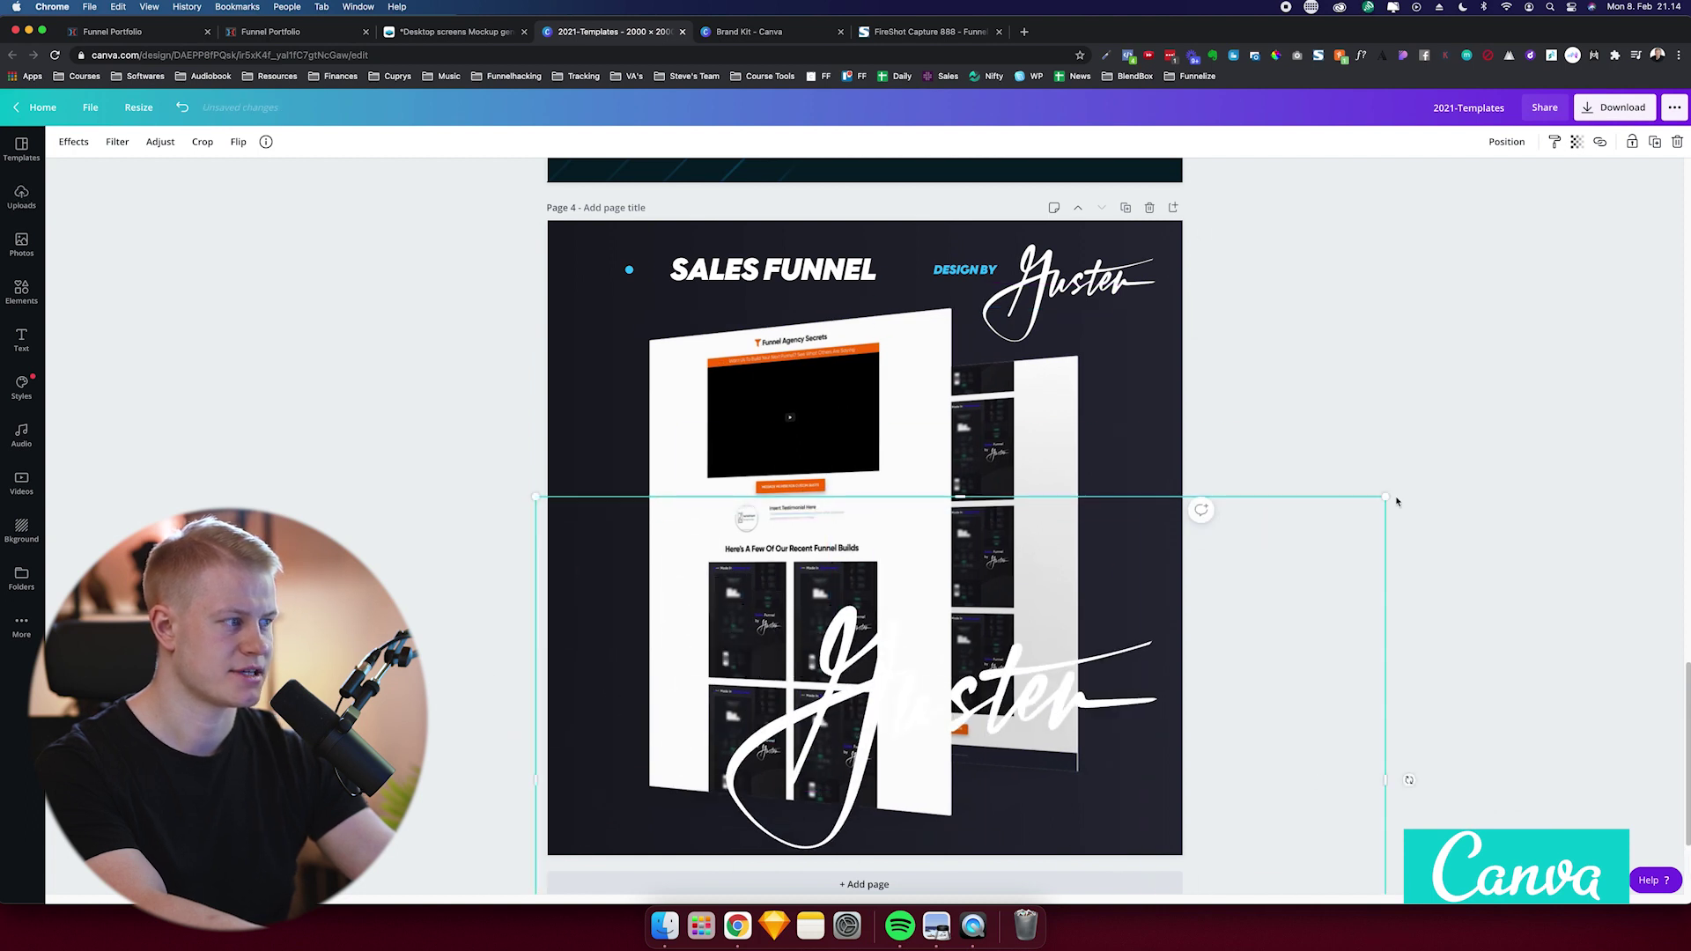
drag(1396, 501, 1409, 495)
mouse_move(982, 678)
mouse_down()
mouse_move(960, 674)
mouse_move(957, 694)
mouse_up()
click(1508, 142)
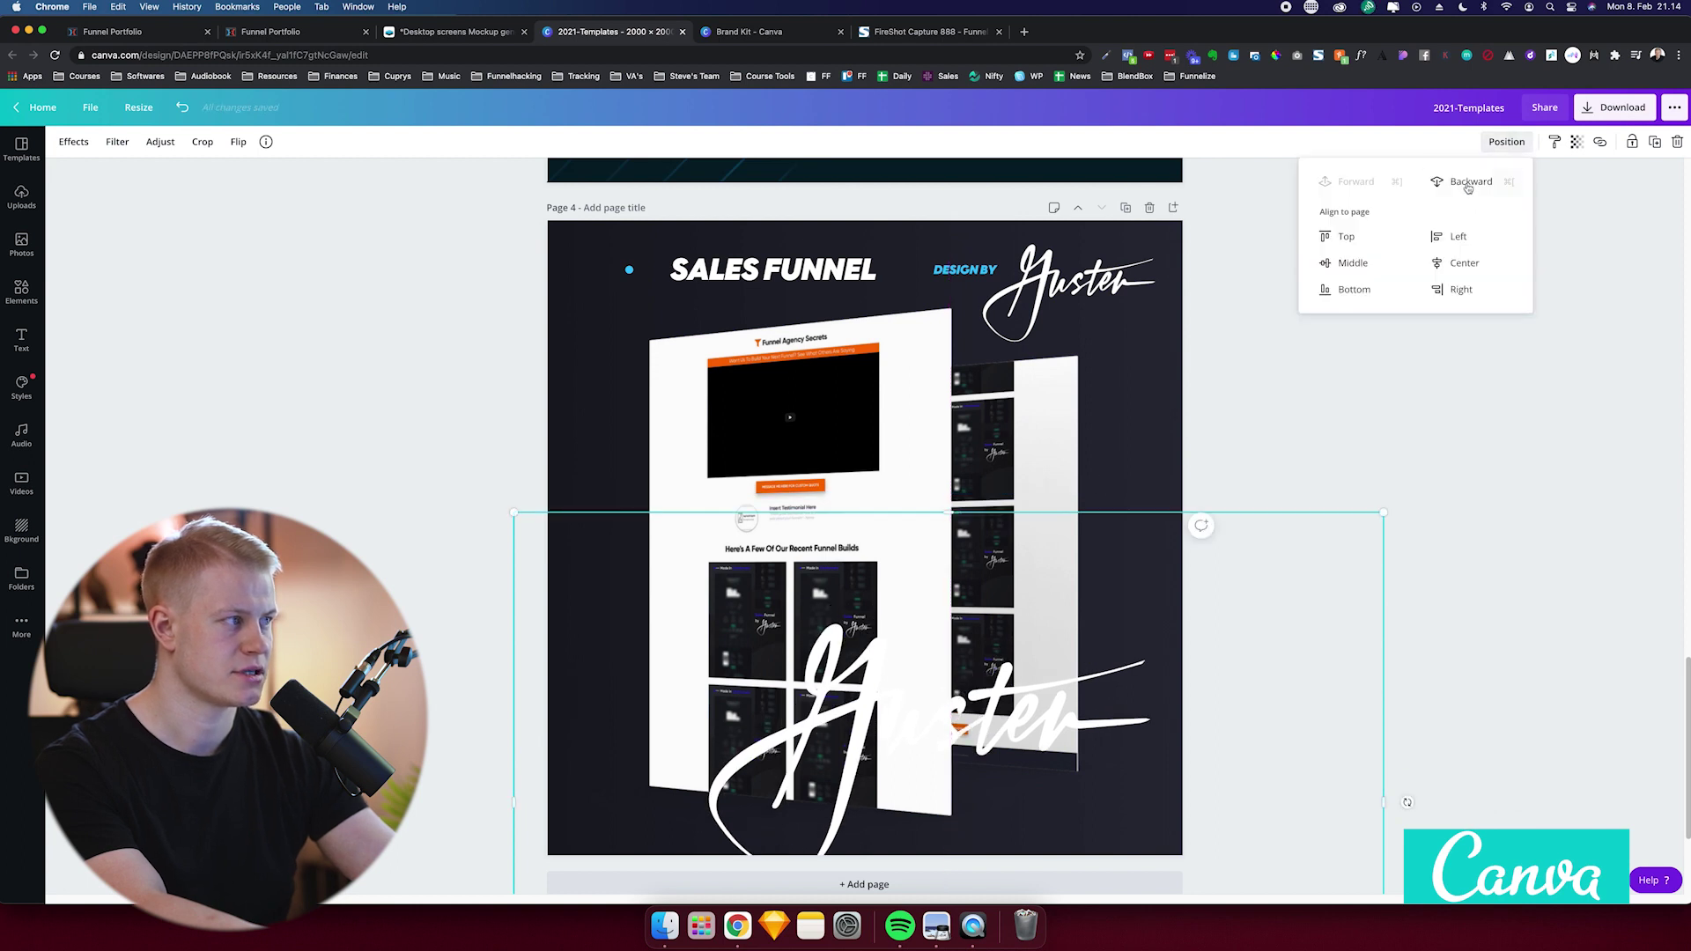
click(1466, 182)
Change the page 4 heading from SALES FUNNEL to 'PORTFOLIO FUNNEL'.
click(1343, 183)
click(1406, 336)
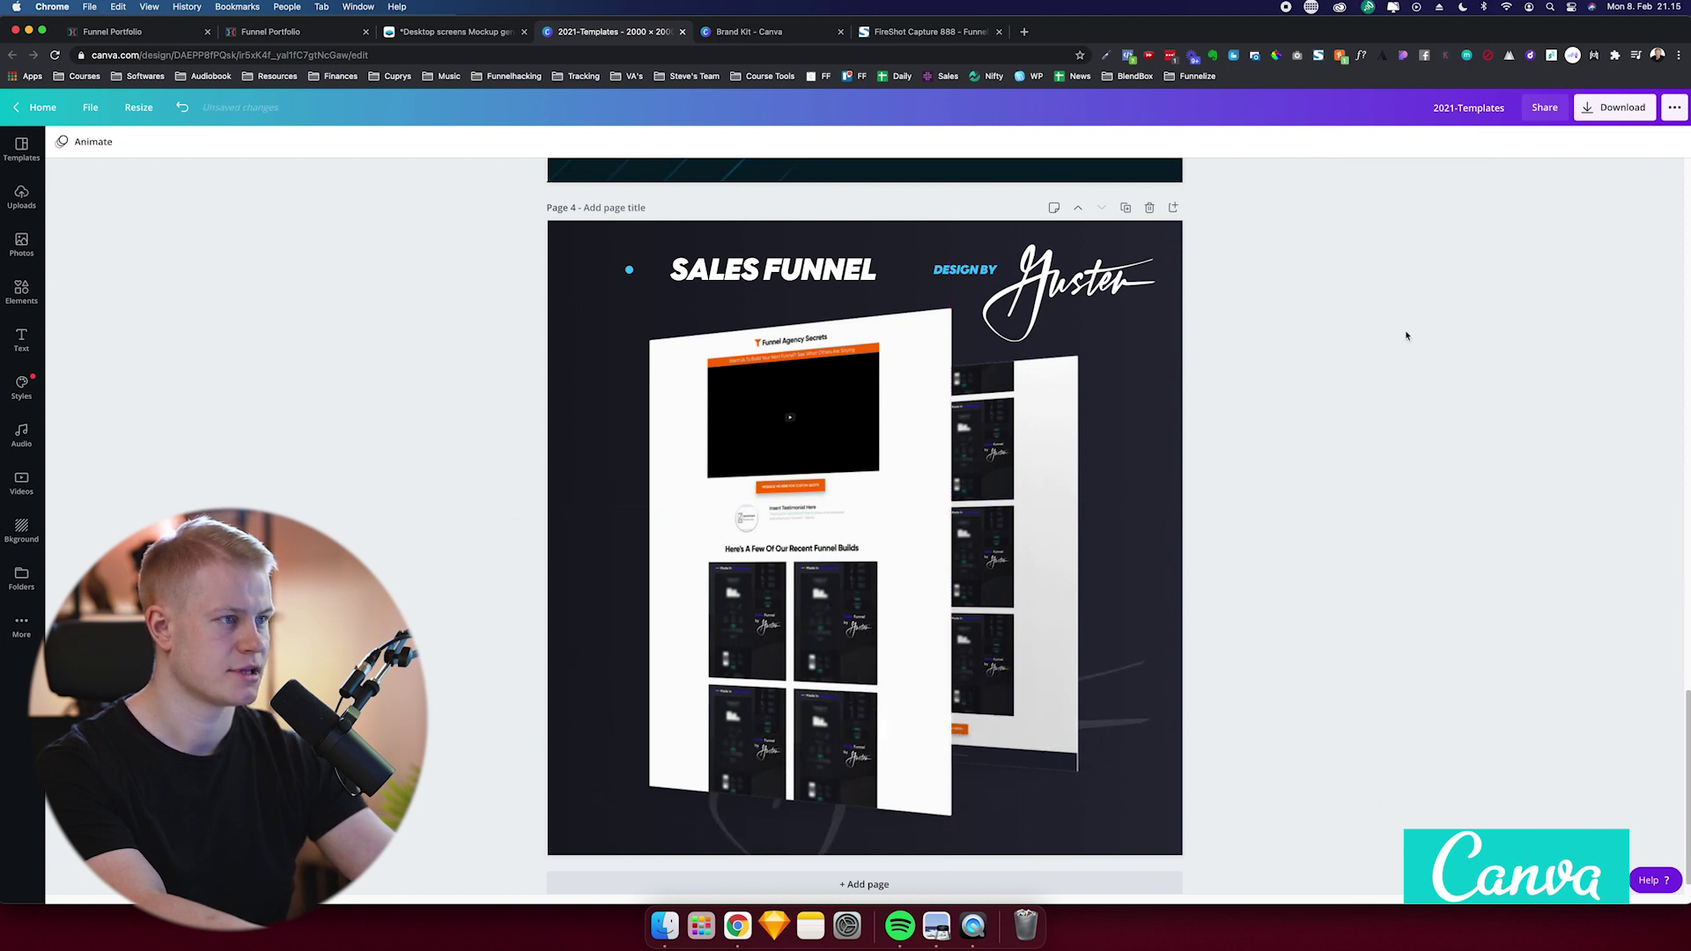
click(773, 269)
text(PORT)
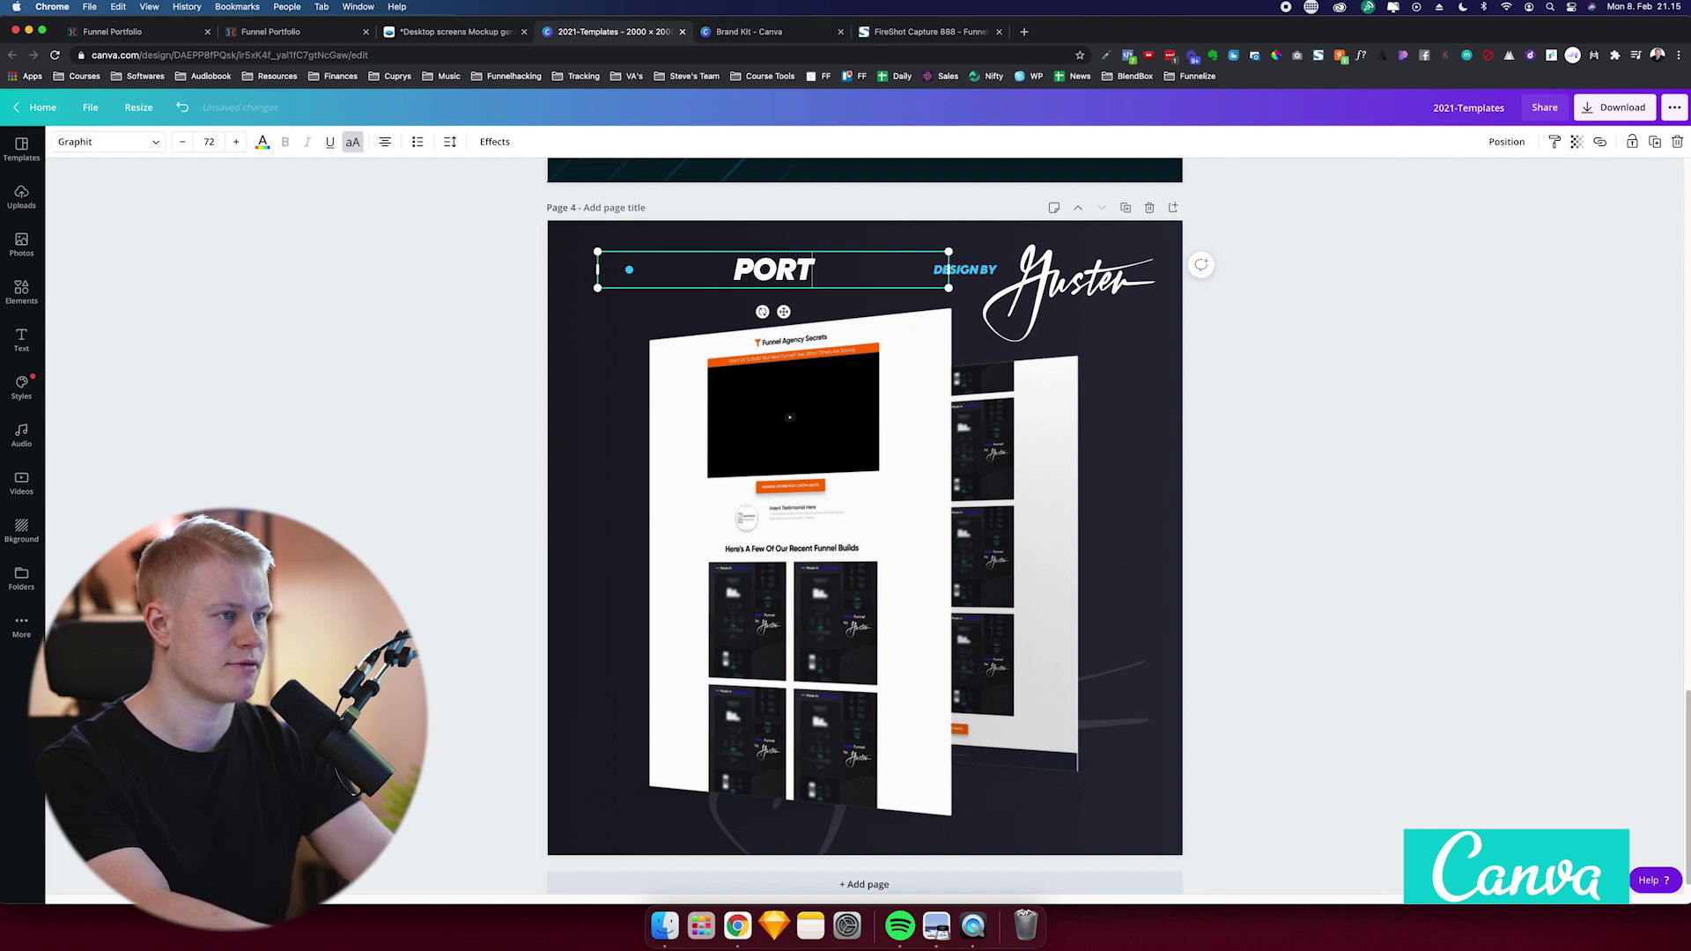
text(FOLIO FUNNEL)
Make the DESIGN BY text orange and return to the ClickFunnels editor.
click(262, 142)
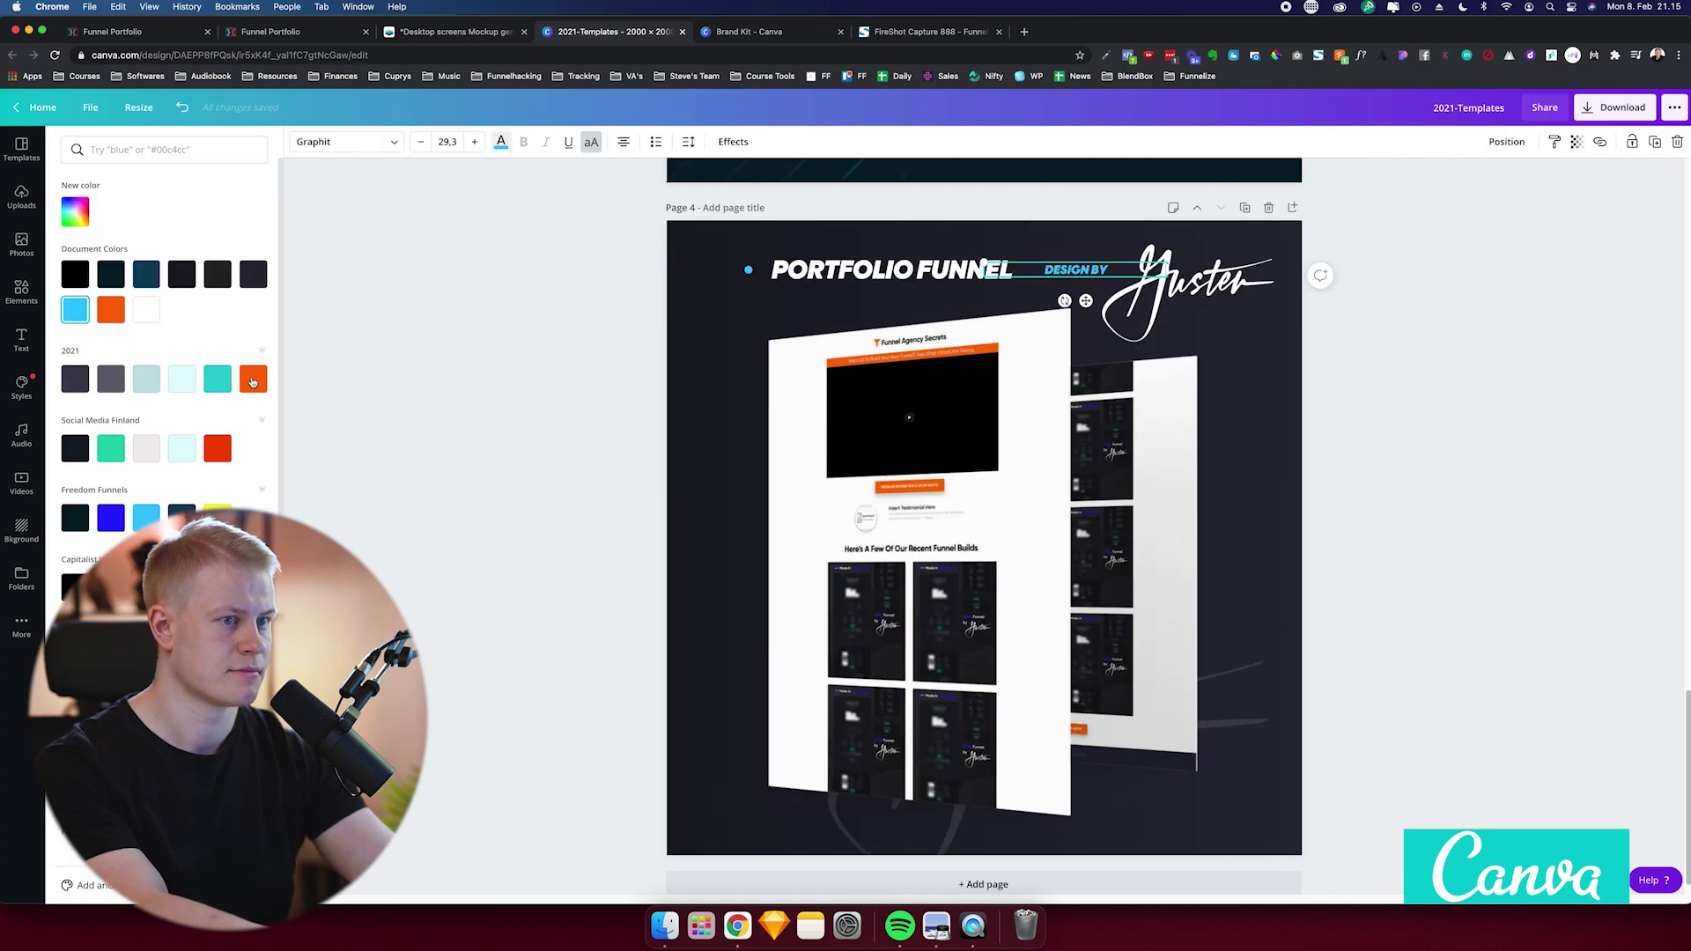
click(252, 381)
click(408, 340)
scroll(1314, 412, down, 1)
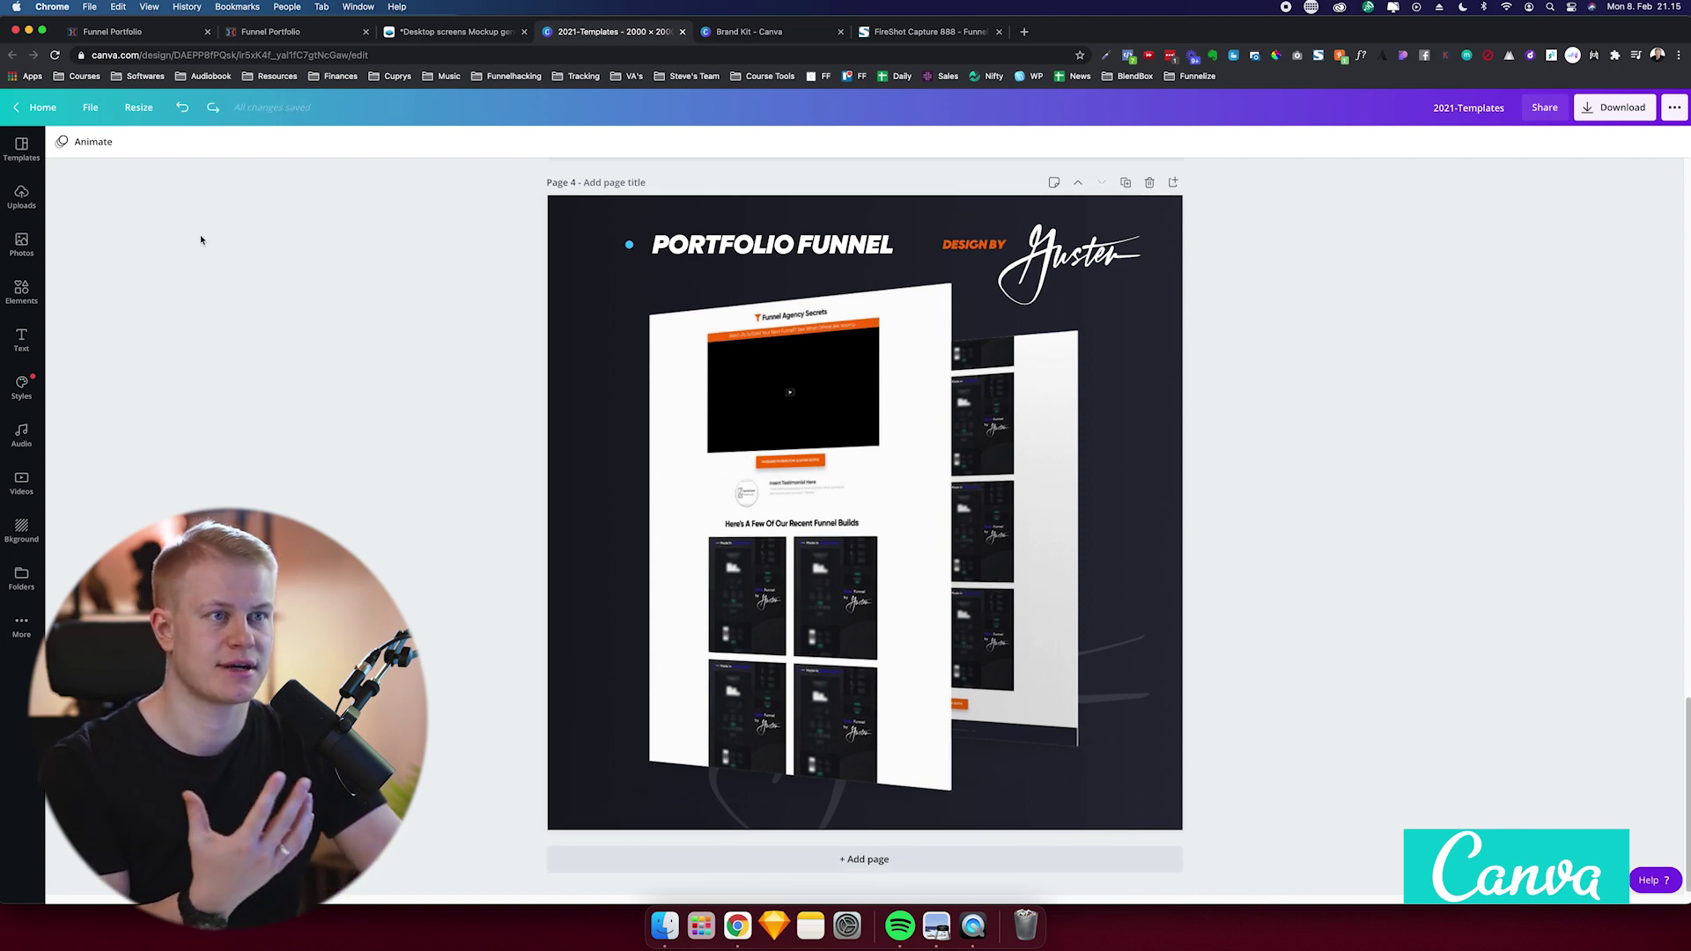
click(188, 35)
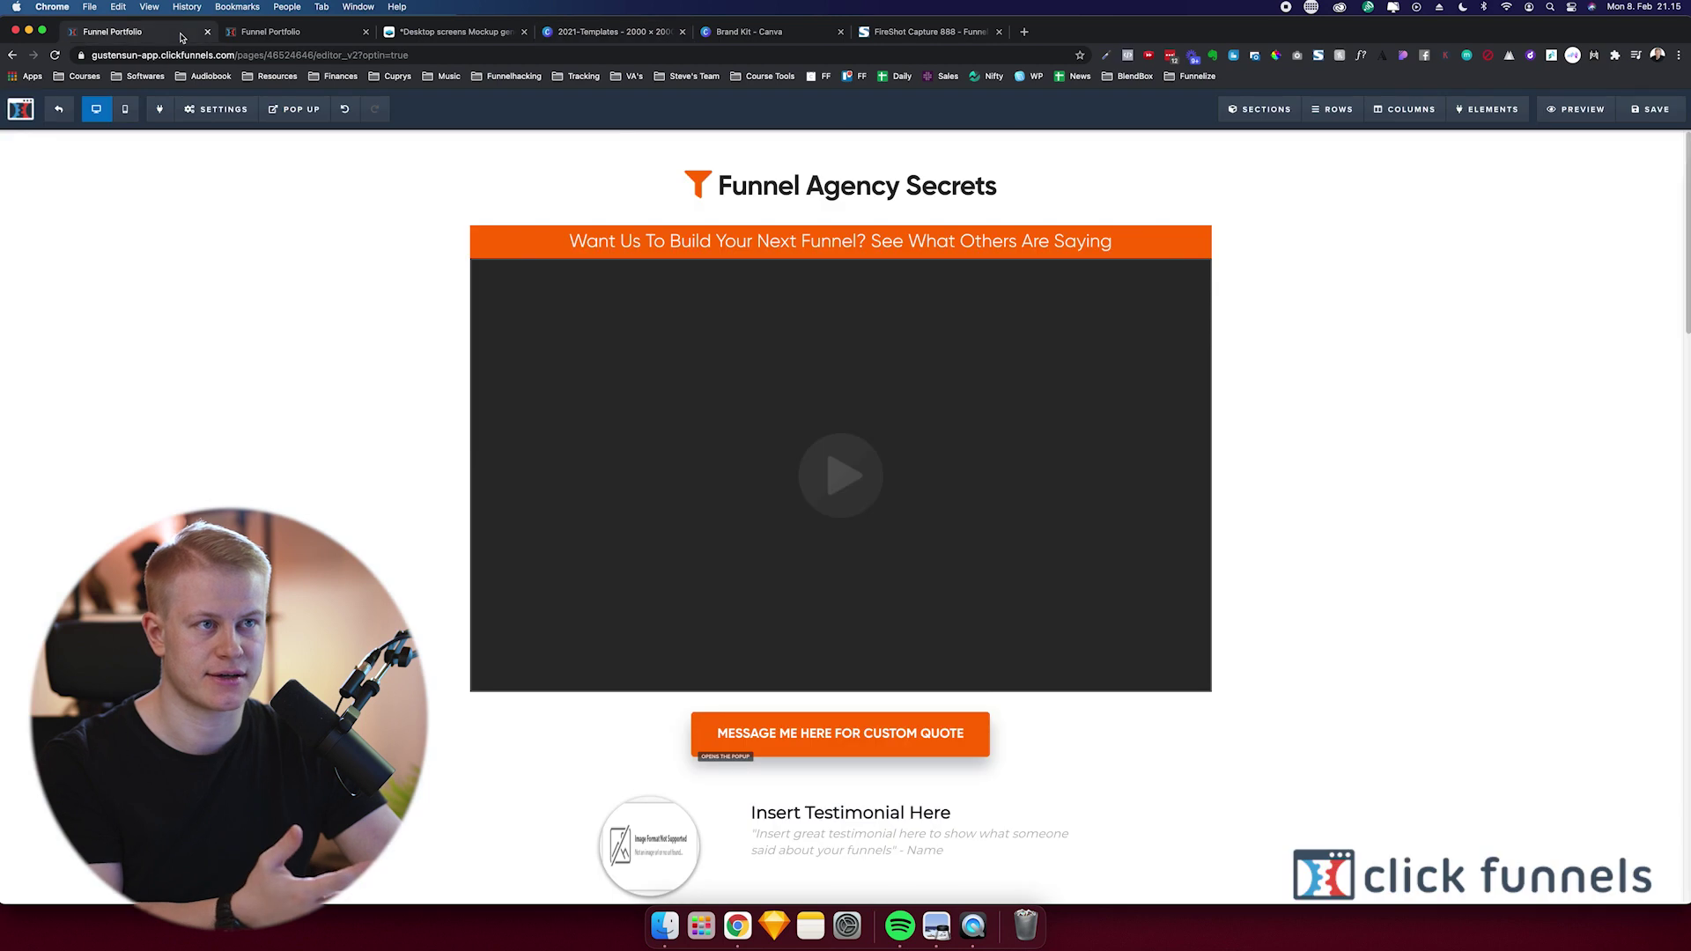
click(246, 31)
click(640, 37)
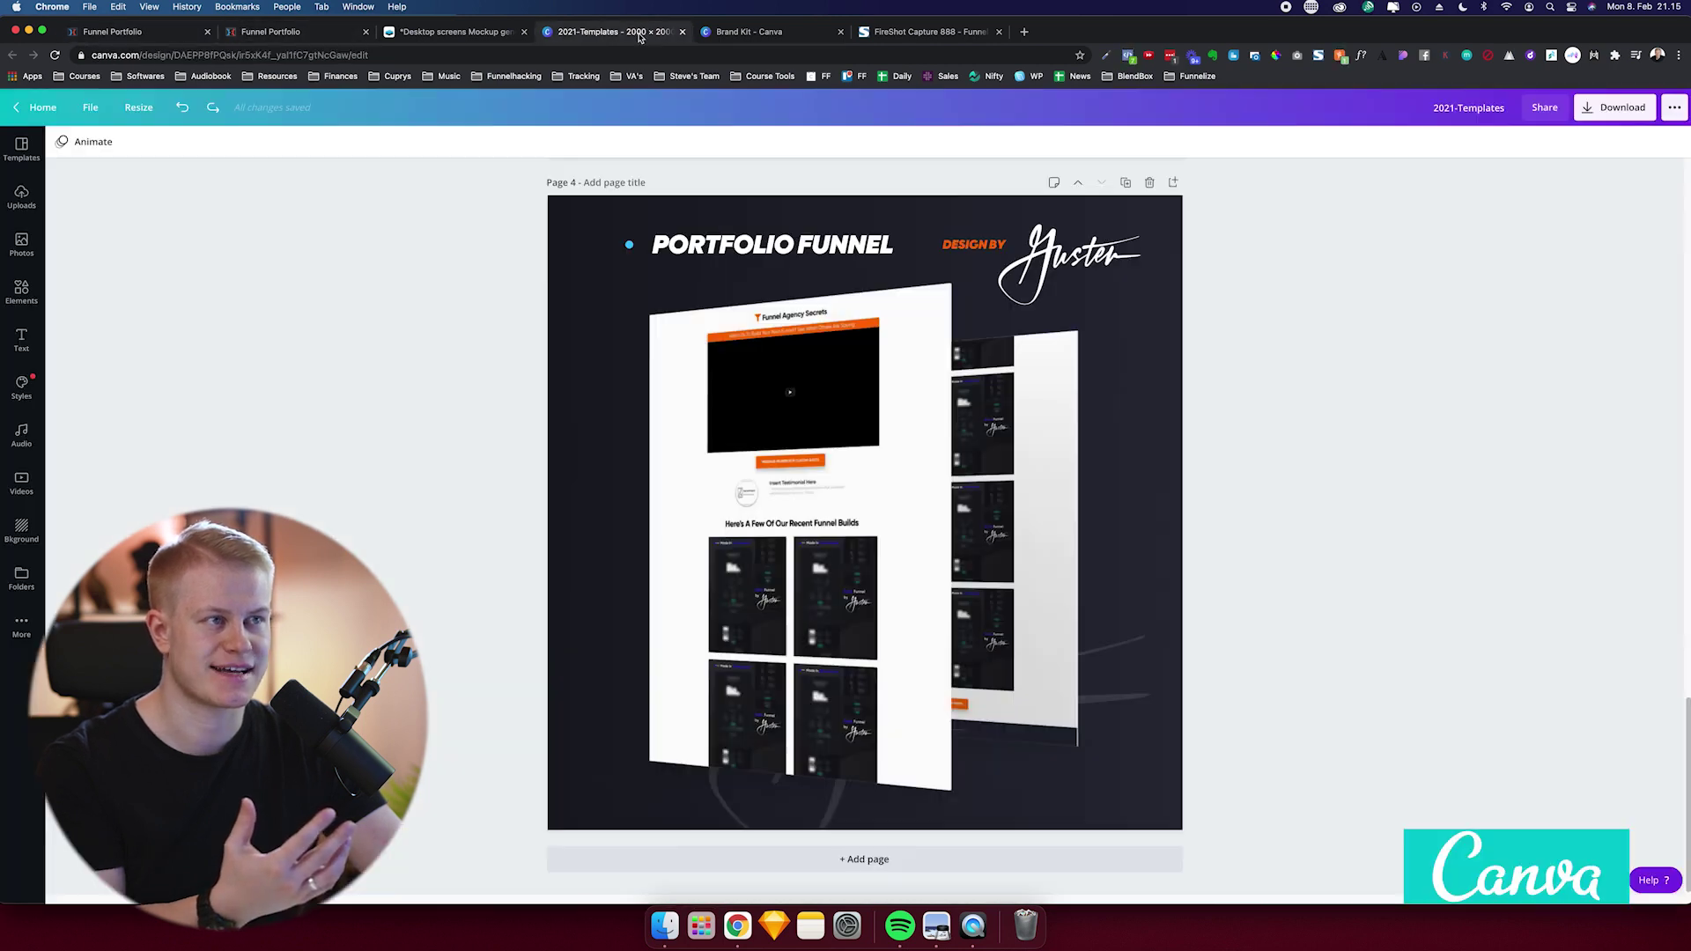
click(291, 34)
scroll(450, 385, up, 20)
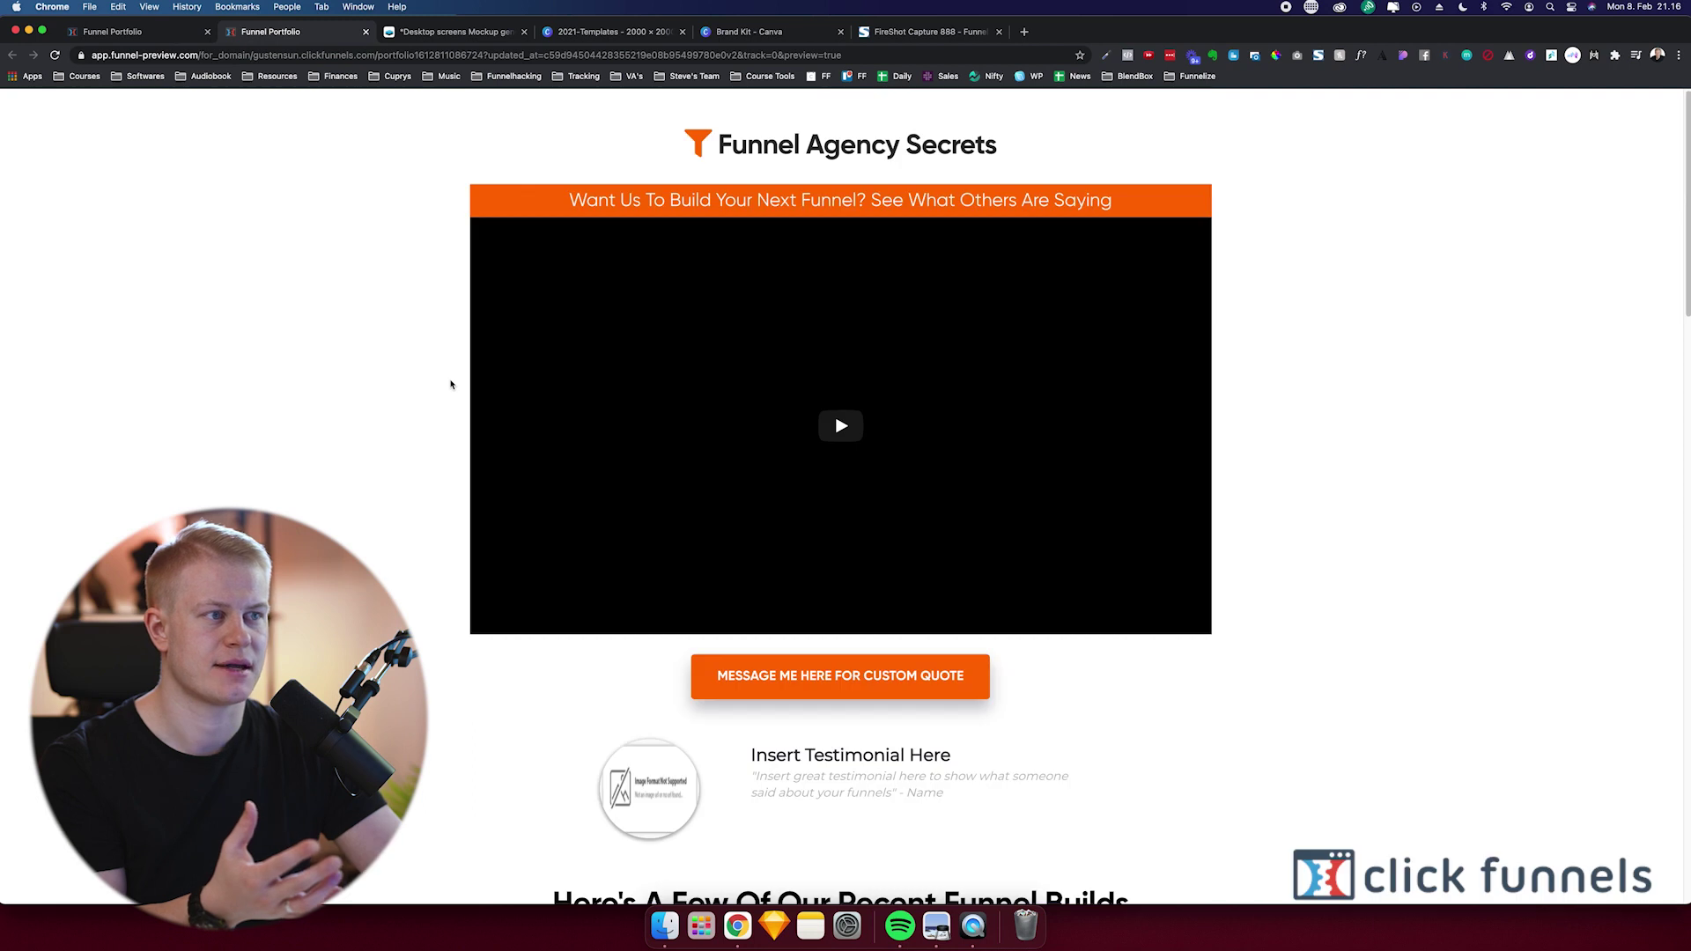
click(655, 35)
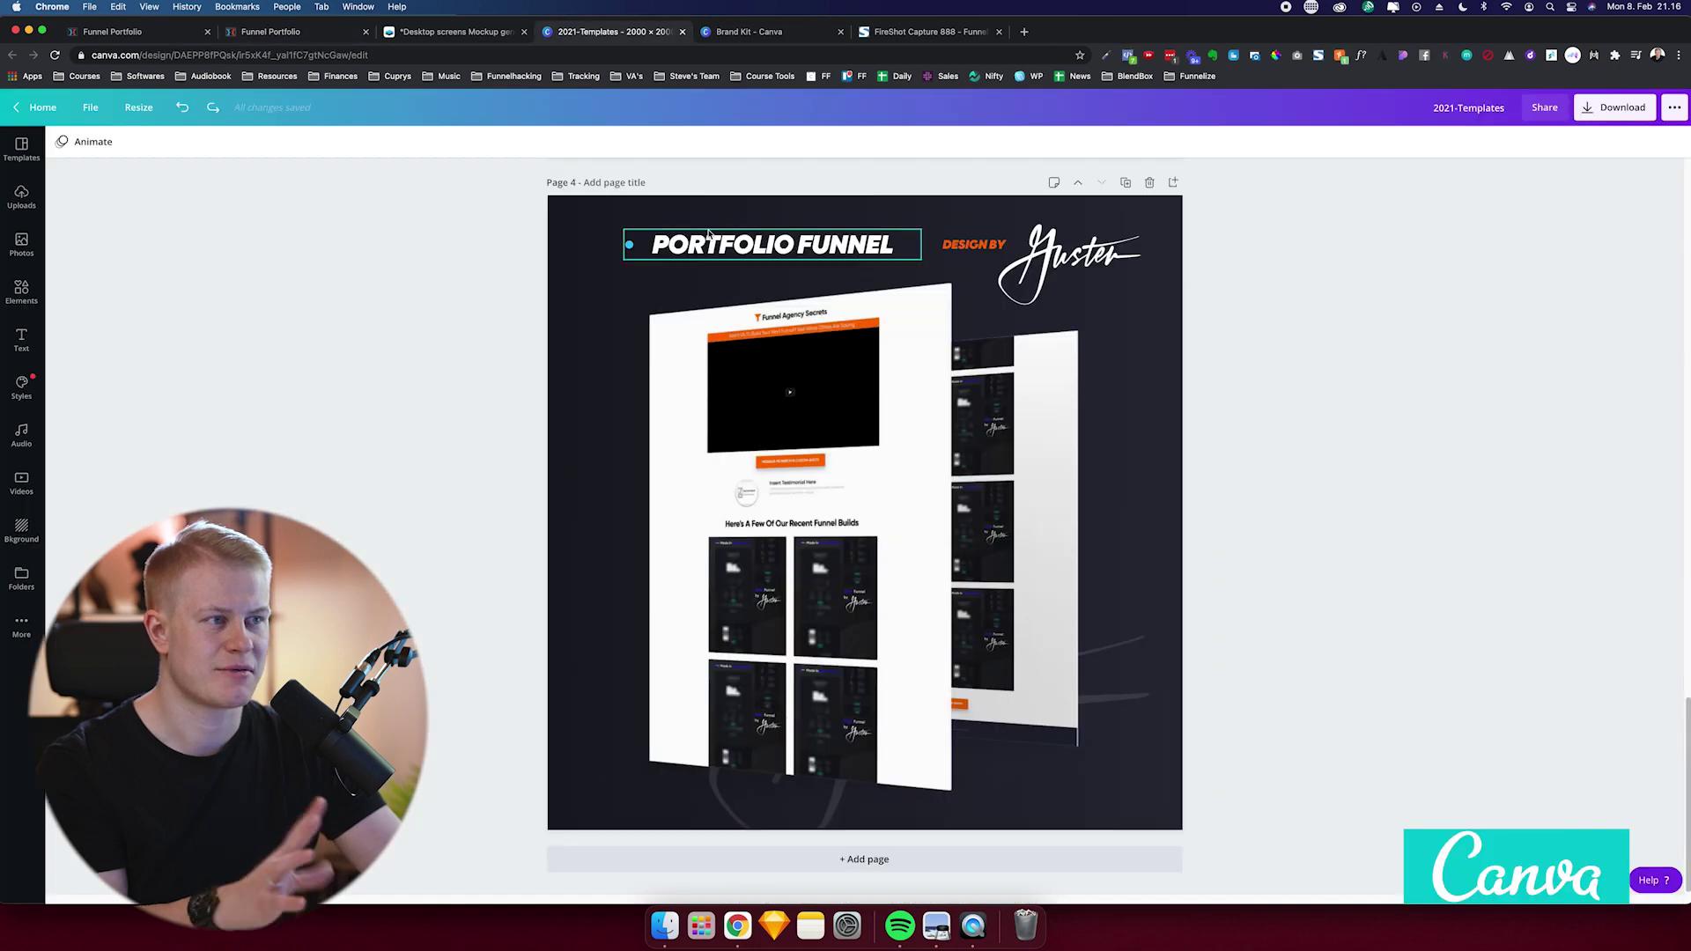
click(286, 33)
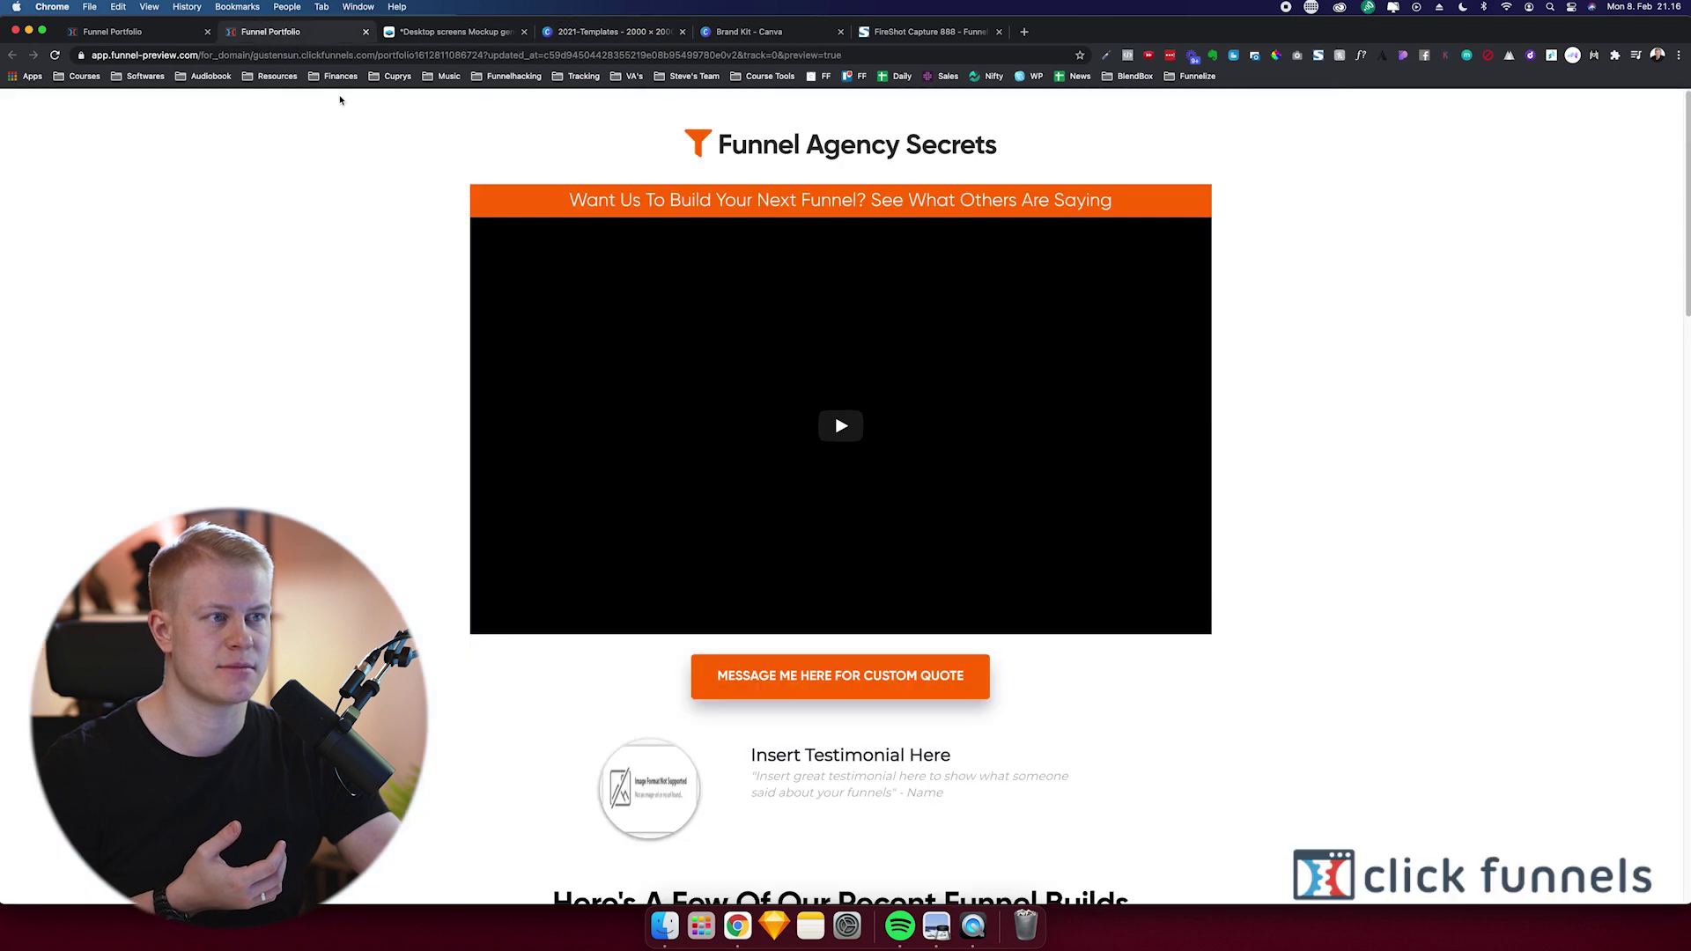
scroll(409, 222, down, 6)
scroll(410, 225, up, 6)
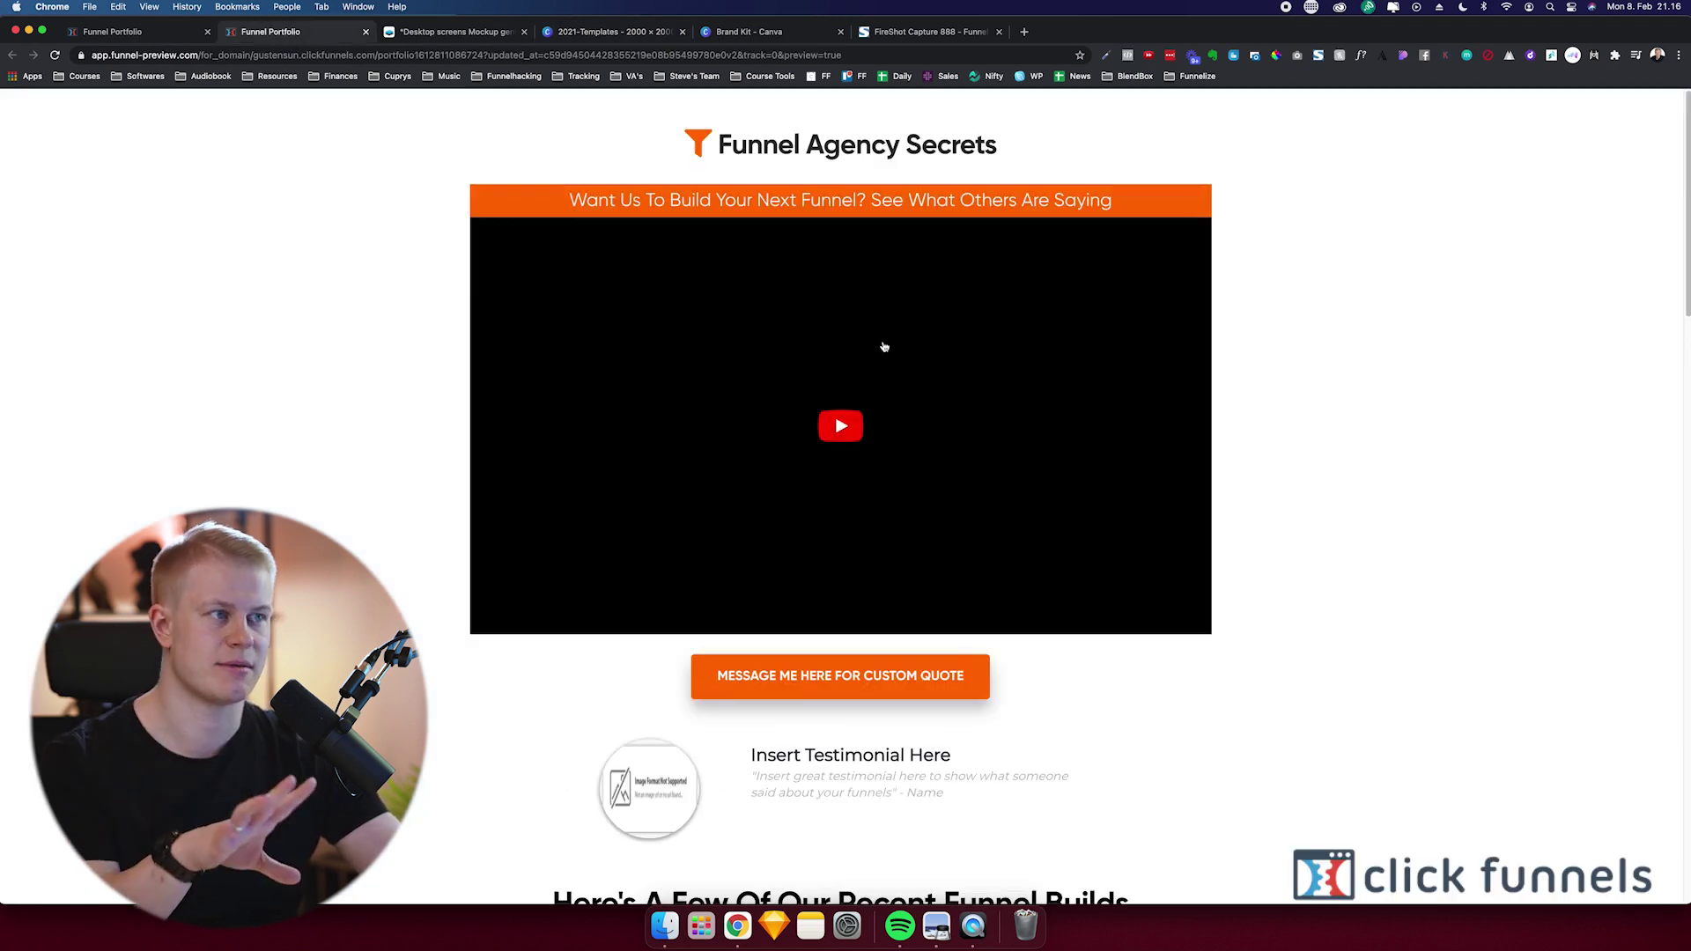
scroll(867, 653, down, 6)
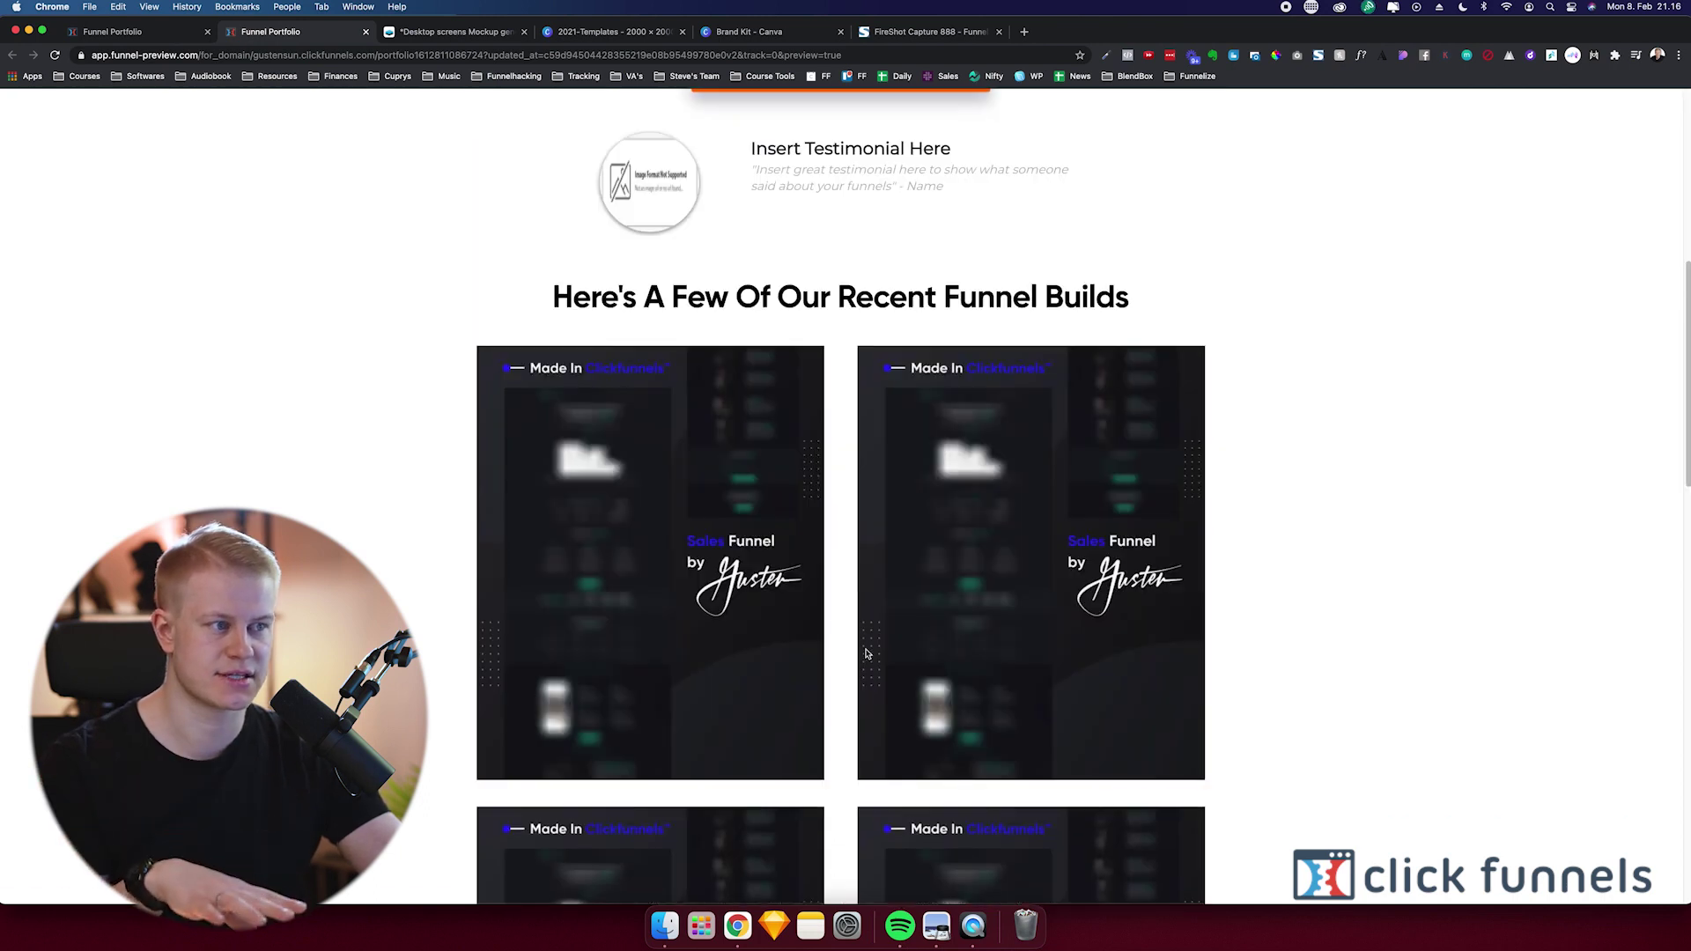
scroll(852, 473, down, 6)
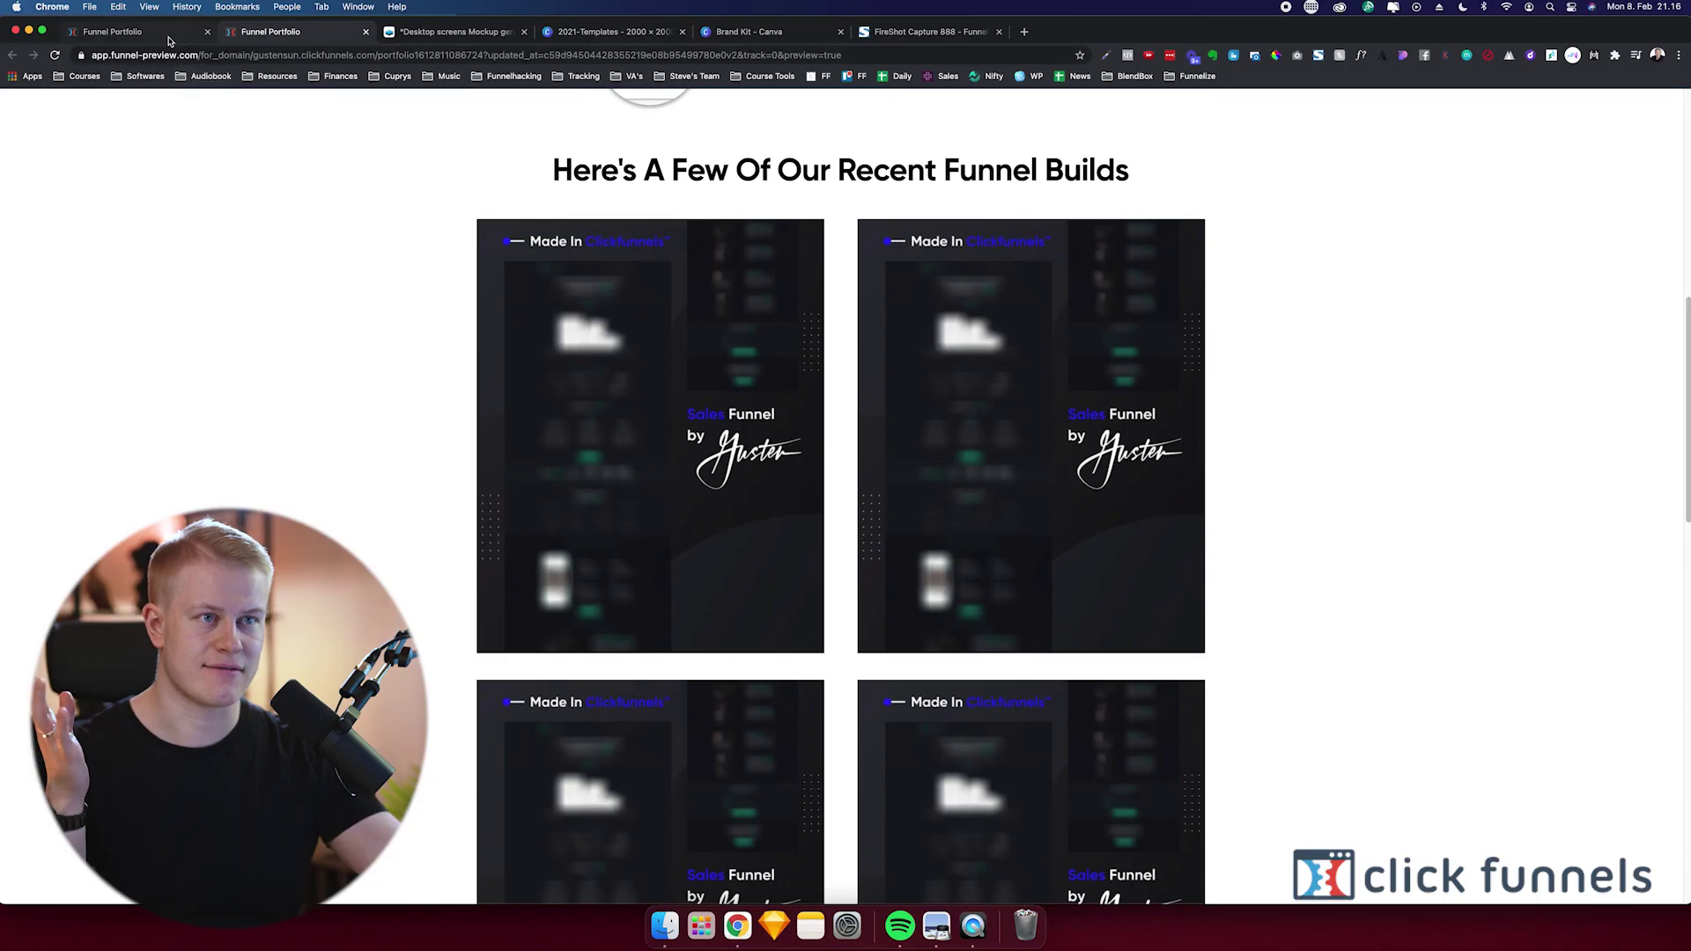
click(167, 35)
scroll(400, 289, down, 7)
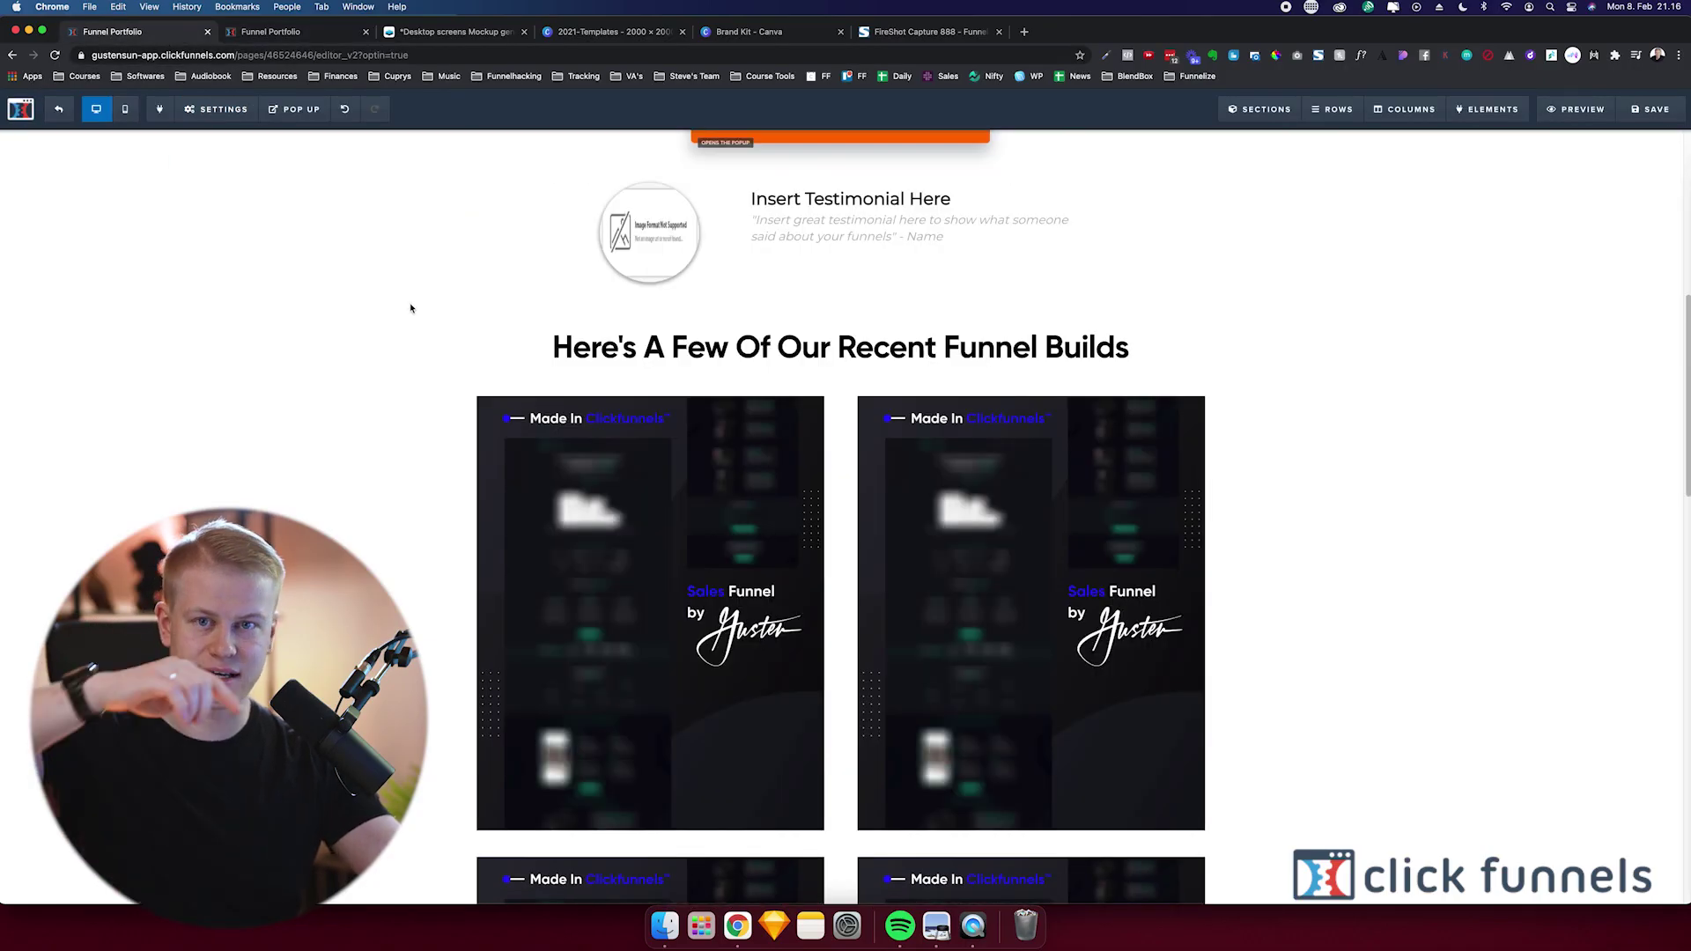